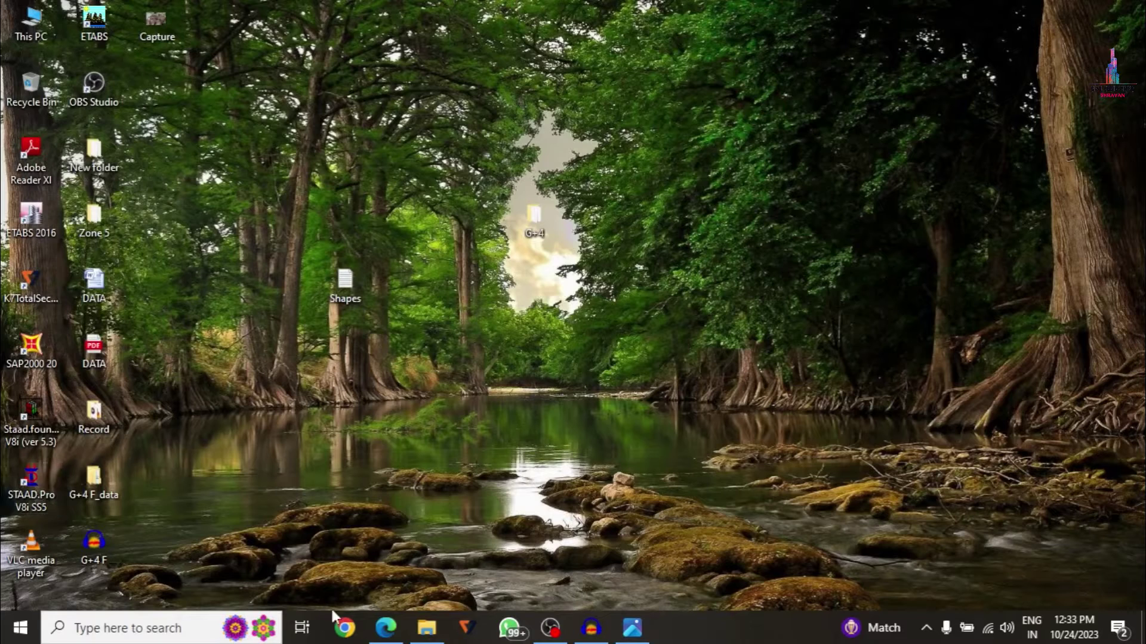
Create a new folder named C on the desktop.
right_click(746, 298)
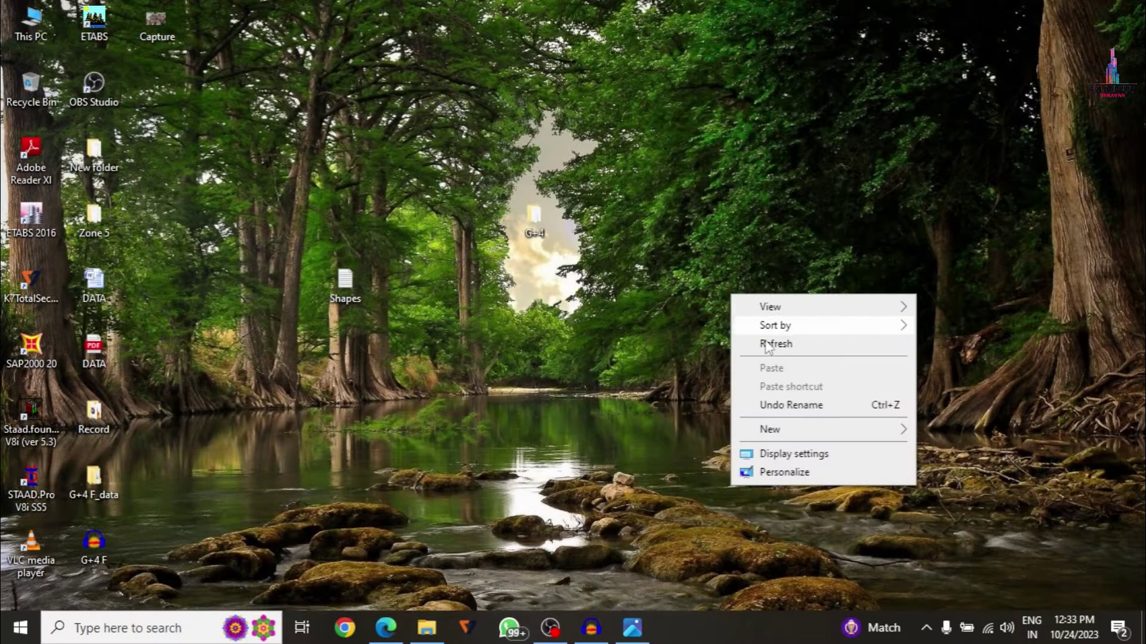
mouse_move(771, 430)
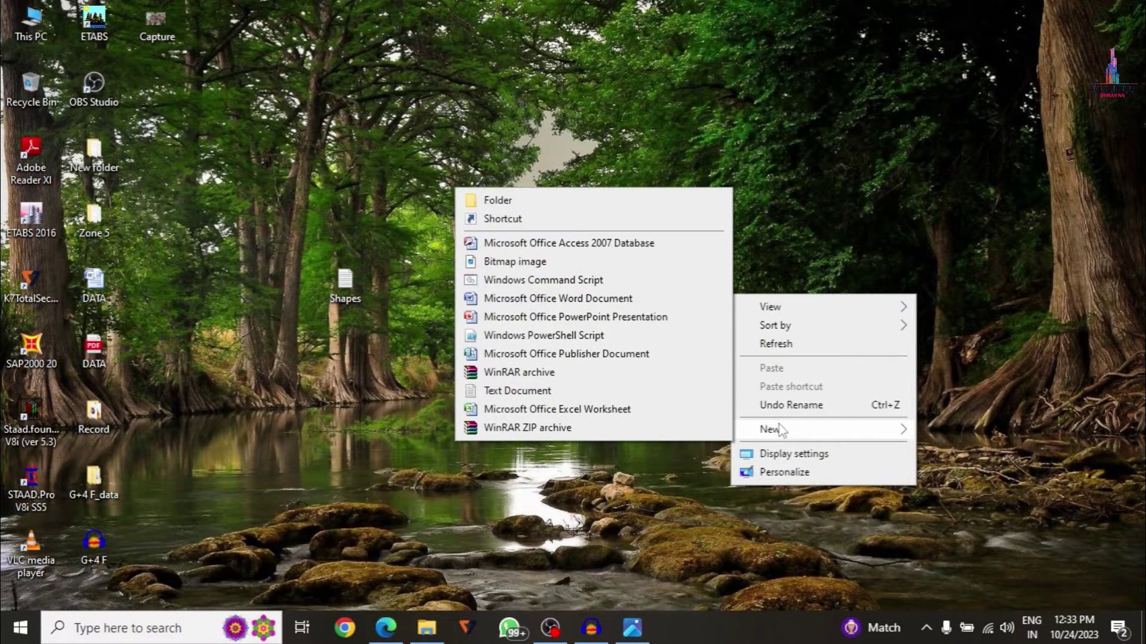
left_click(590, 203)
type("C")
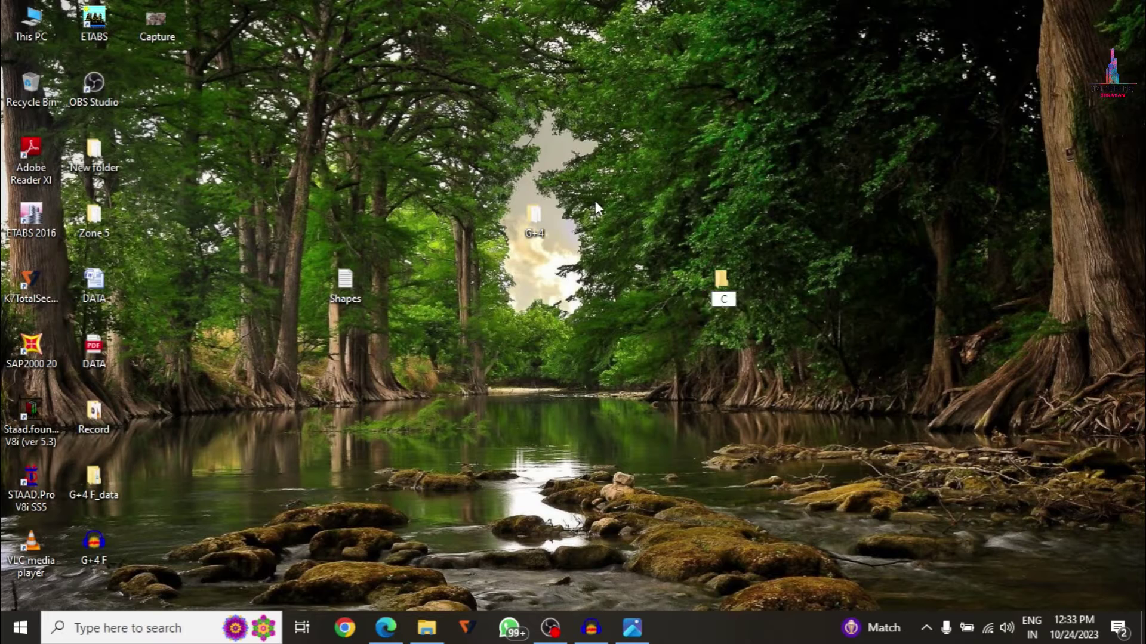
key("Return")
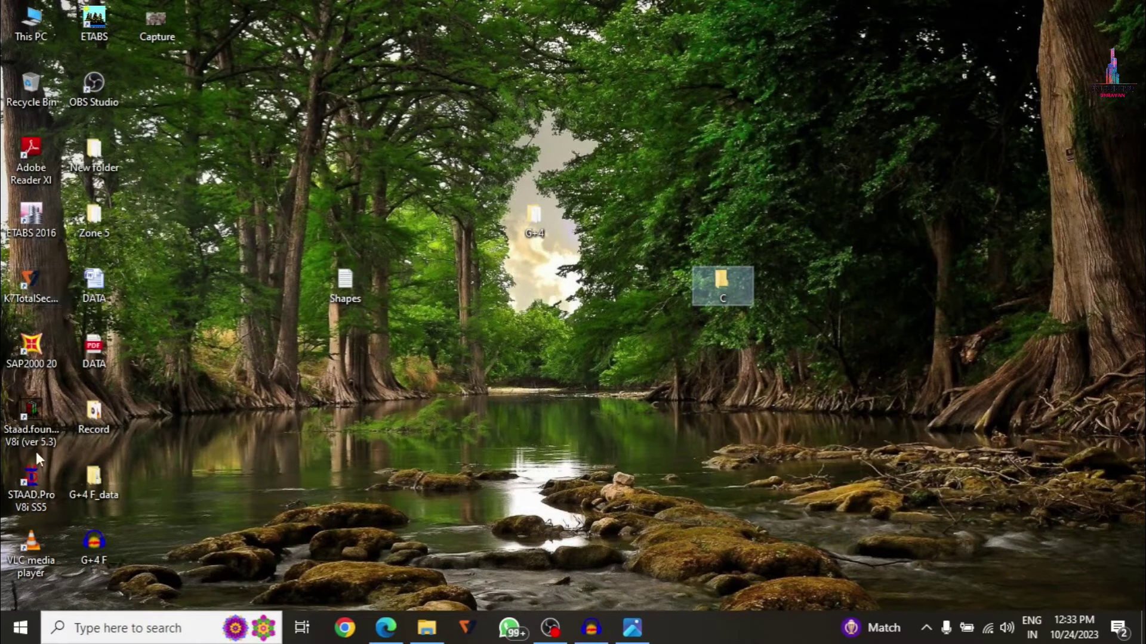
Launch STAAD.Pro V8i and start a new Space structure project with the file name C.
double_click(31, 482)
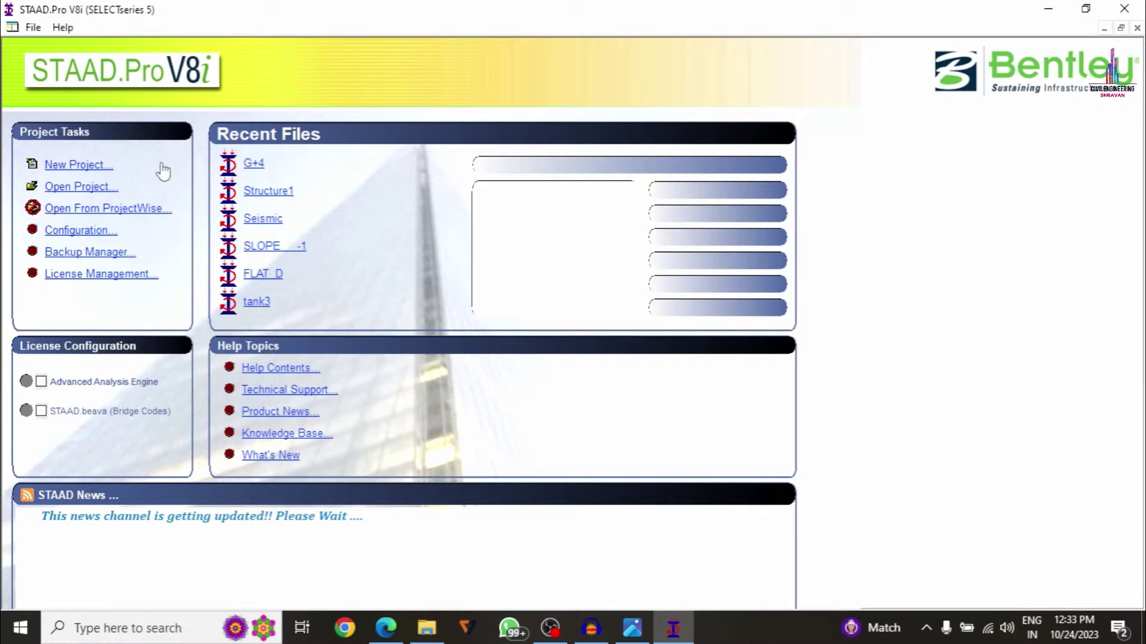
left_click(76, 164)
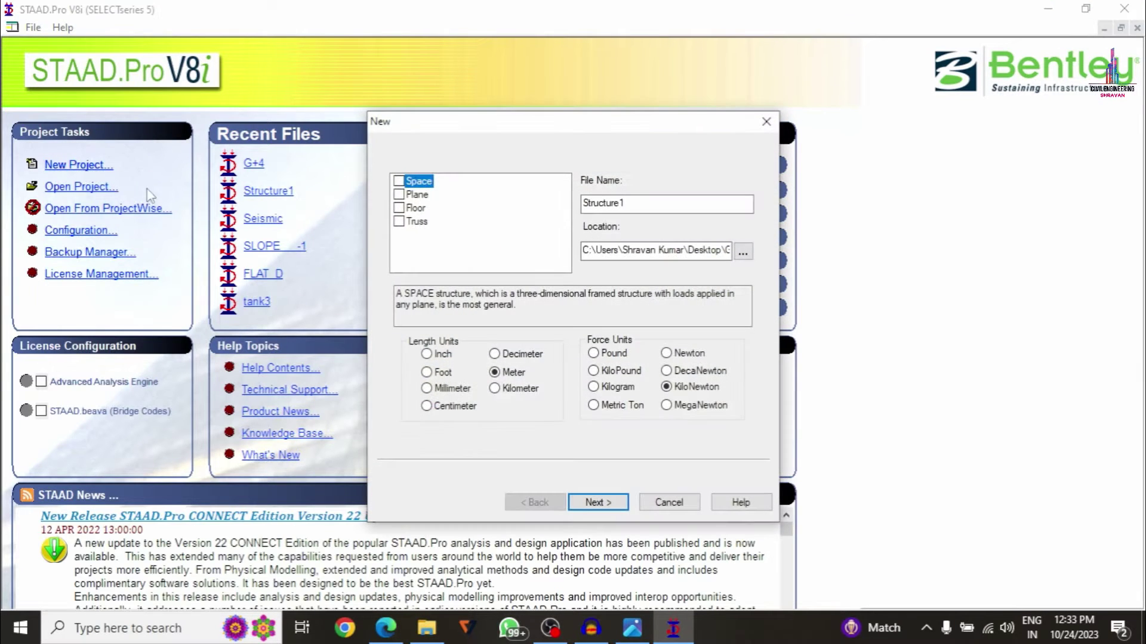
left_click(399, 181)
key("Tab")
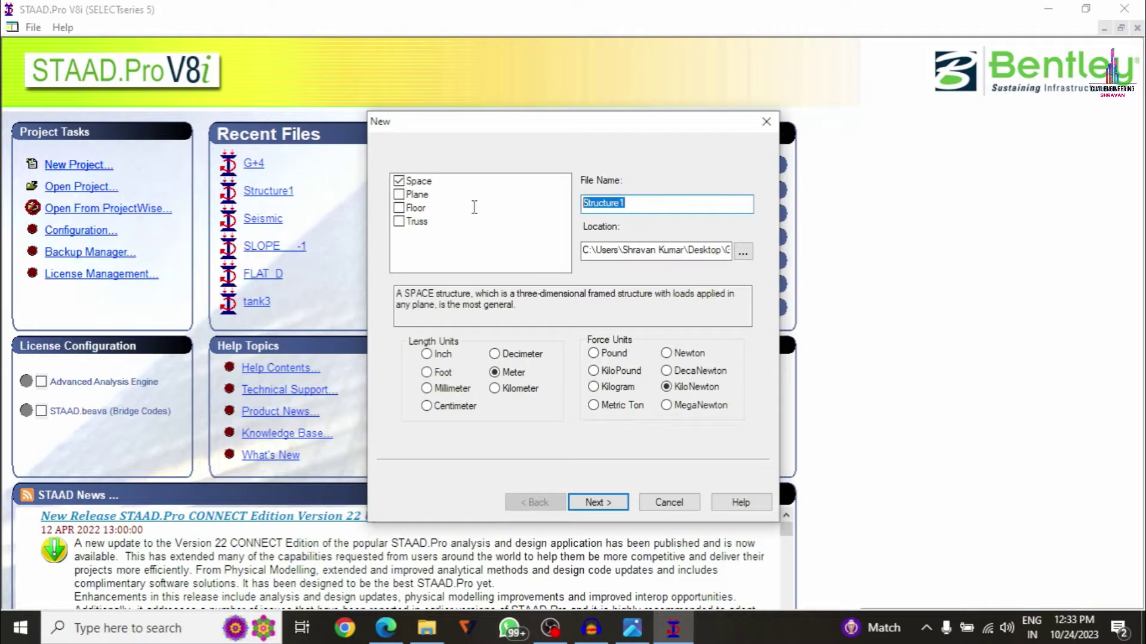
type("C")
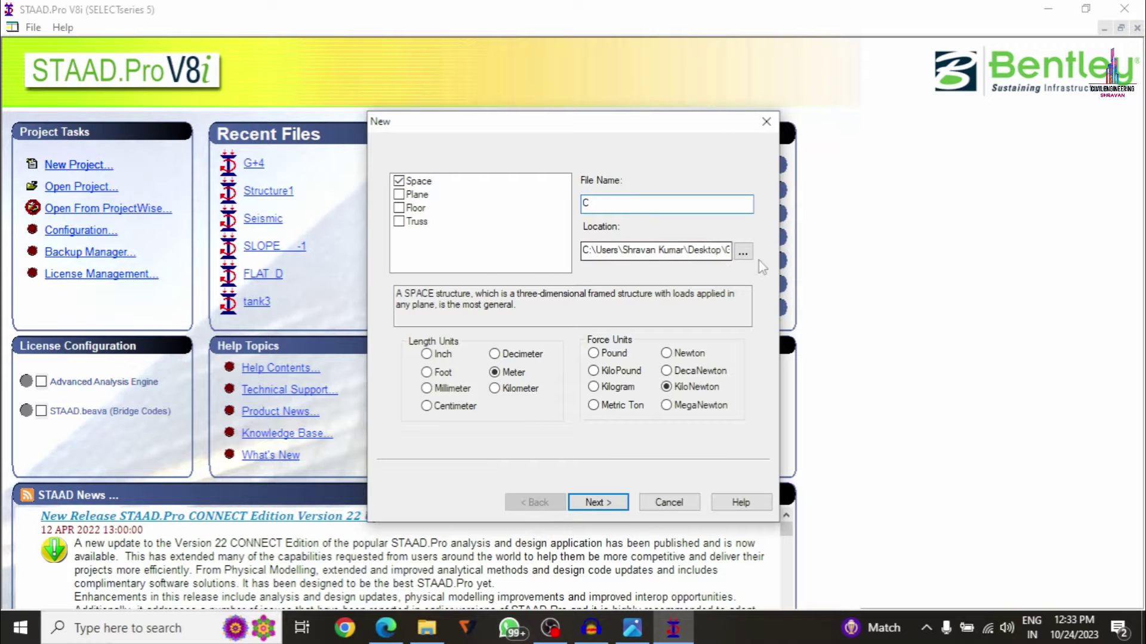
Set the project location to the desktop folder C and finish the project setup with the Add Beam option.
left_click(742, 252)
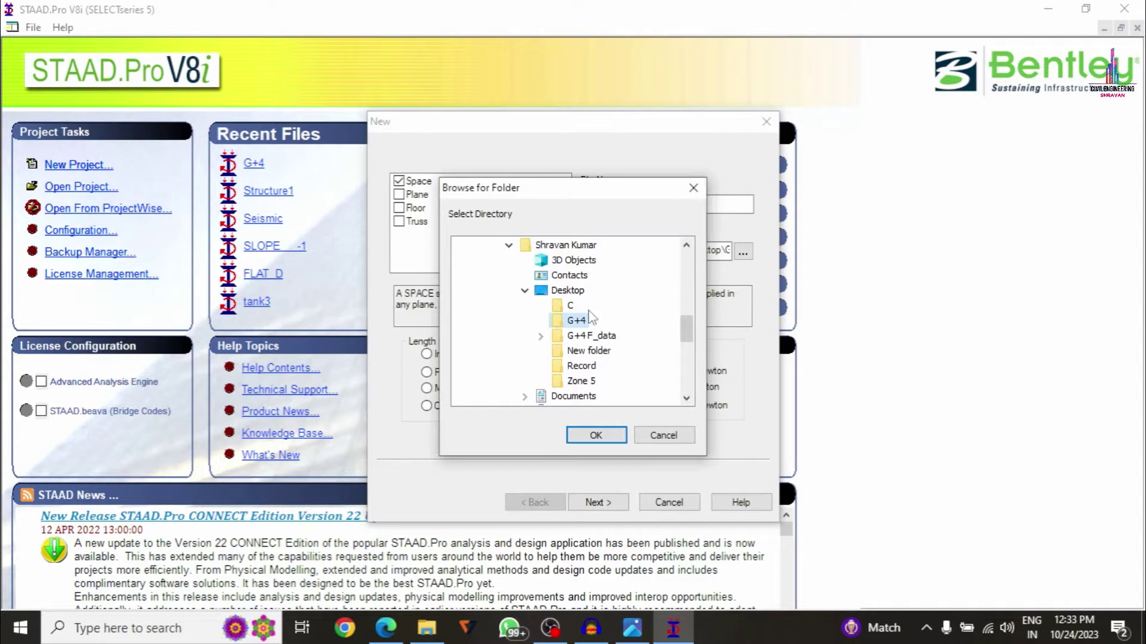
left_click(596, 435)
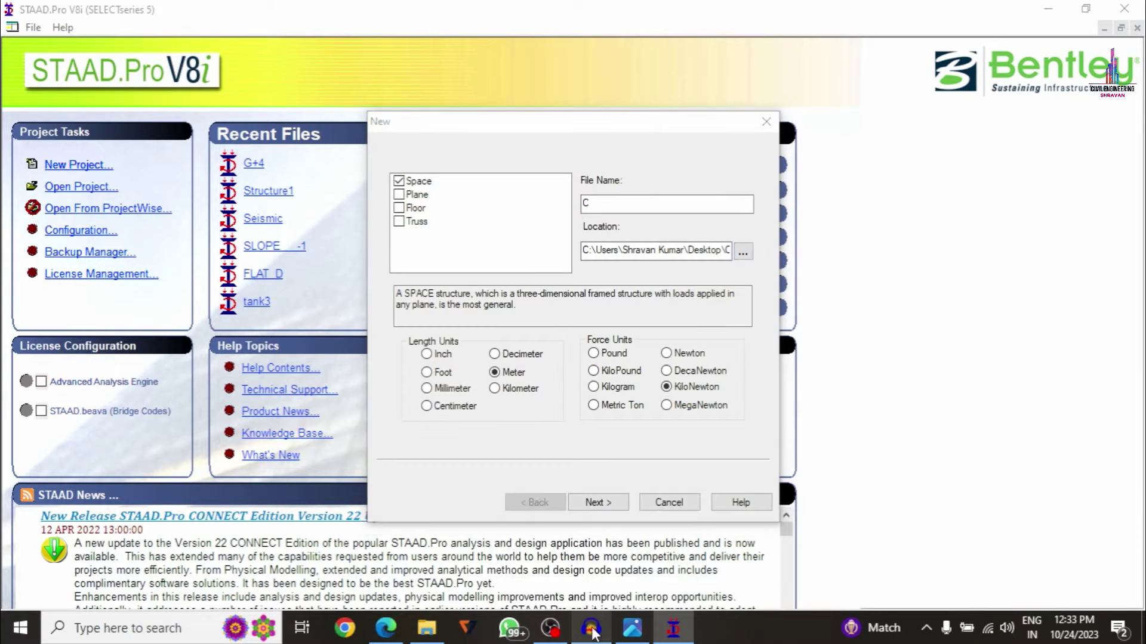
left_click(599, 503)
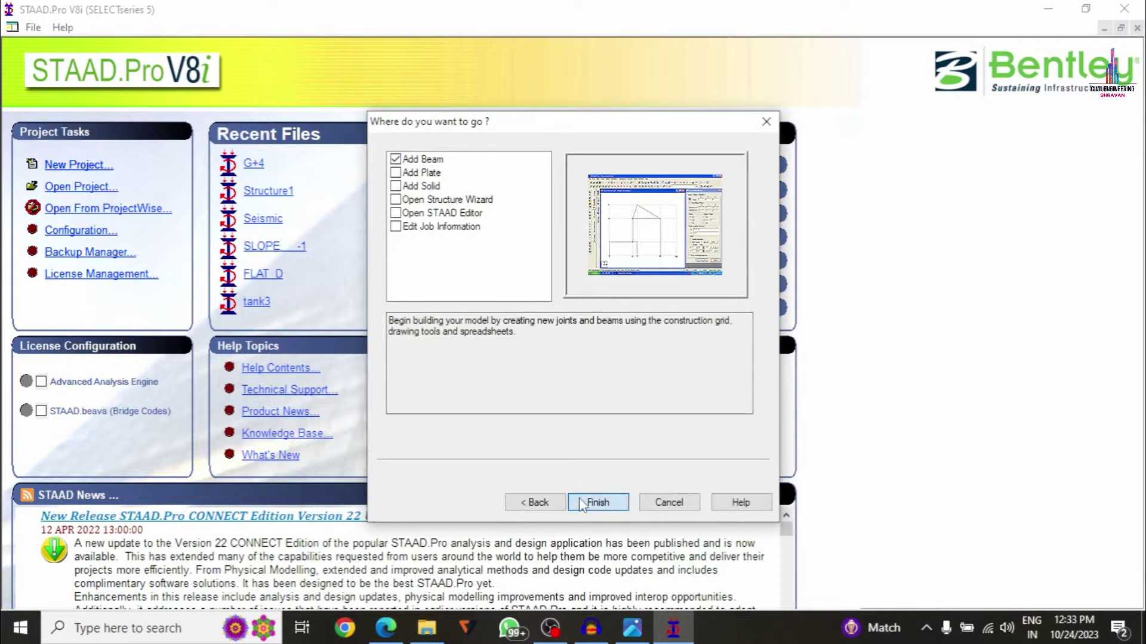
left_click(580, 500)
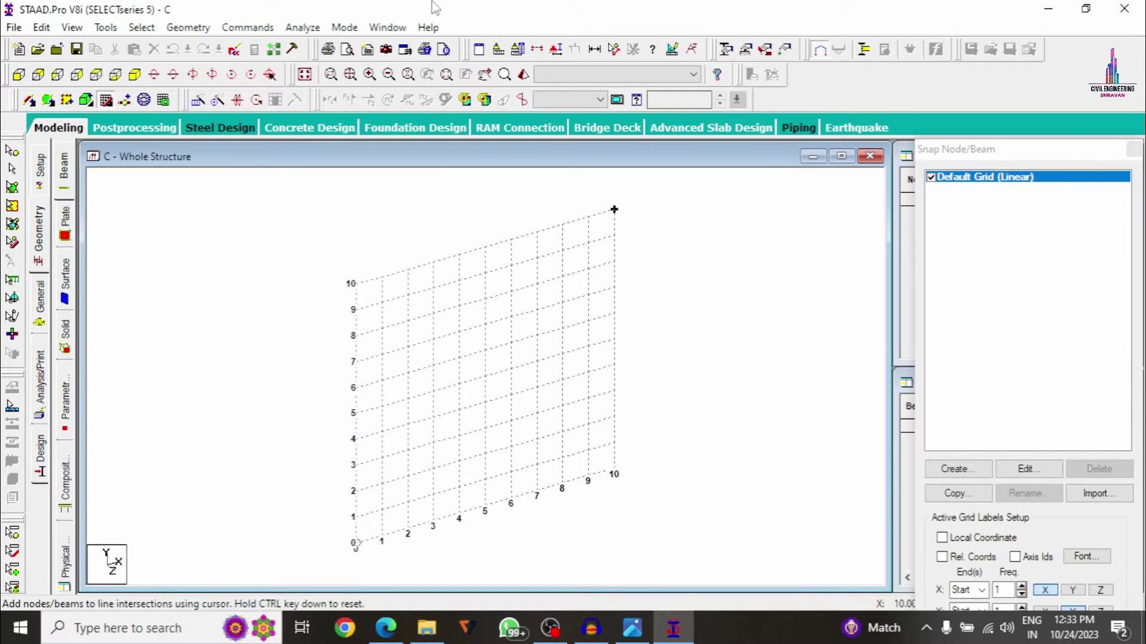
Run the Structure Wizard and choose the Bay Frame prototype from the Frame Models.
left_click(174, 29)
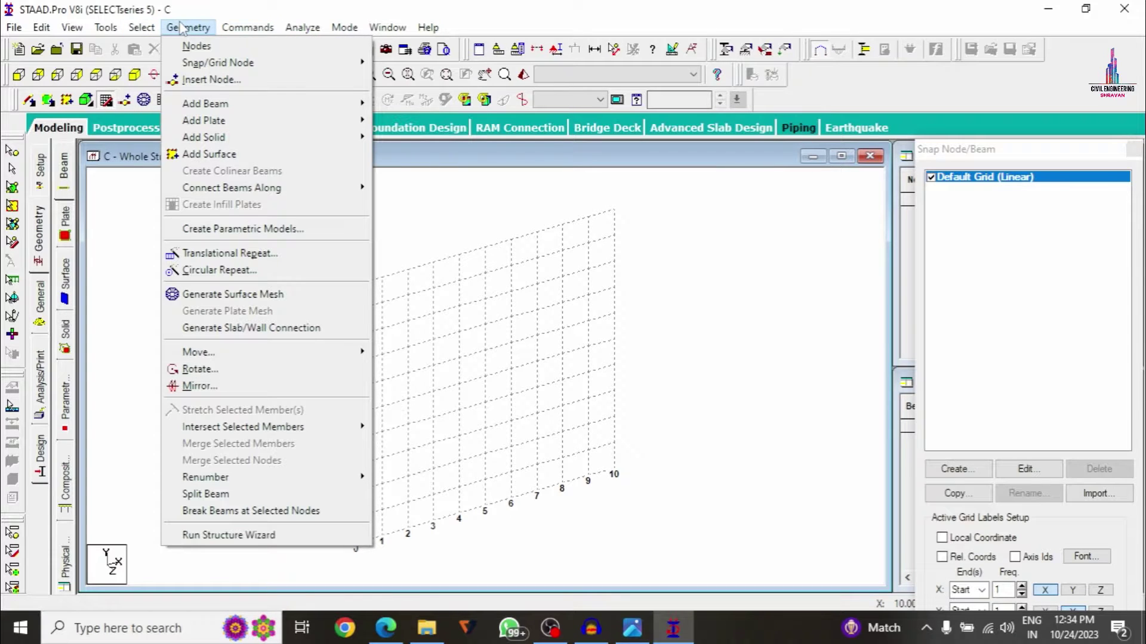
left_click(228, 535)
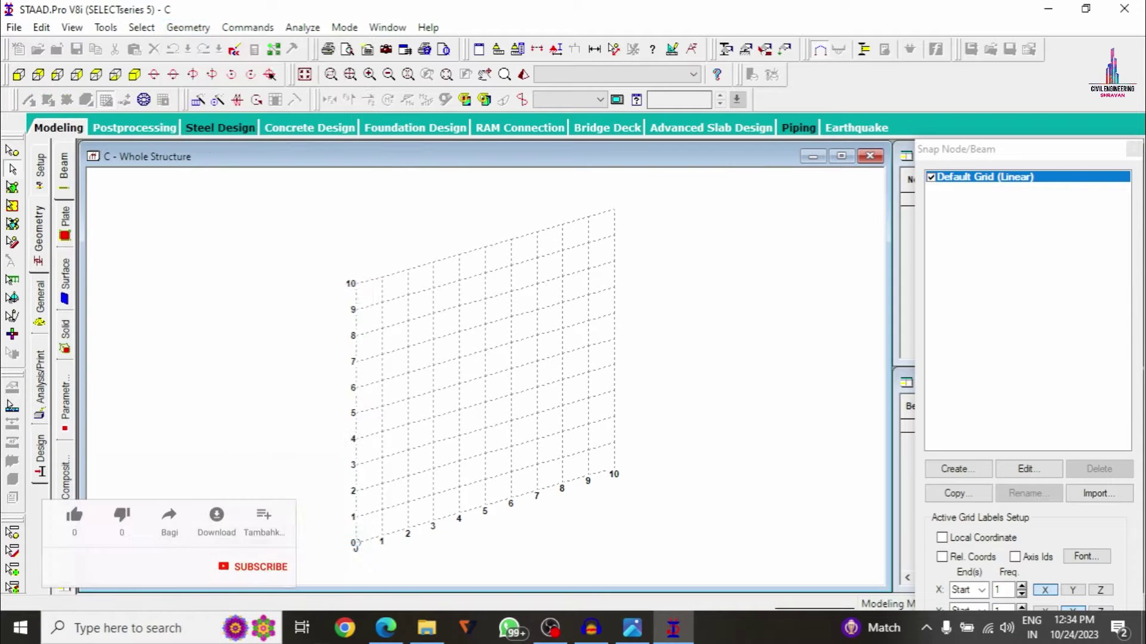
left_click(295, 215)
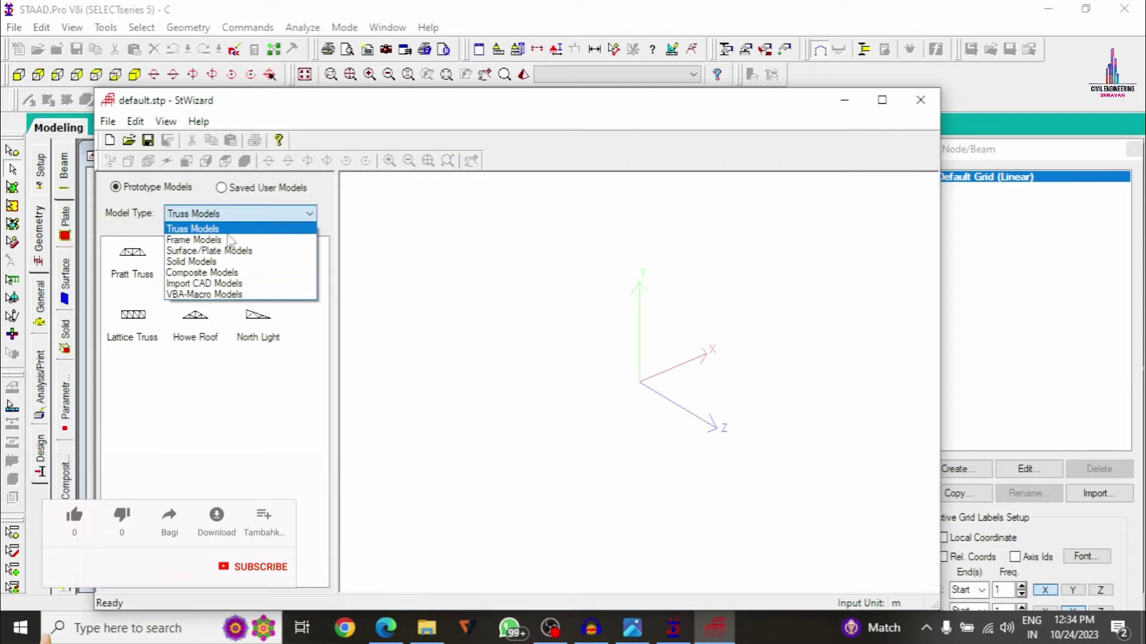
left_click(220, 246)
double_click(138, 256)
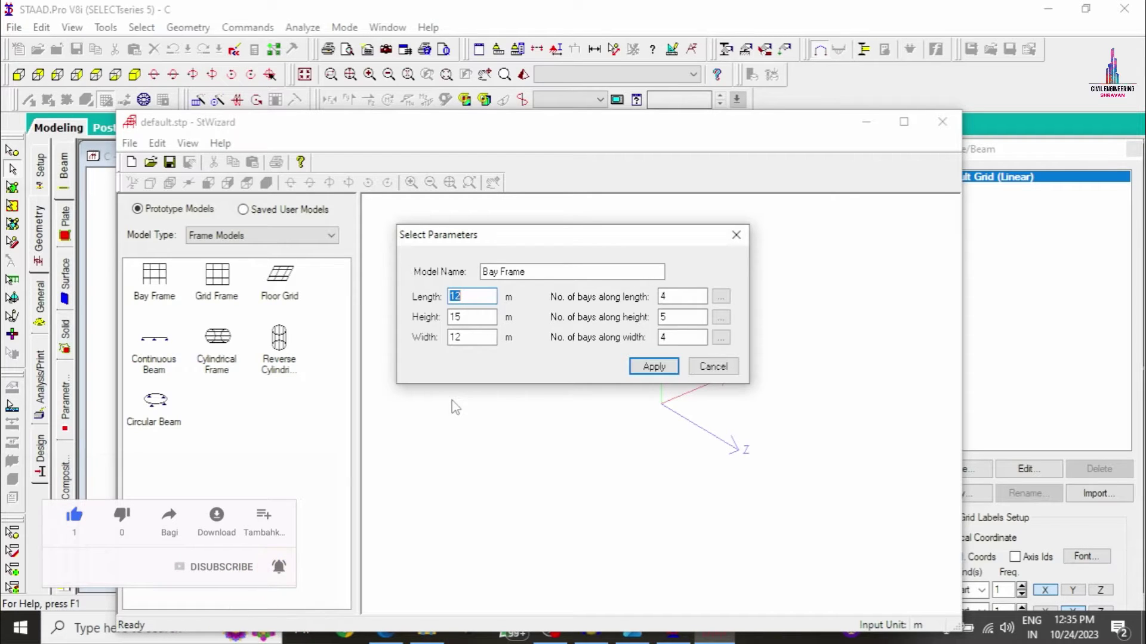
Set the bay frame to 12 bays along length, 11 along height and 12 along width.
double_click(664, 297)
type("12")
left_click_drag(684, 316, 654, 319)
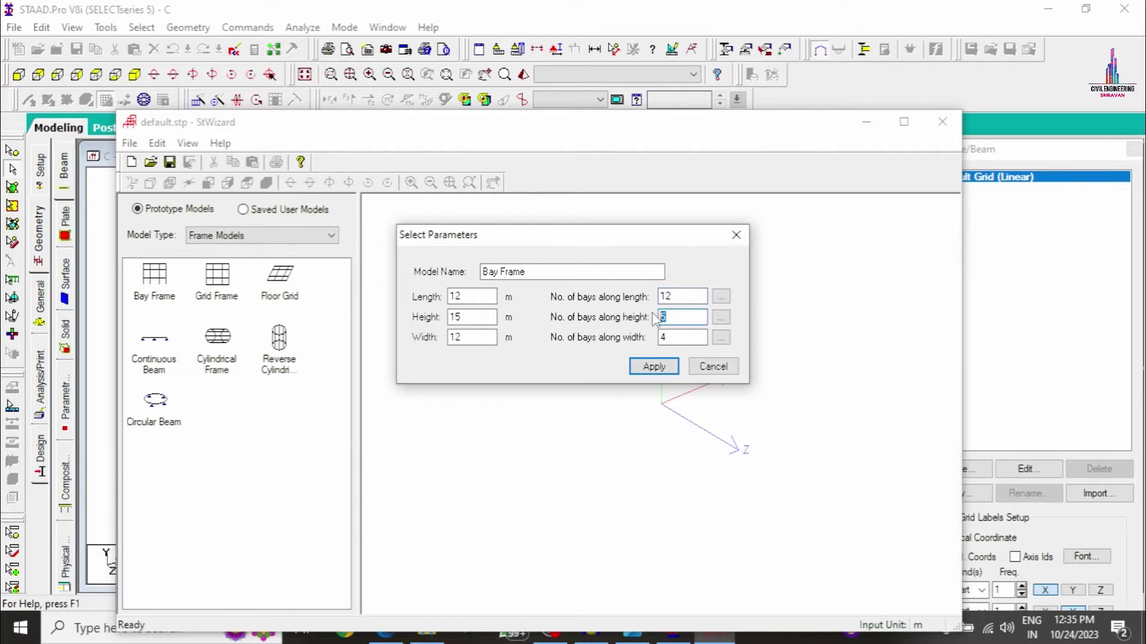
key("Tab")
Set the bay frame's length to 48 m, its height to 33 m and its width equal to the length, and generate it.
left_click_drag(465, 296, 441, 297)
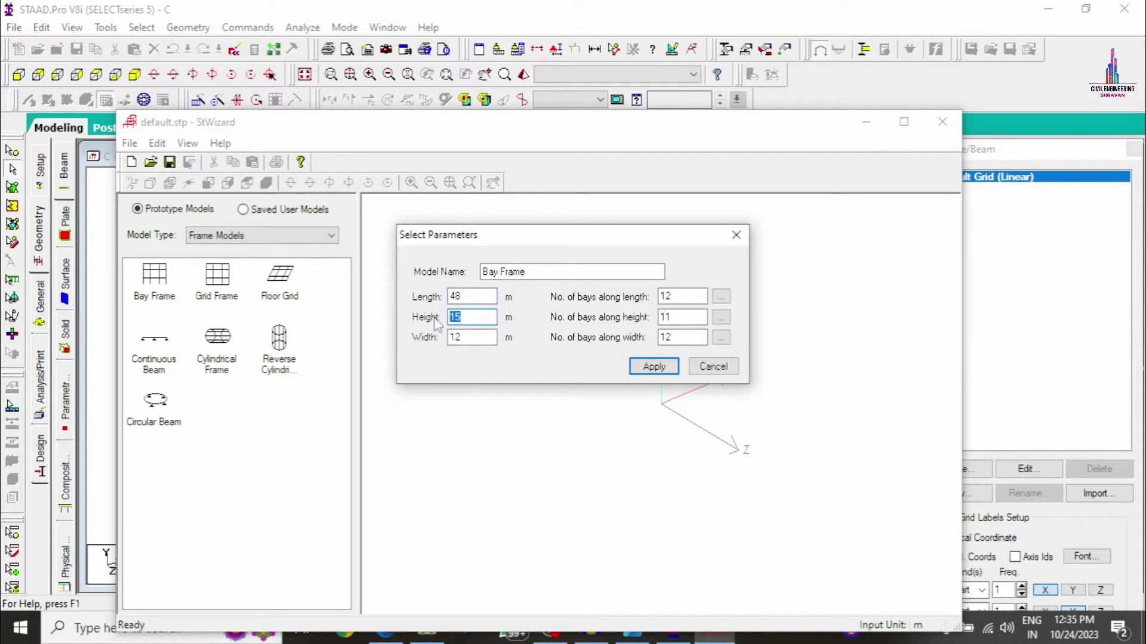
key("Tab")
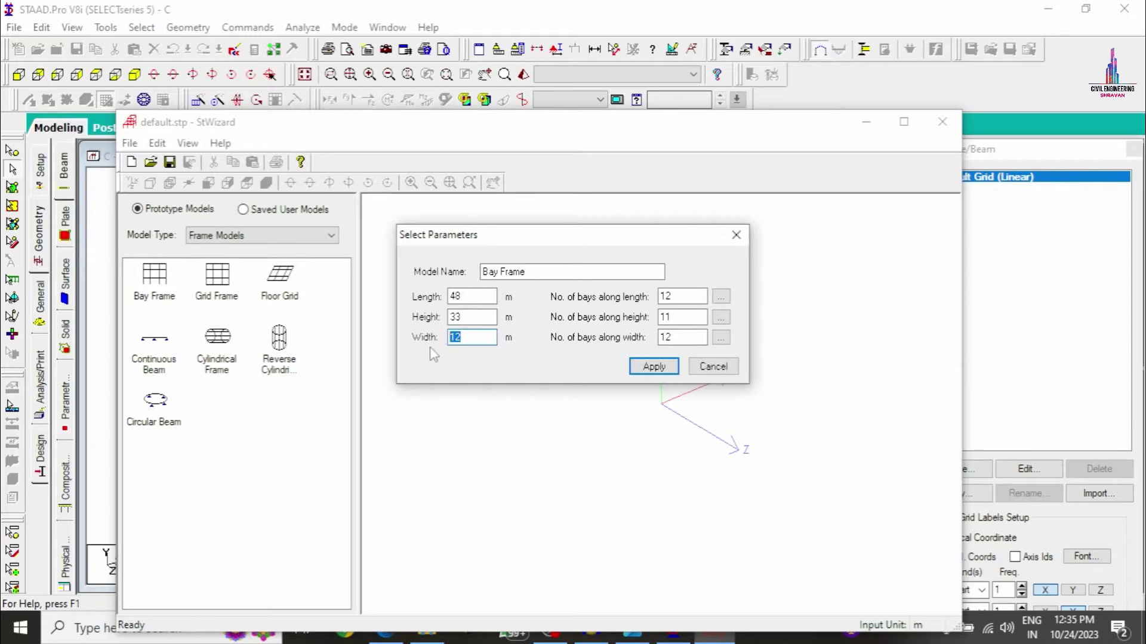
left_click(652, 366)
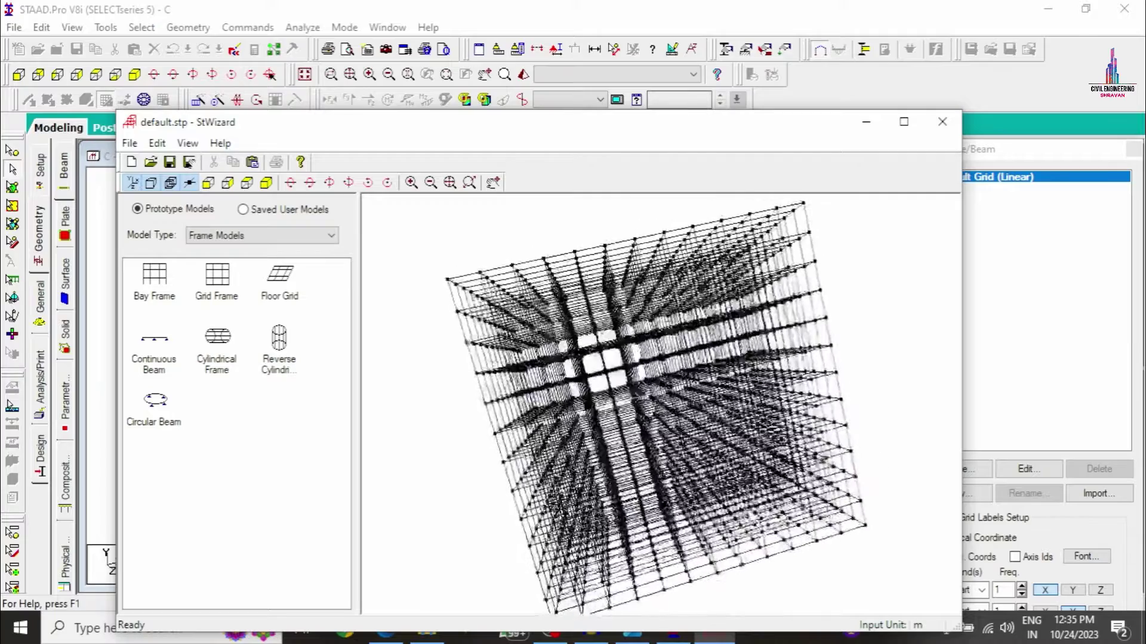
Close the Structure Wizard and merge the generated bay frame into the STAAD.Pro model.
left_click(941, 125)
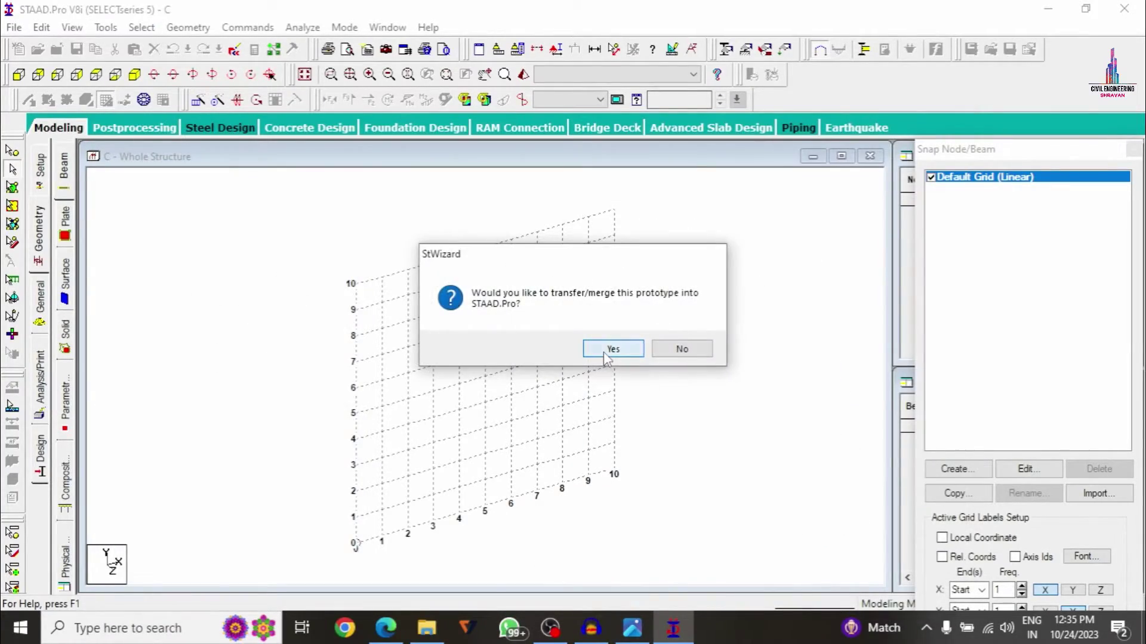
left_click(603, 352)
left_click(657, 194)
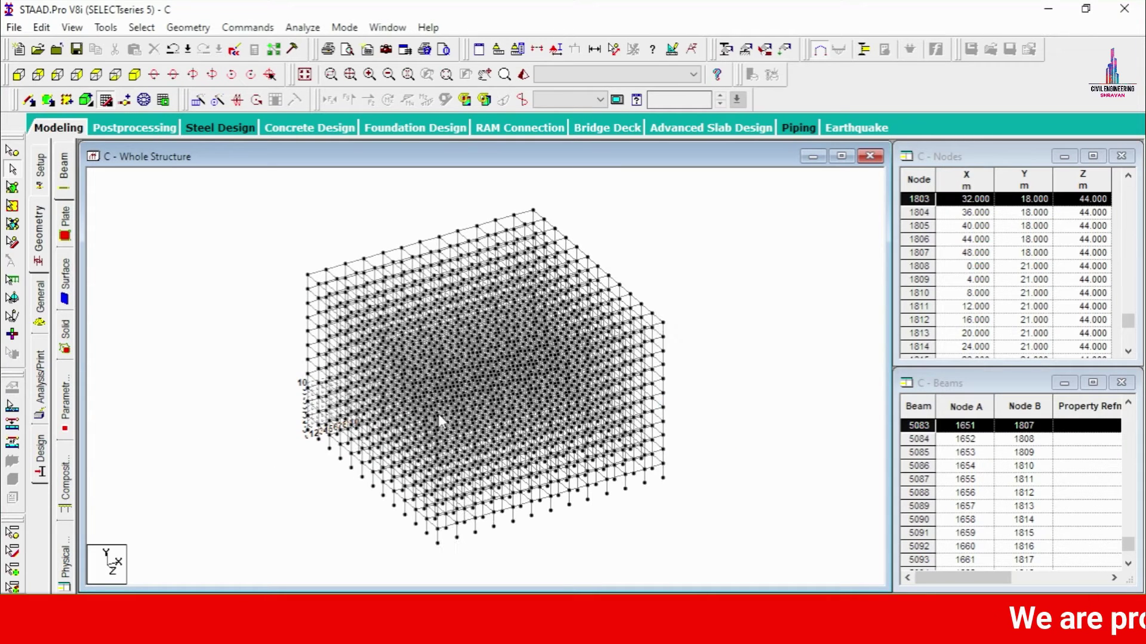
In plan view, delete the four-by-four-bay block of members at the upper right corner of the frame.
left_click(96, 75)
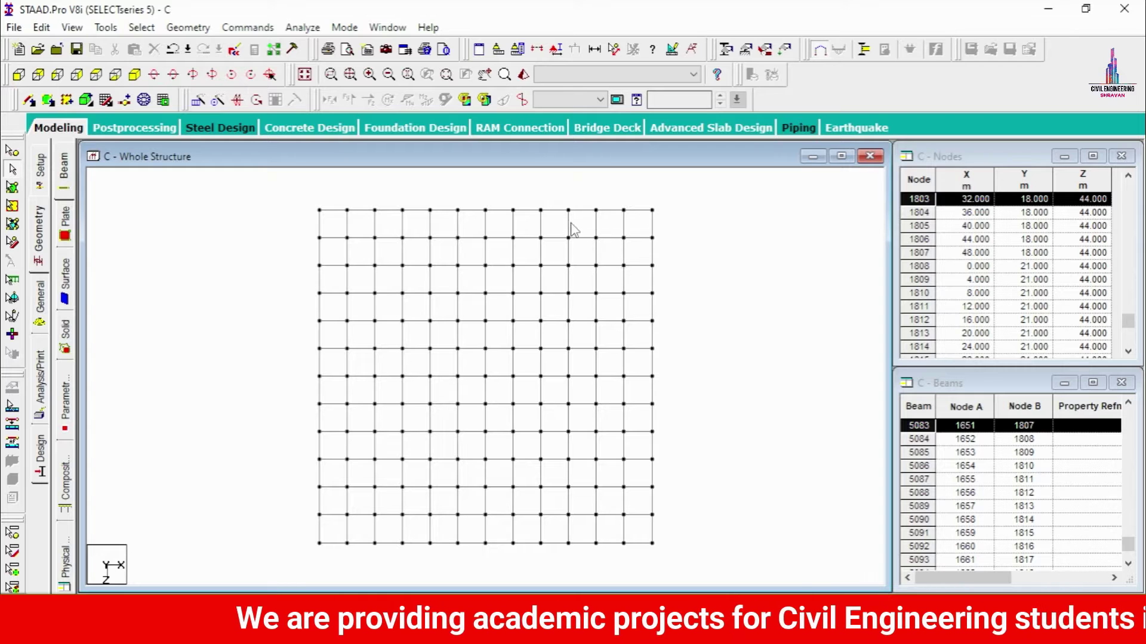
left_click_drag(548, 196, 664, 316)
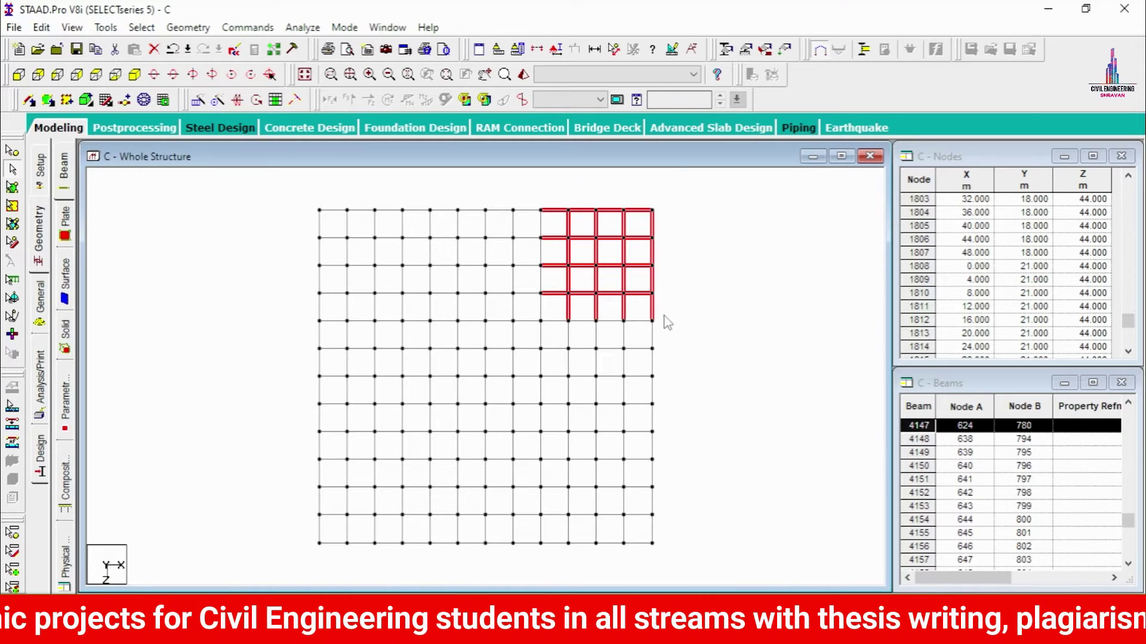
key("Delete")
key("Escape")
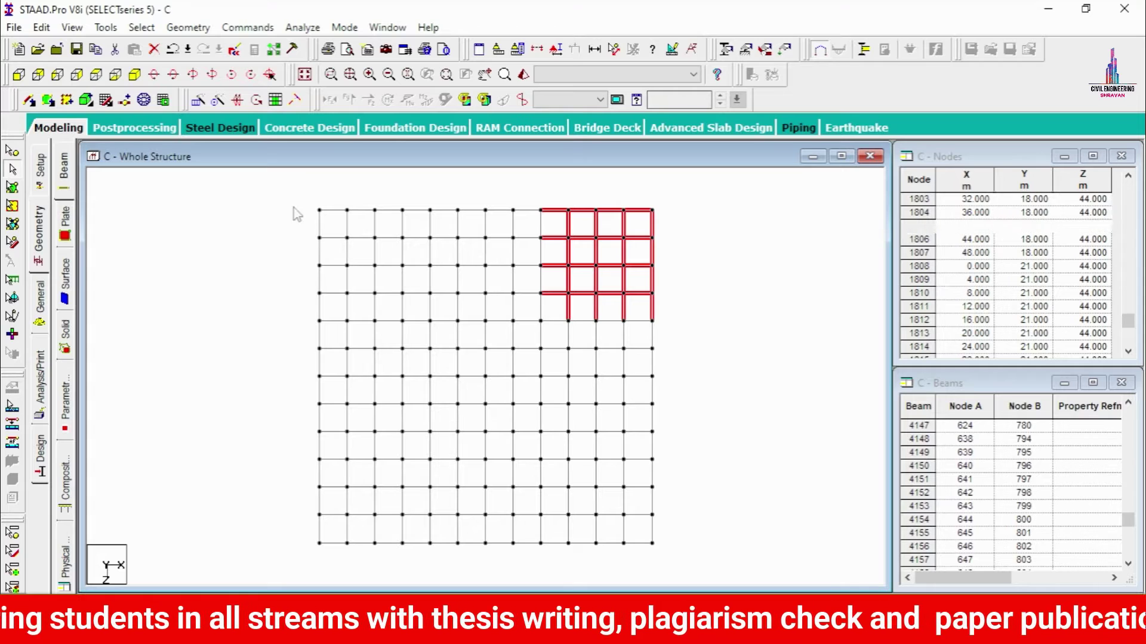
key("Delete")
key("Return")
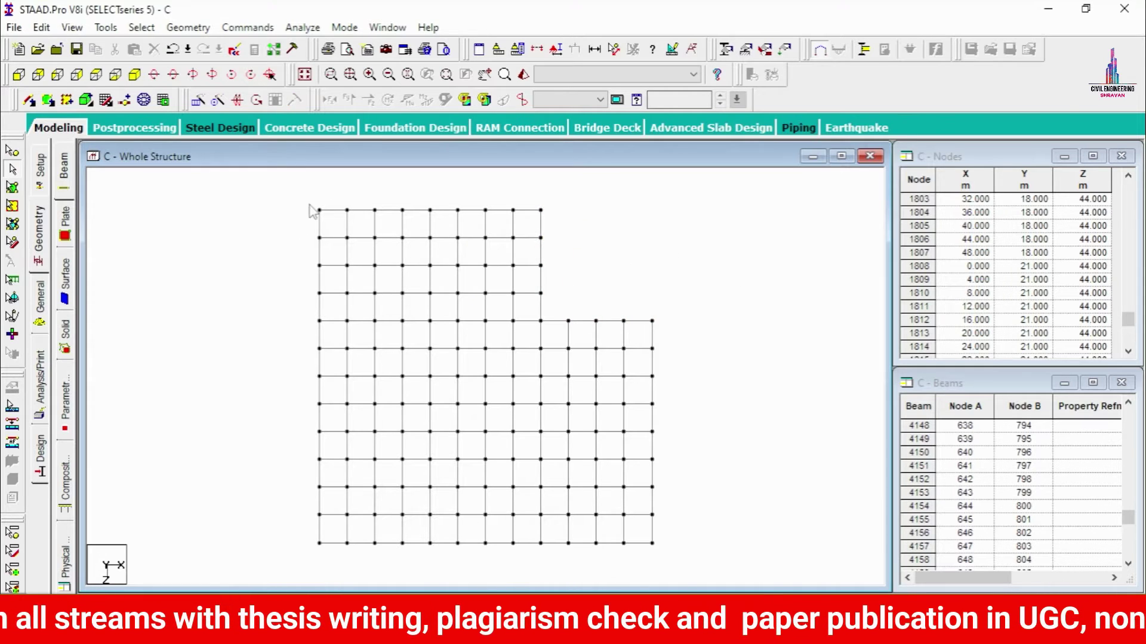
Delete the four-by-four-bay block of members at the upper left corner of the plan.
left_click_drag(303, 195, 426, 318)
key("Delete")
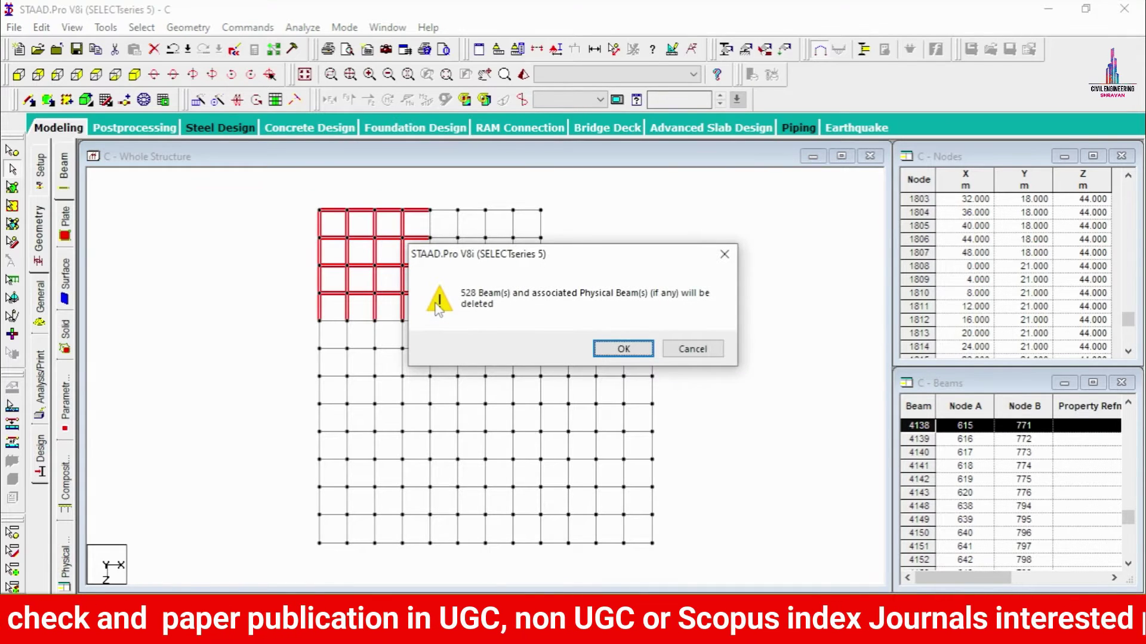
key("Return")
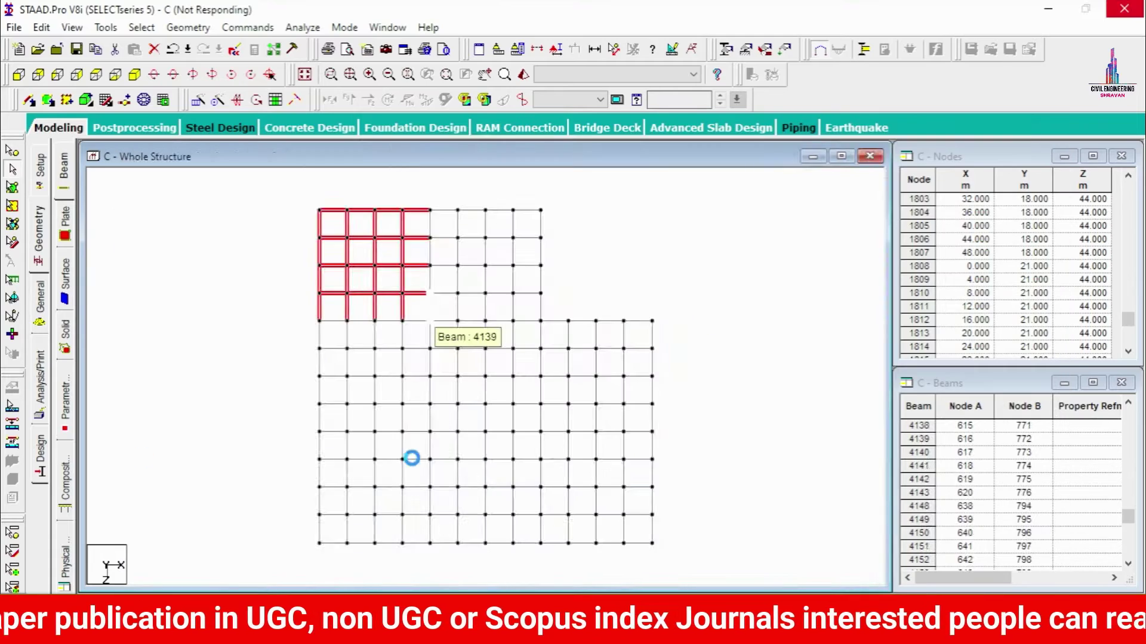
Delete the four-by-four-bay blocks at both lower corners of the plan to leave a plus-shaped frame.
left_click_drag(666, 552, 543, 440)
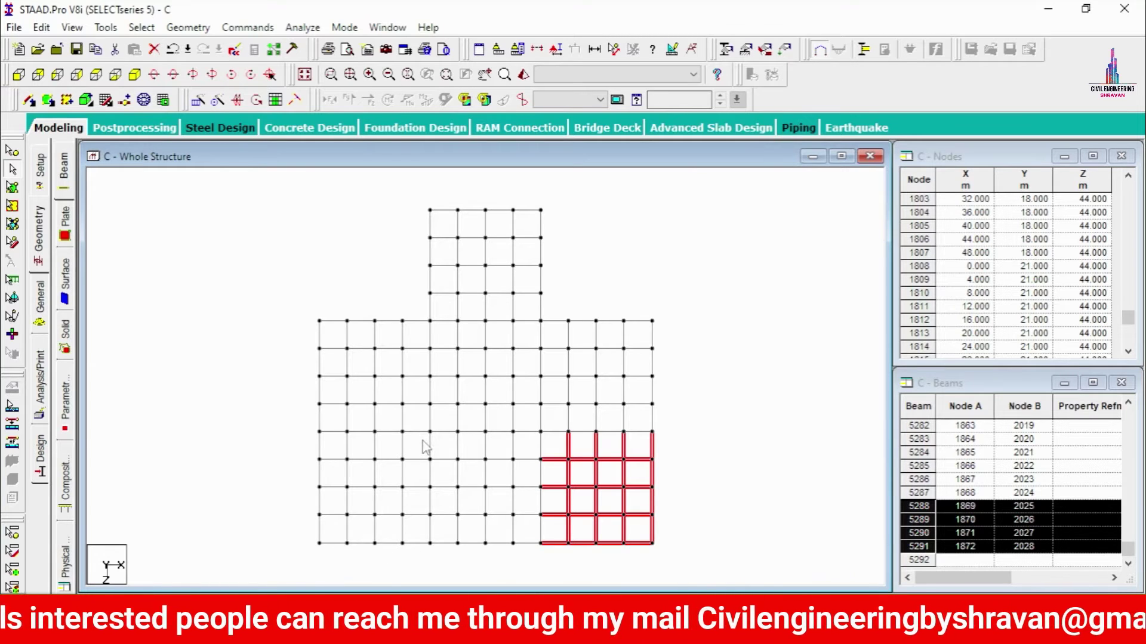
left_click_drag(424, 440, 291, 559)
left_click_drag(660, 550, 549, 445)
key("Delete")
key("Return")
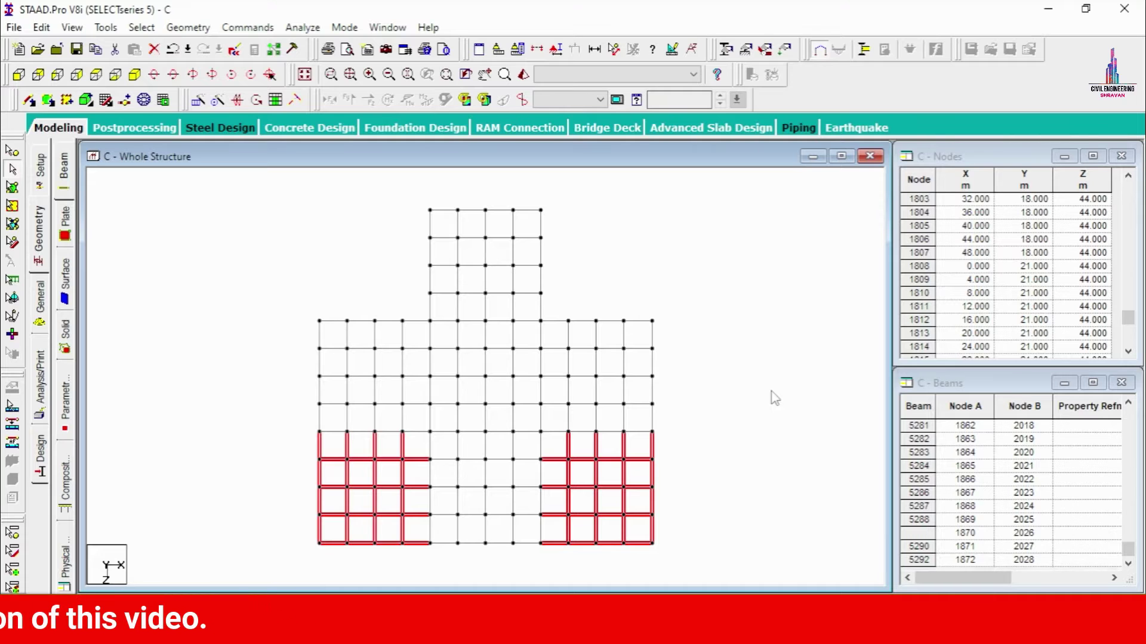
key("Delete")
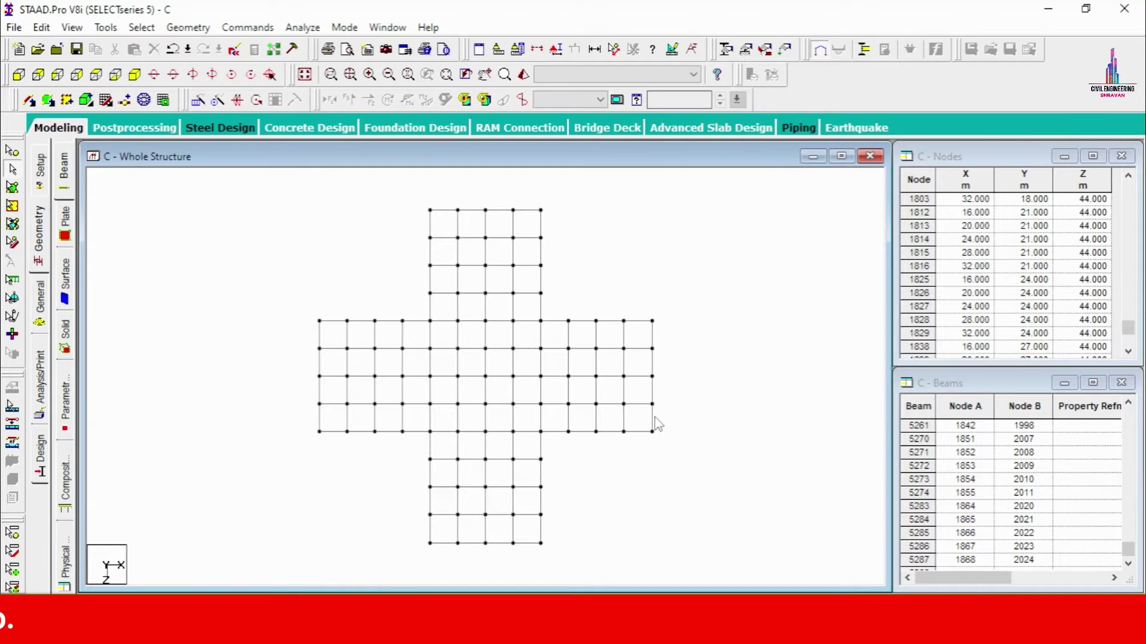
In plan view, repeat the frame at the right end of the plus once in X at 4 m spacing with linked steps.
left_click(135, 74)
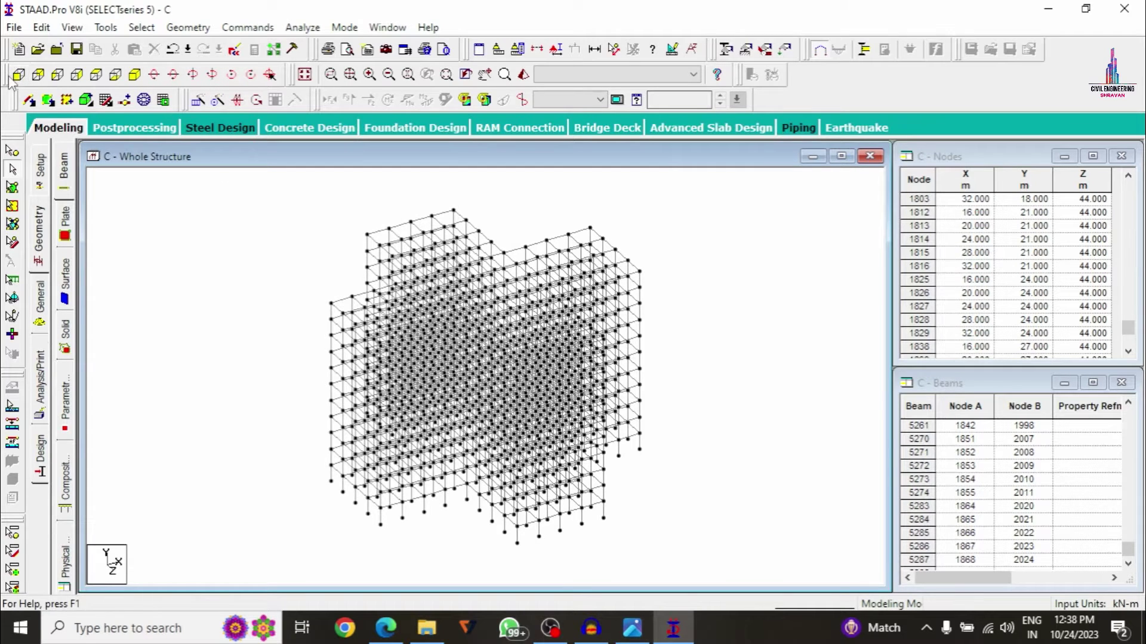
left_click(96, 75)
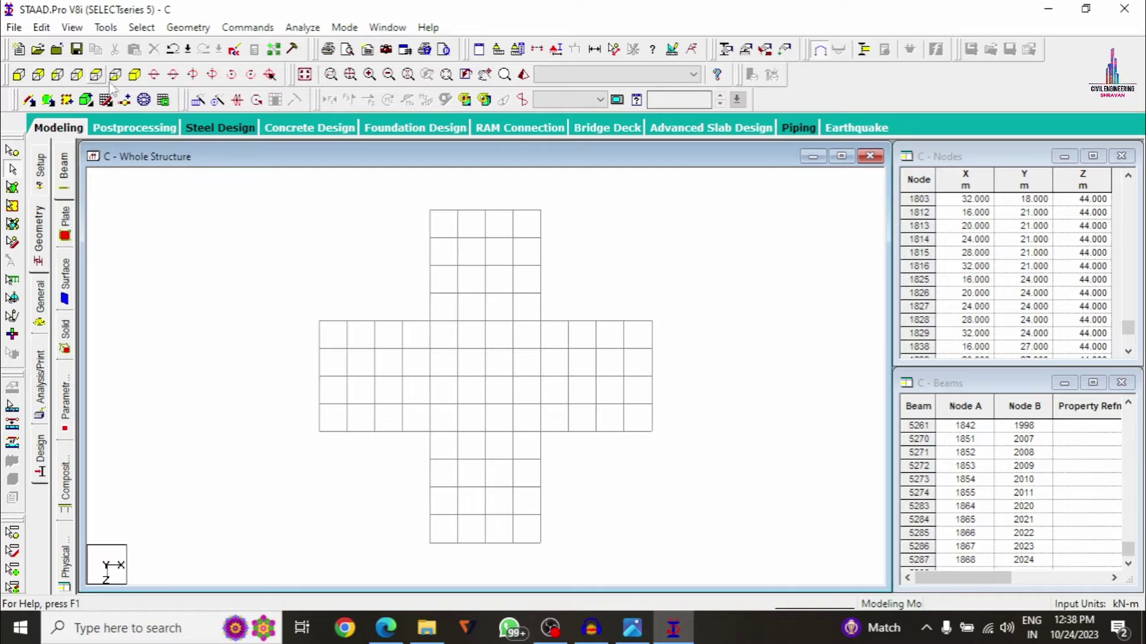
left_click_drag(654, 287, 647, 492)
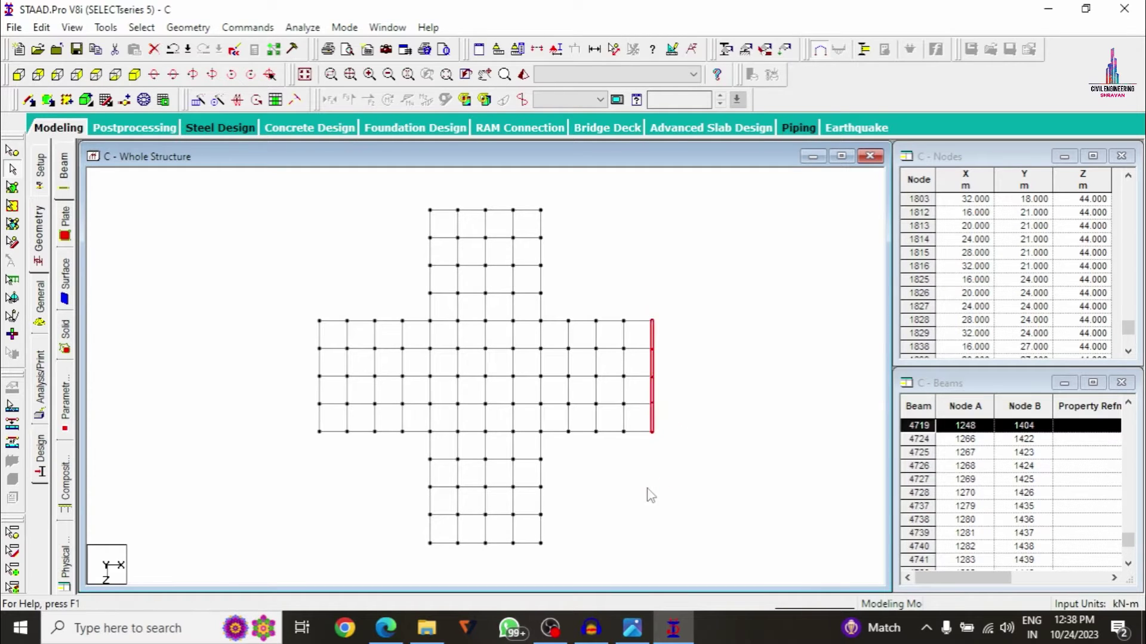
right_click(680, 299)
mouse_move(749, 282)
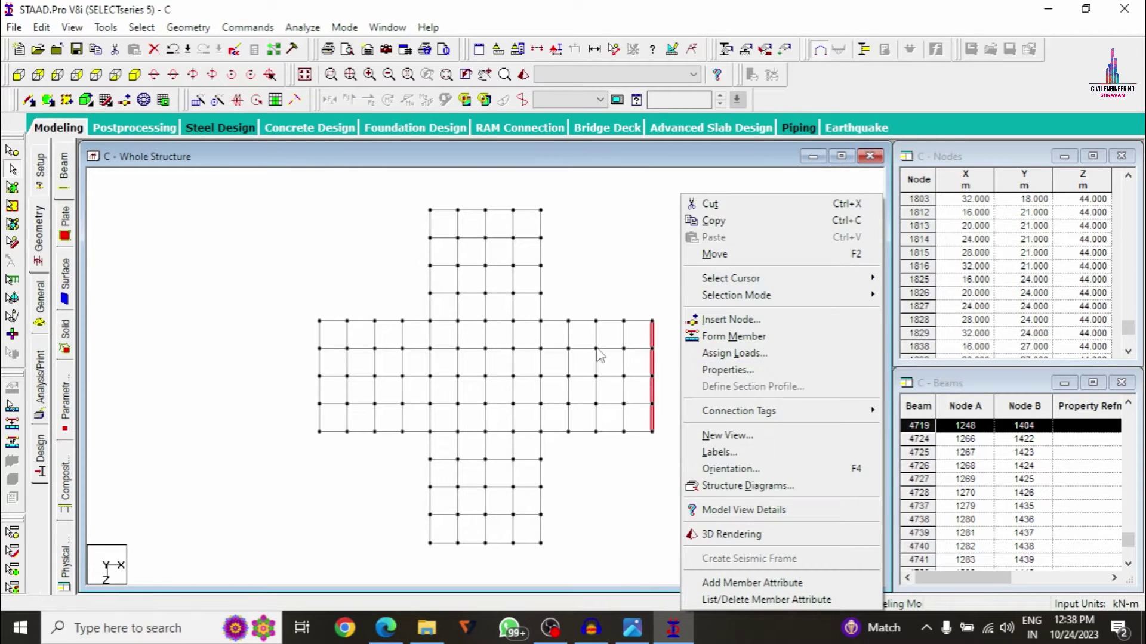
left_click(215, 101)
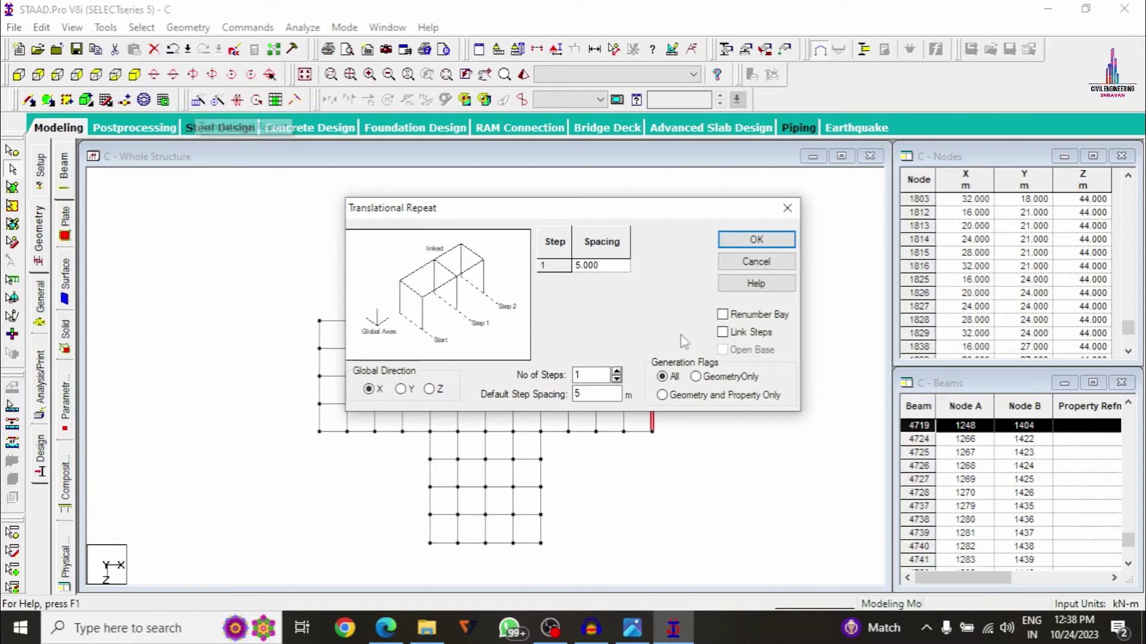
left_click(734, 333)
double_click(581, 375)
double_click(583, 395)
type("4")
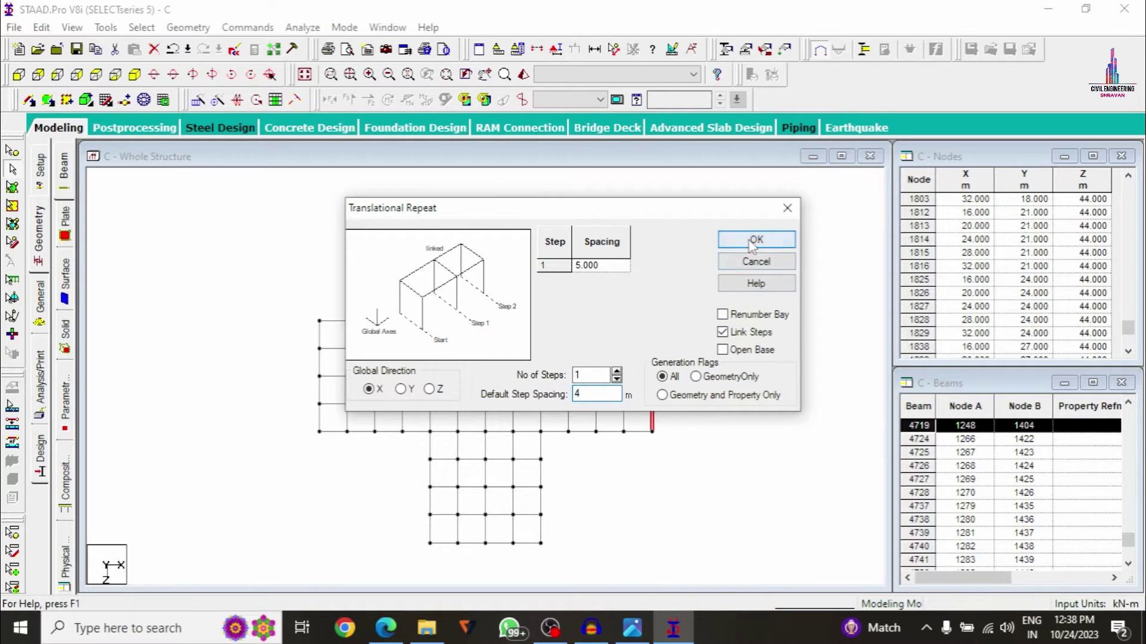
left_click(756, 239)
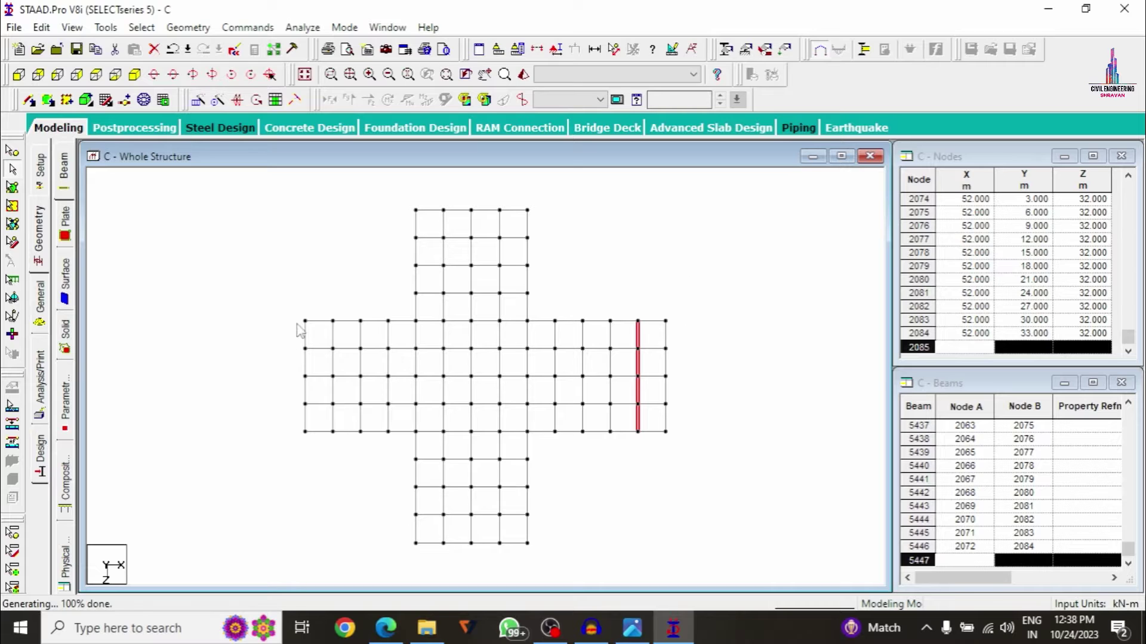
Repeat the frame at the left end of the plus once in X at -4 m spacing with linked steps.
left_click_drag(298, 301, 310, 444)
left_click(197, 99)
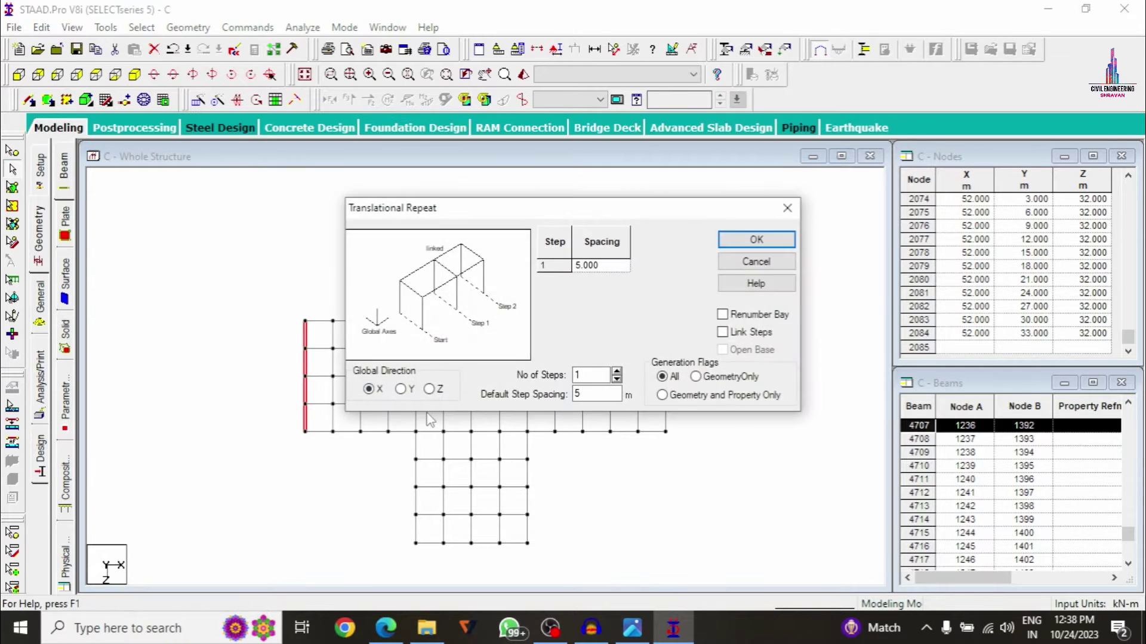
key("Tab")
left_click(731, 334)
left_click(753, 240)
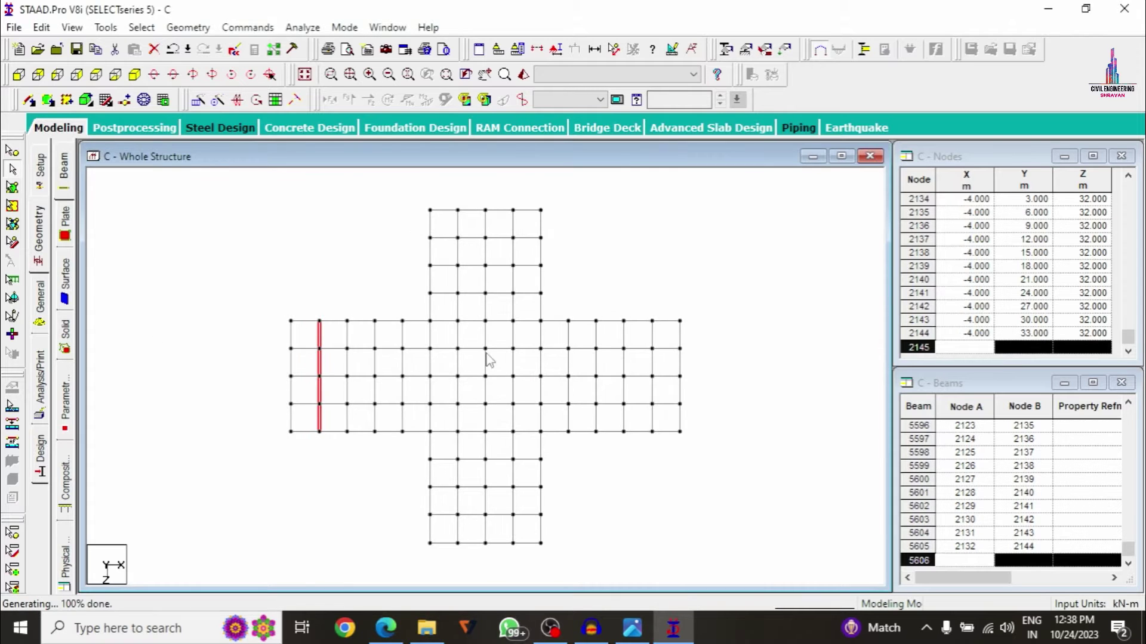
Clear the selection, accept the auto-save of the file and show the frame in isometric view.
left_click(305, 238)
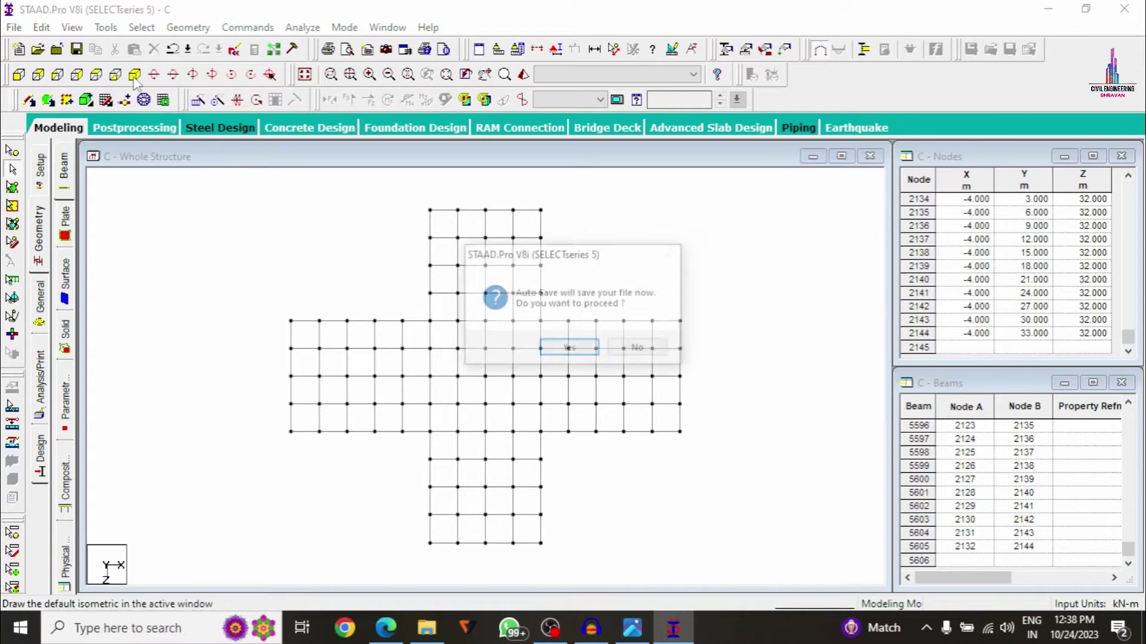
left_click(559, 349)
left_click(468, 332)
left_click(135, 76)
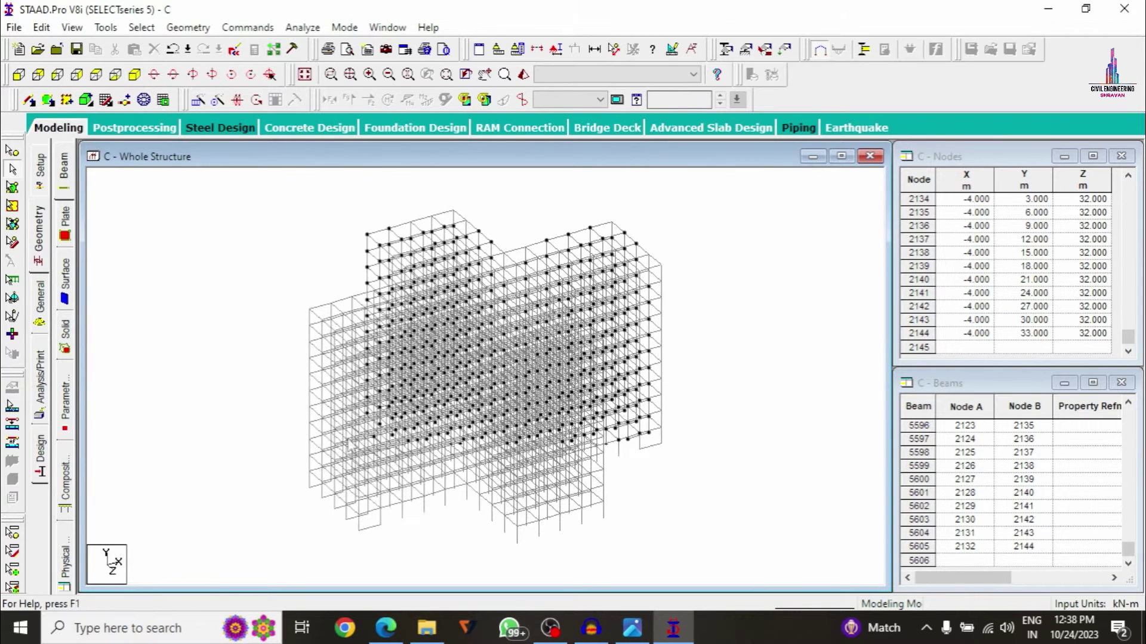
In front view, delete the base-level beams in the two added end bays.
left_click(19, 76)
left_click_drag(190, 533, 779, 558)
key("Delete")
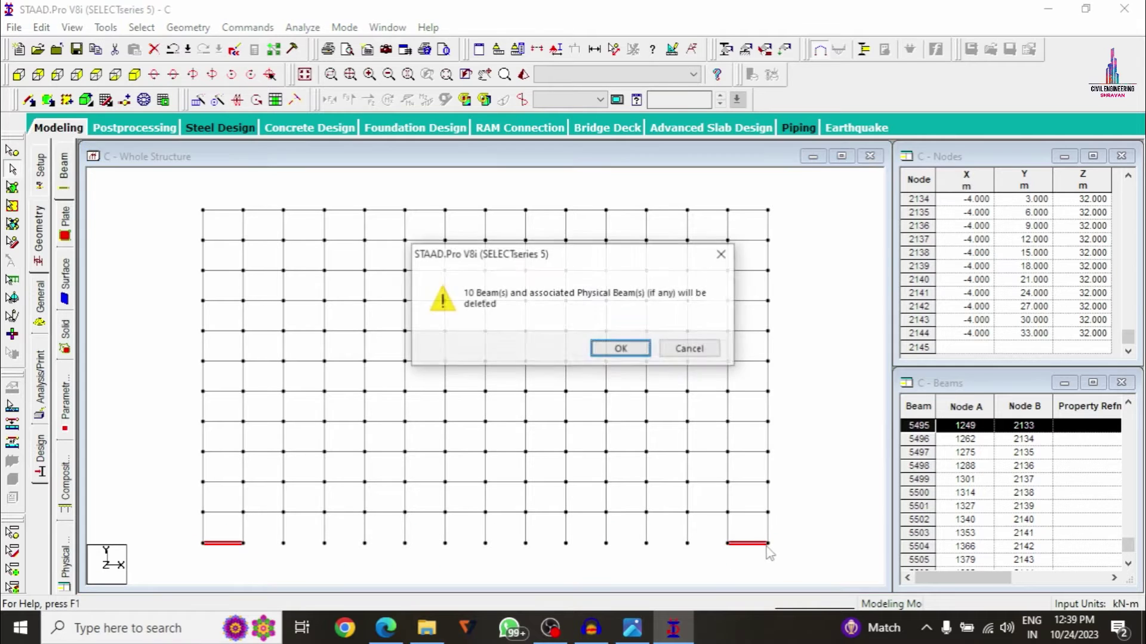
key("Return")
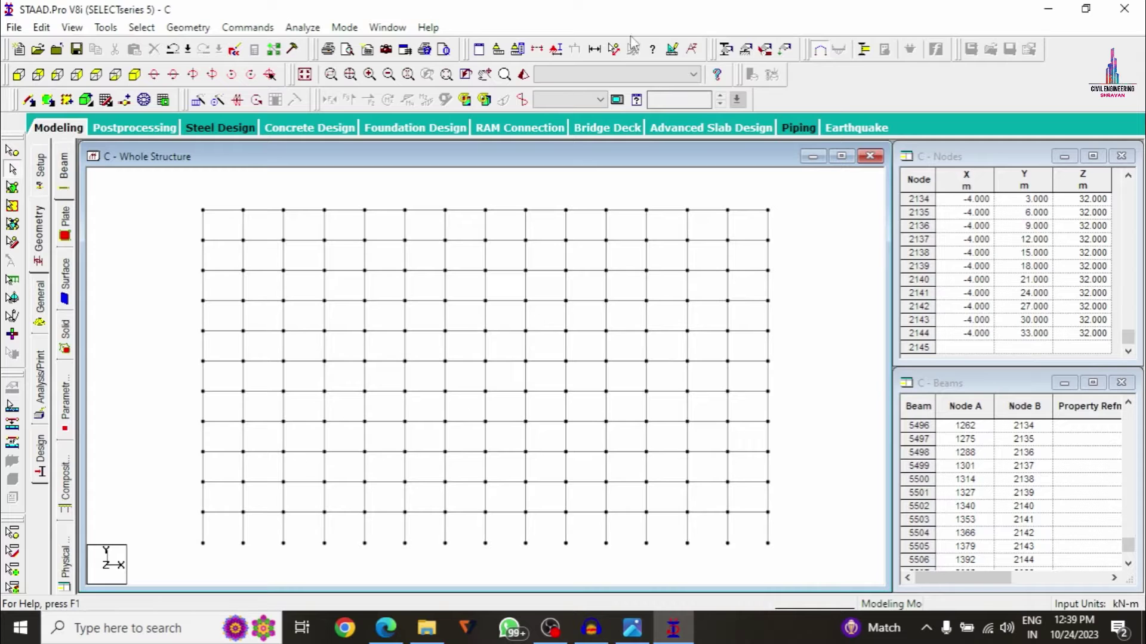
Cut a section with the Window / Rubber Band option to show only the first floor level above the base.
left_click(555, 50)
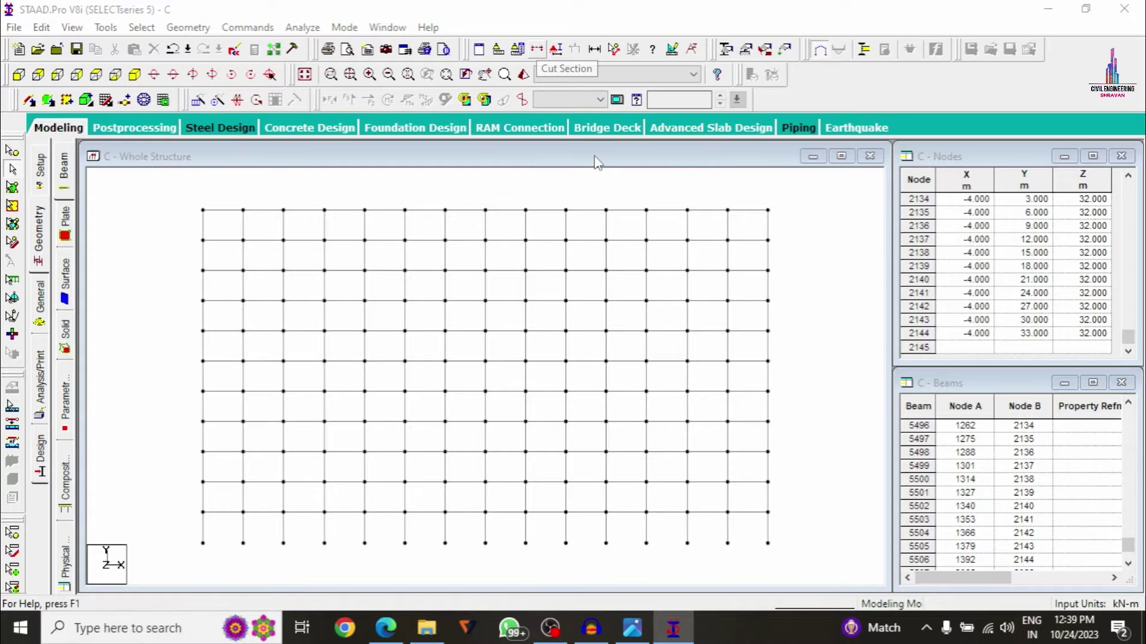
left_click(613, 221)
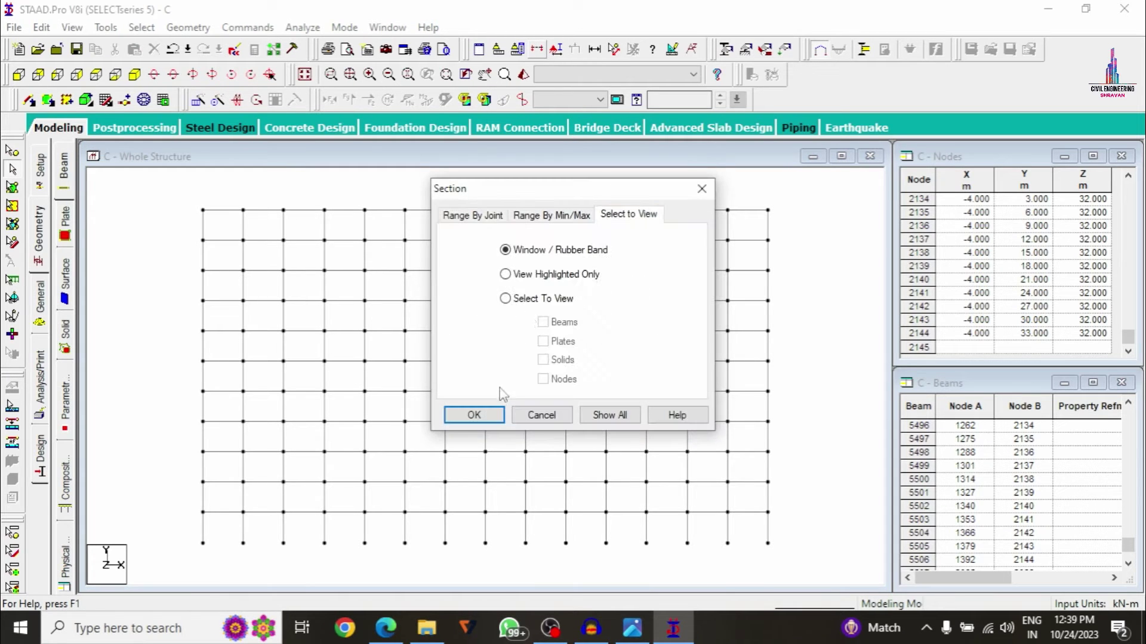
left_click(474, 415)
left_click_drag(342, 514, 782, 517)
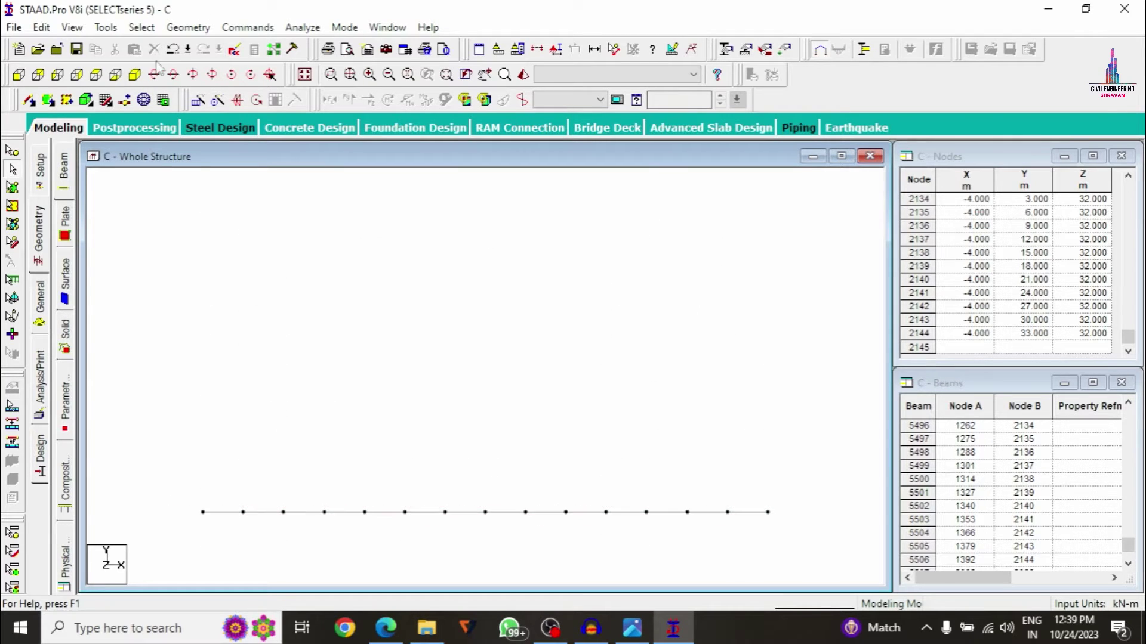
In isometric view, add four four-noded plates filling the row of bays at the left end of the floor.
left_click(135, 75)
left_click(46, 101)
left_click(309, 470)
left_click(331, 465)
left_click(344, 477)
left_click(322, 482)
left_click(322, 482)
left_click(343, 476)
left_click(356, 486)
left_click(334, 493)
left_click(334, 493)
left_click(356, 487)
left_click(368, 498)
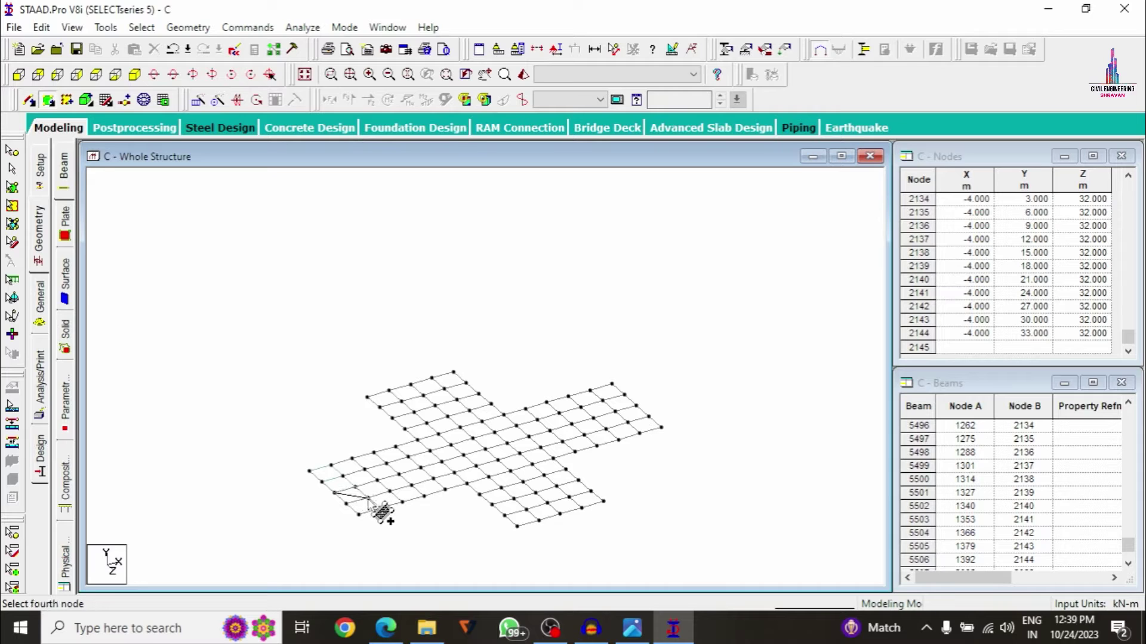
left_click(346, 504)
left_click(346, 504)
left_click(368, 498)
left_click(380, 507)
key("Escape")
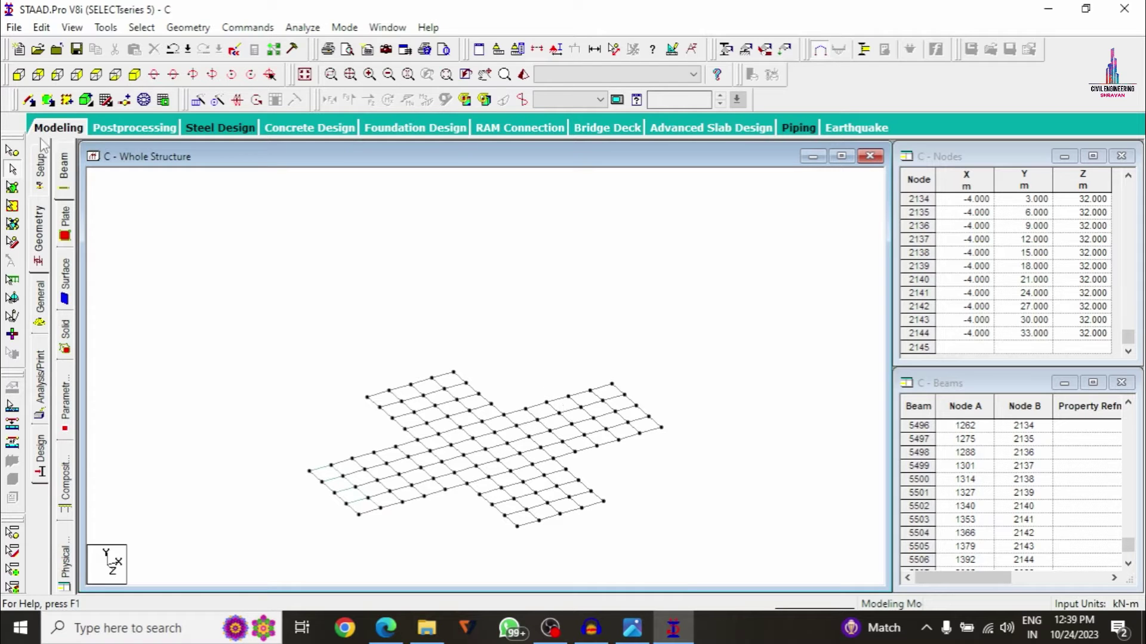
Select the four plates at the left end and repeat them 13 times in X at 4 m spacing.
left_click(12, 187)
left_click_drag(238, 371, 419, 603)
left_click(197, 99)
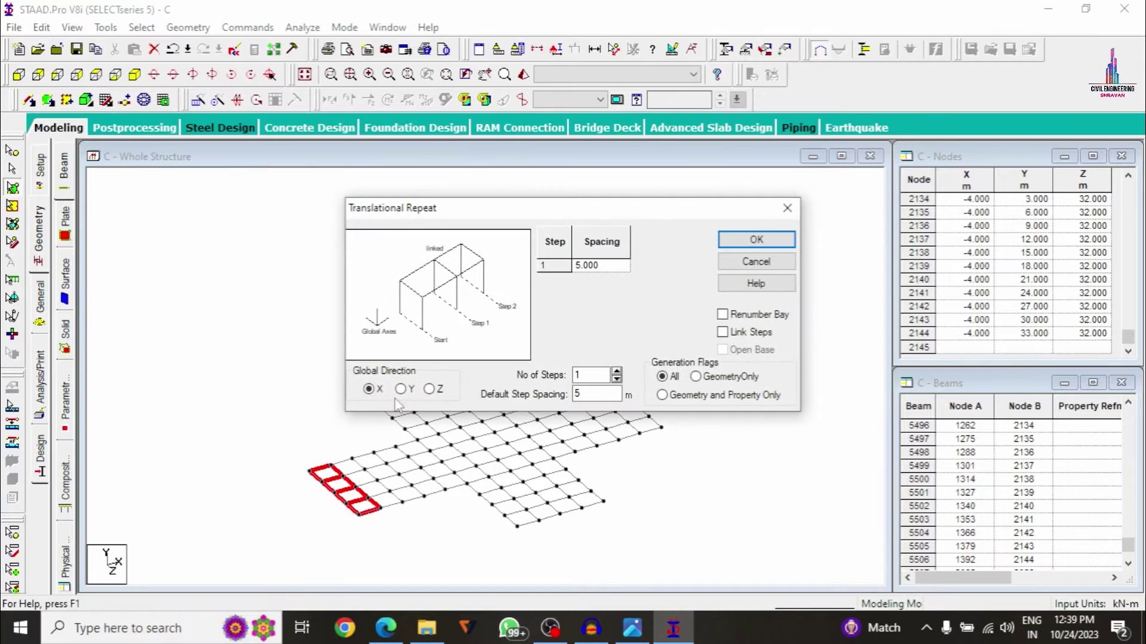
type("3")
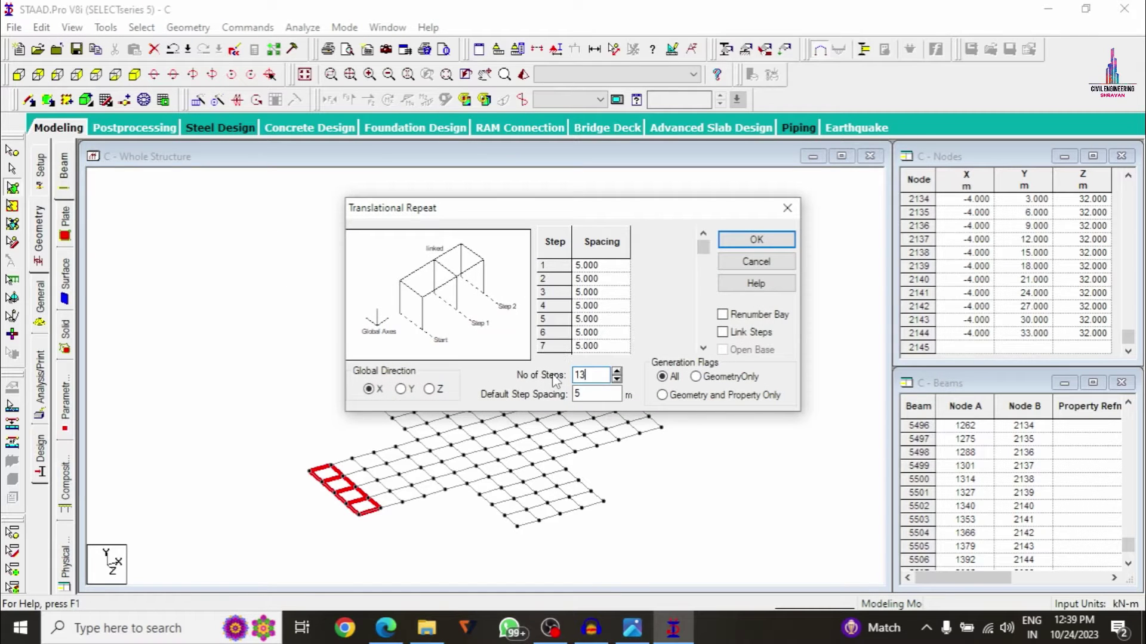
type("4")
left_click(756, 239)
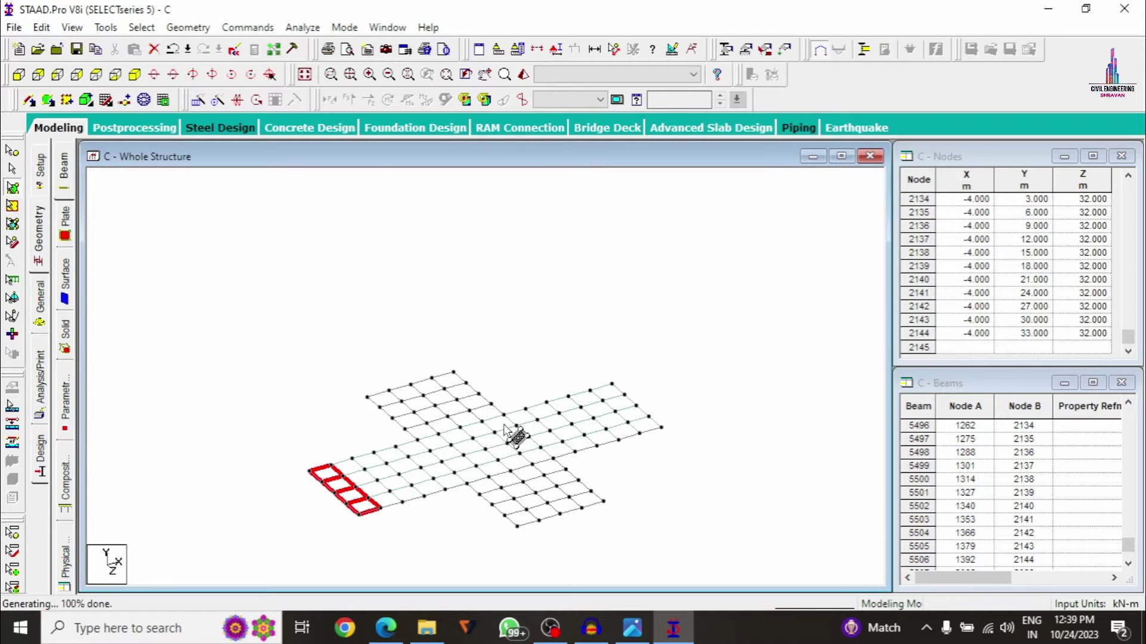
Repeat the four plates bordering the front arm of the plus 4 times in Z at 4 m spacing.
left_click(476, 474)
left_click(529, 471)
left_click(543, 464)
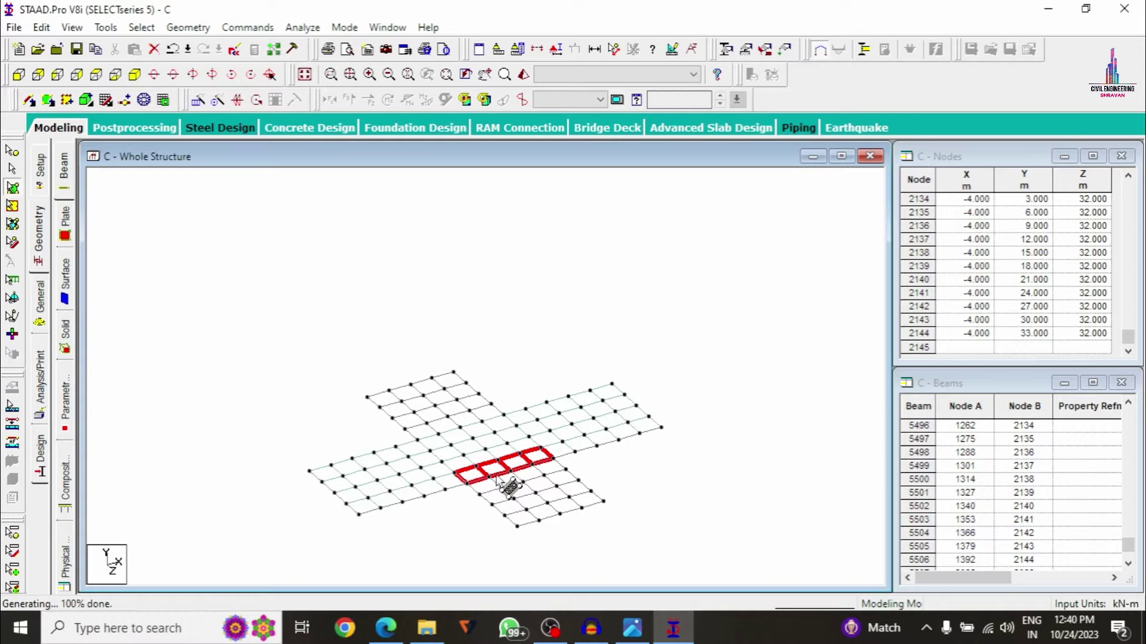
left_click(197, 102)
left_click(435, 392)
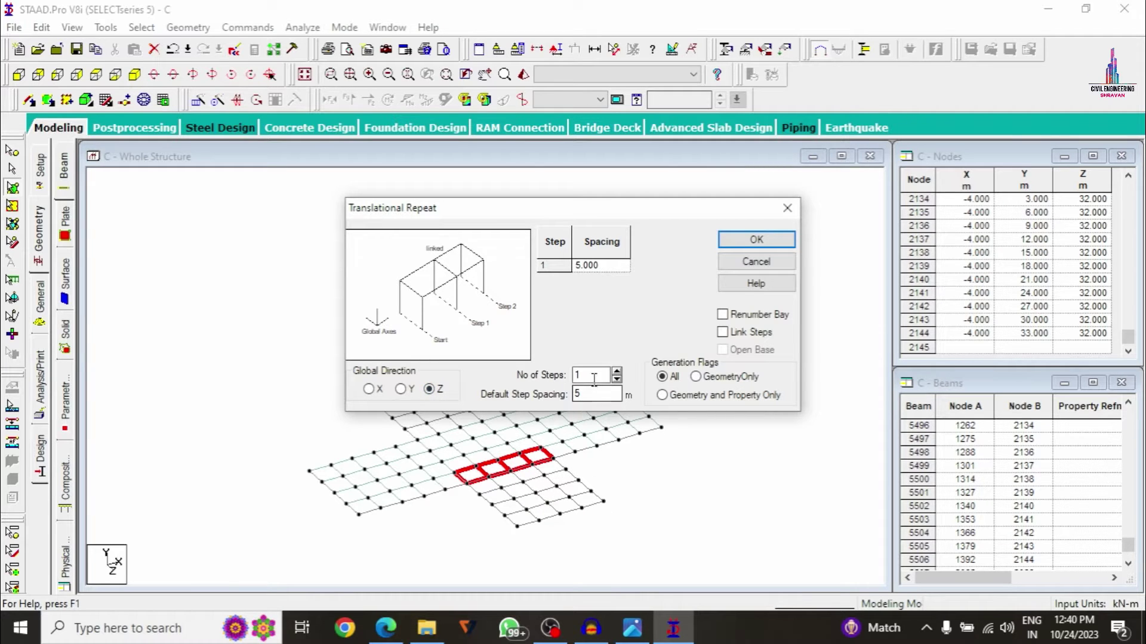
left_click_drag(594, 379, 550, 376)
type("4")
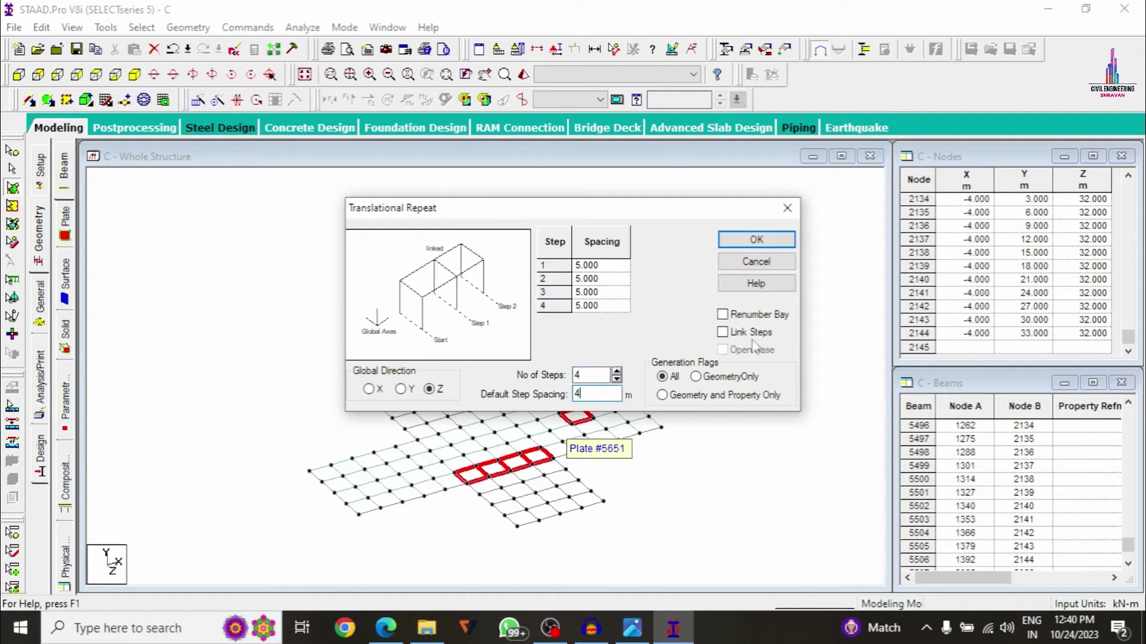
left_click(758, 240)
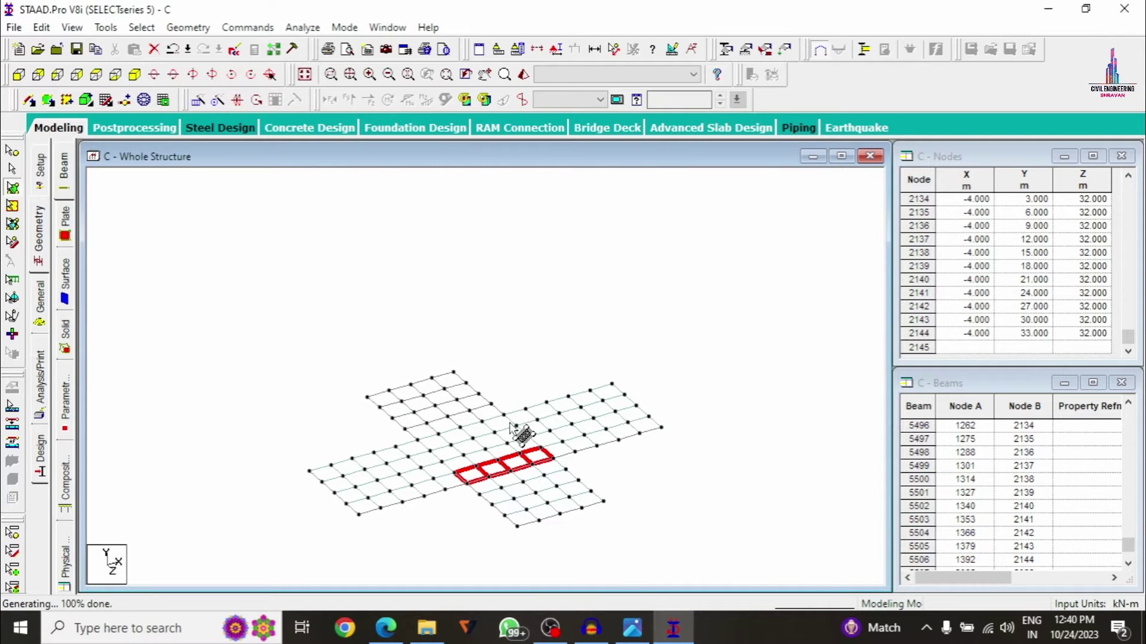
Repeat the four plates bordering the rear arm of the plus 4 times in Z at -4 m spacing.
left_click_drag(448, 455, 508, 423)
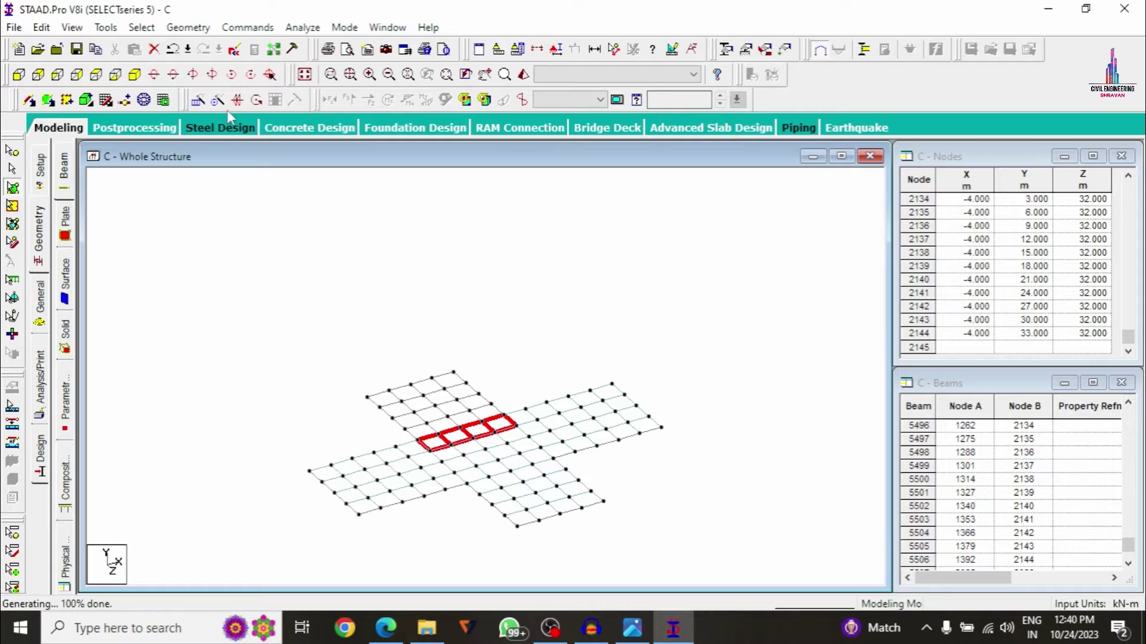
left_click(203, 101)
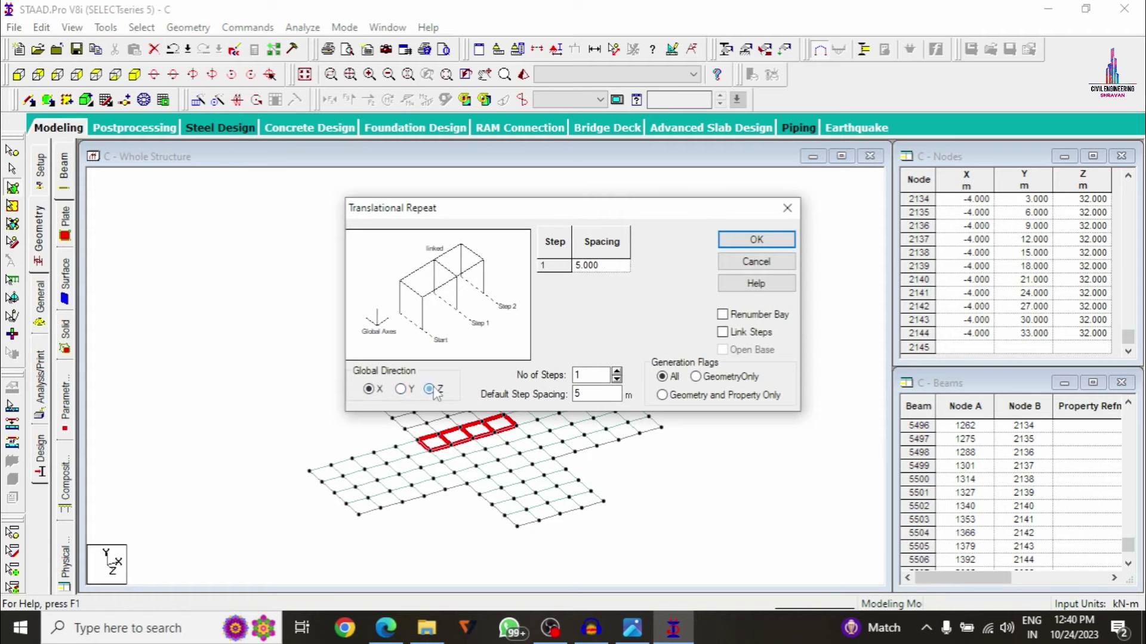
type("4")
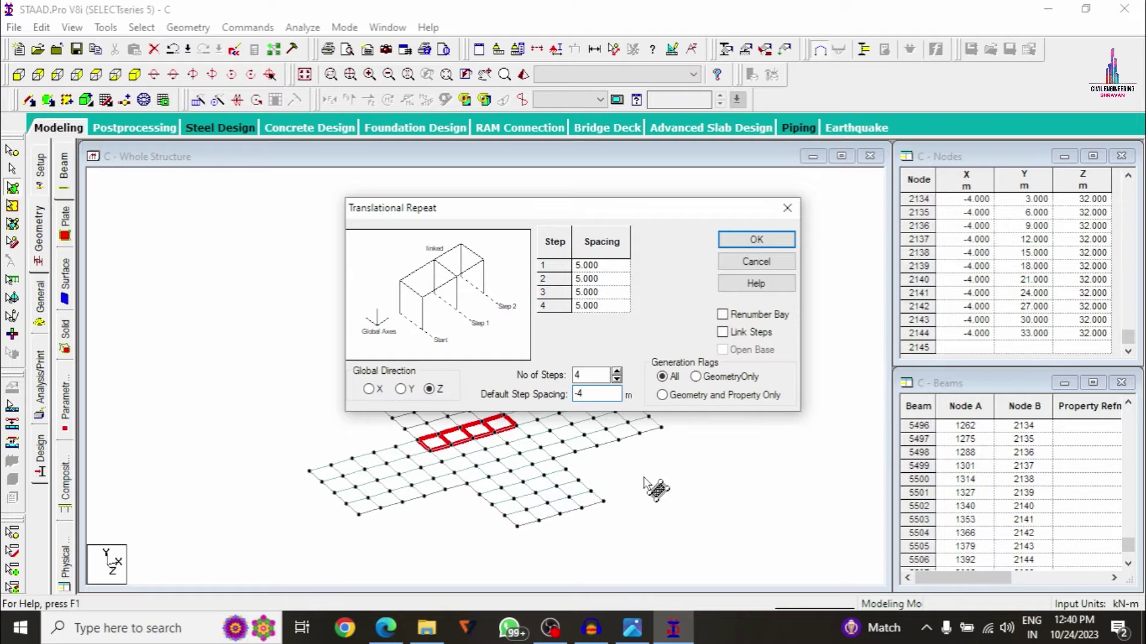
left_click_drag(456, 224, 509, 125)
Show the whole structure and repeat all the first-floor plates 10 times in Y at 3 m spacing.
left_click(806, 140)
left_click_drag(292, 313, 710, 552)
key("Delete")
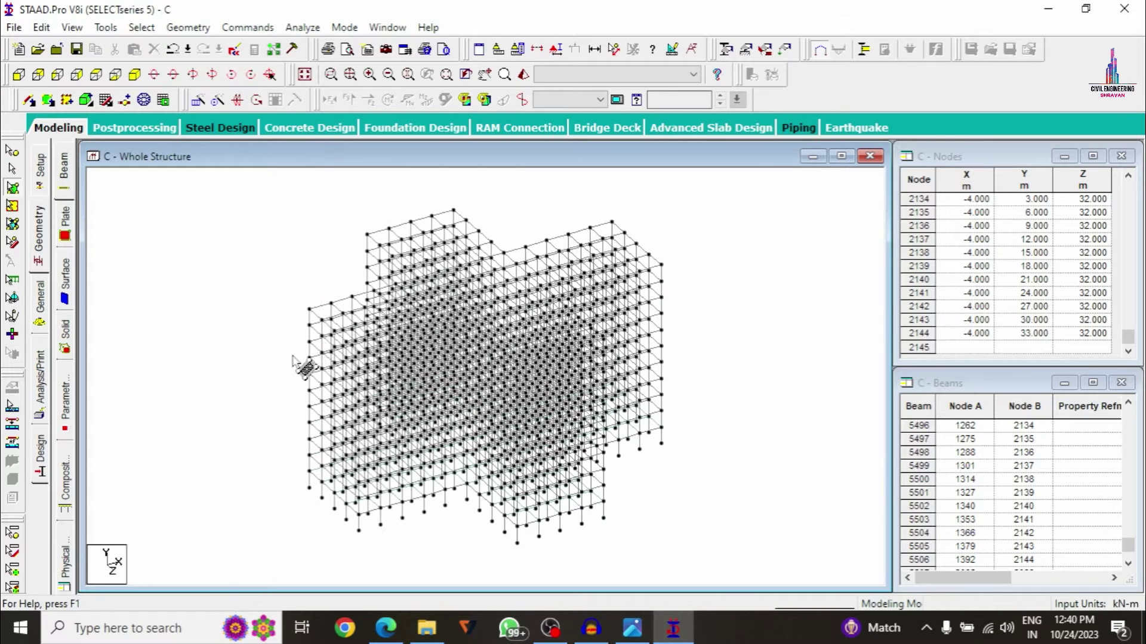
left_click_drag(713, 545, 759, 575)
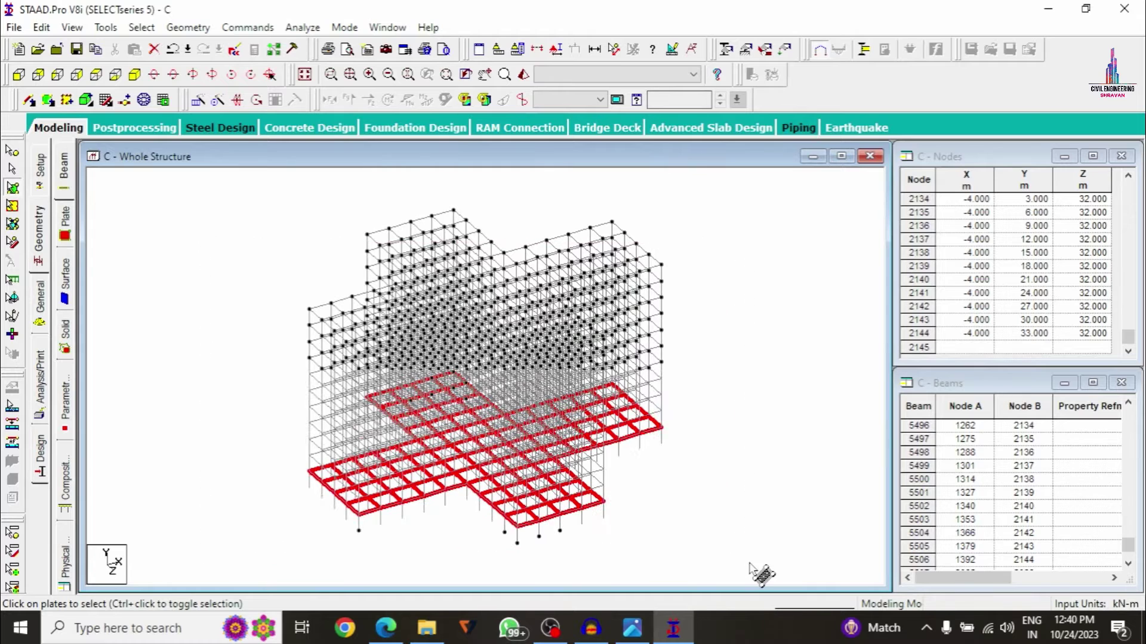
left_click(198, 99)
left_click(773, 192)
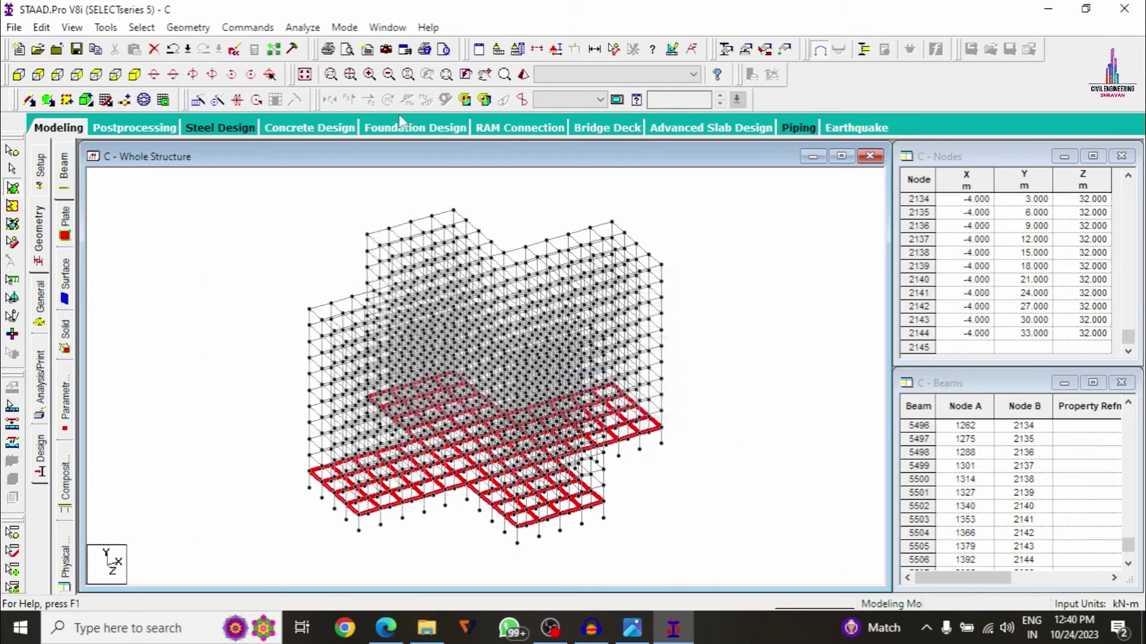
left_click(197, 99)
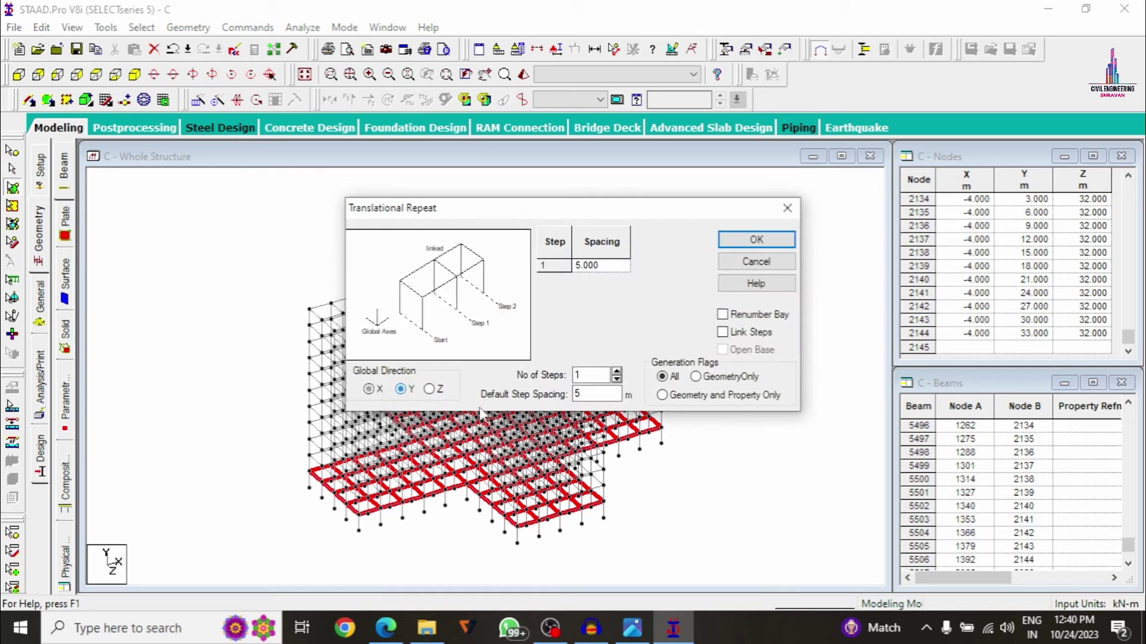
type("0")
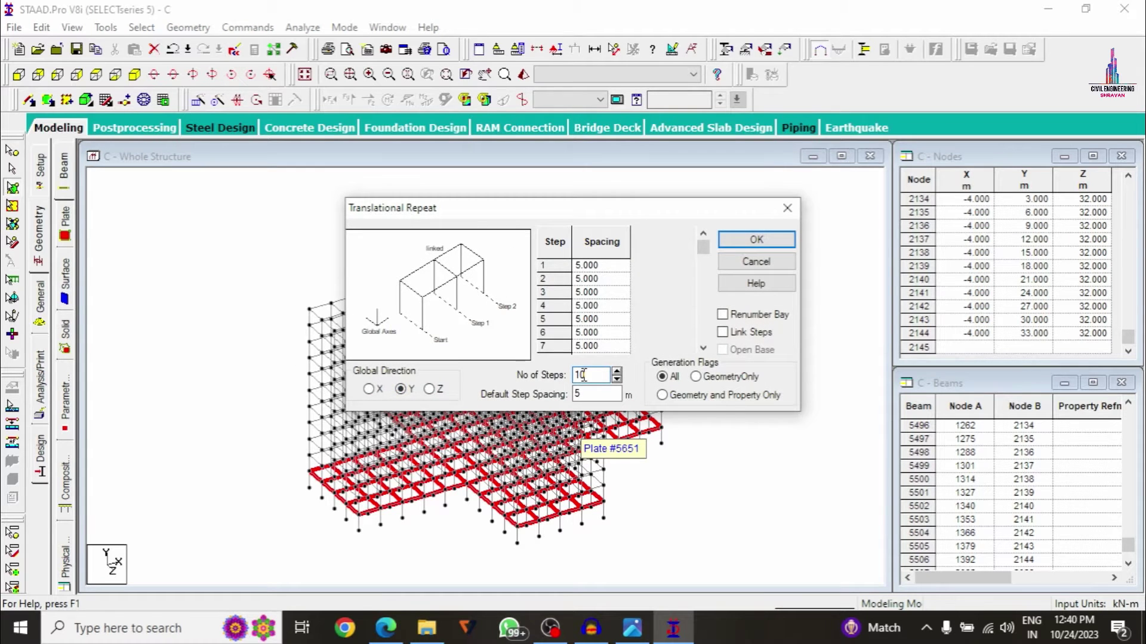
type("3")
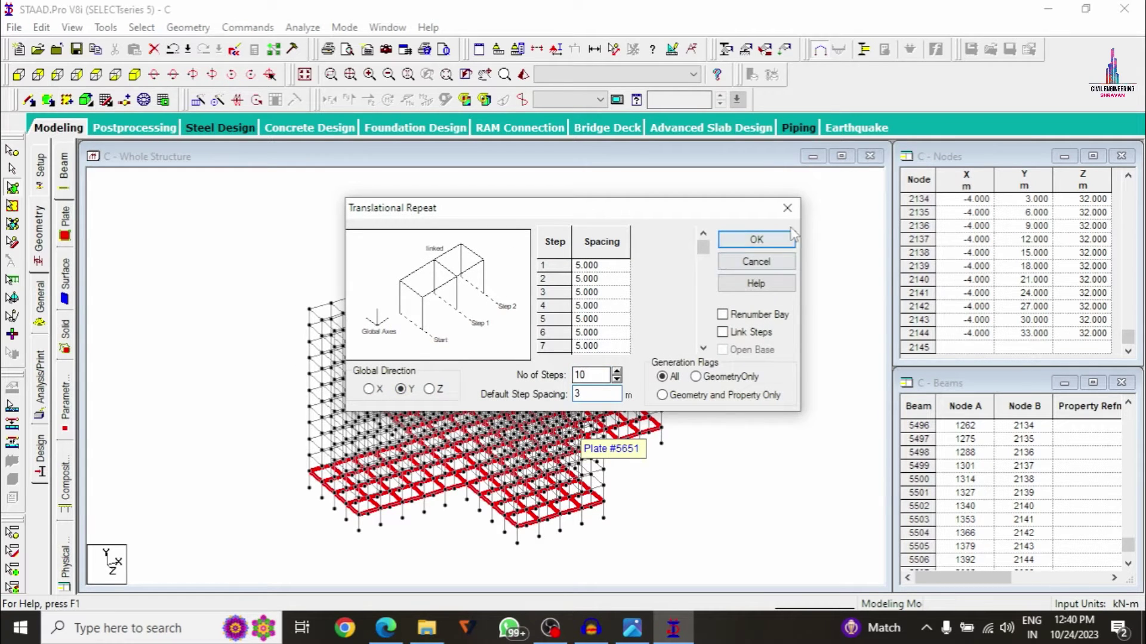
left_click(766, 241)
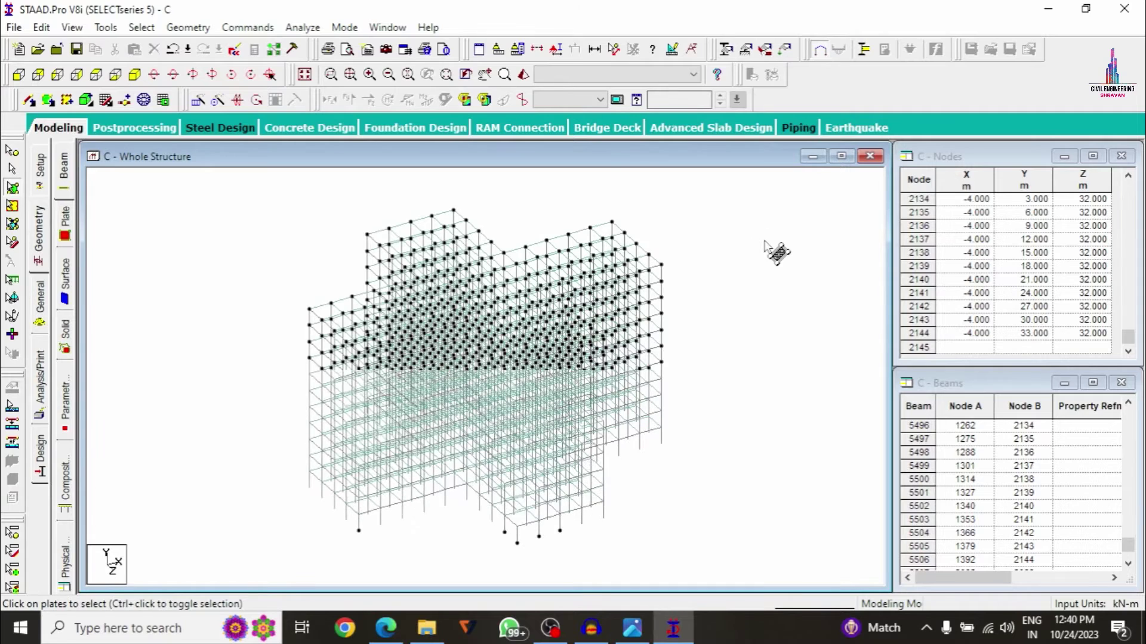
right_click(761, 229)
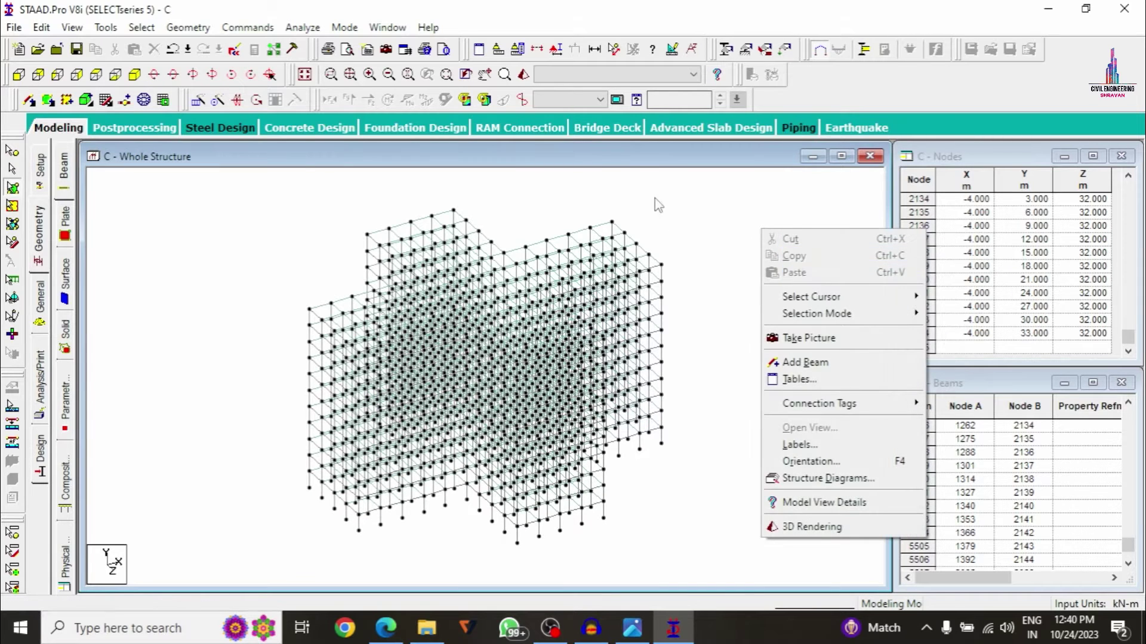
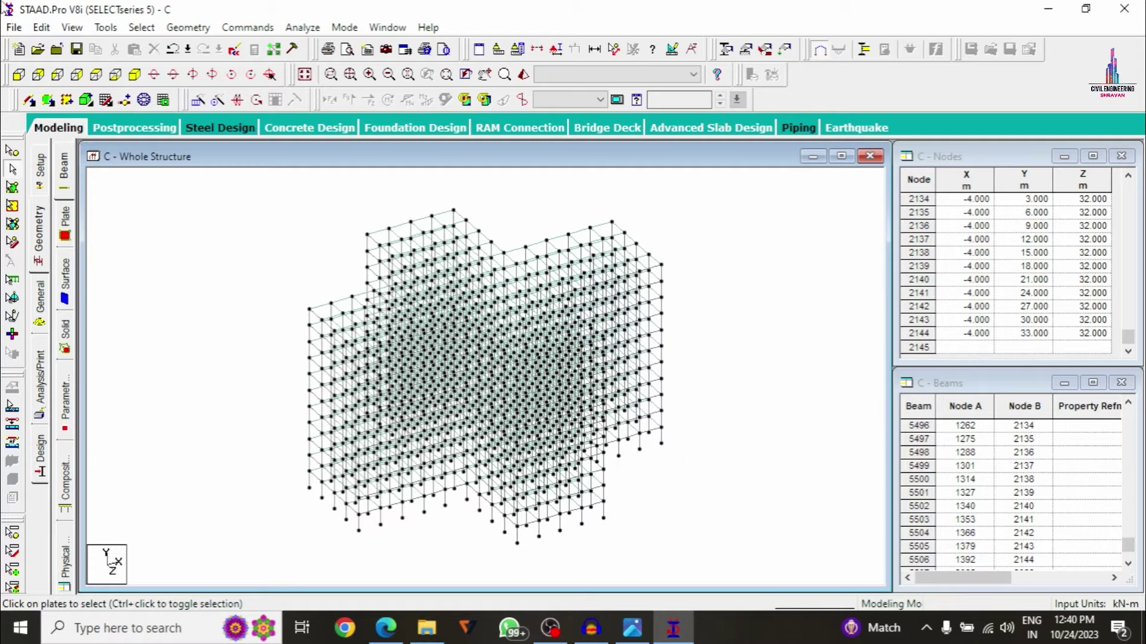
Define a rectangular concrete section with YD 0.8 m and ZD 0.8 m.
left_click(39, 298)
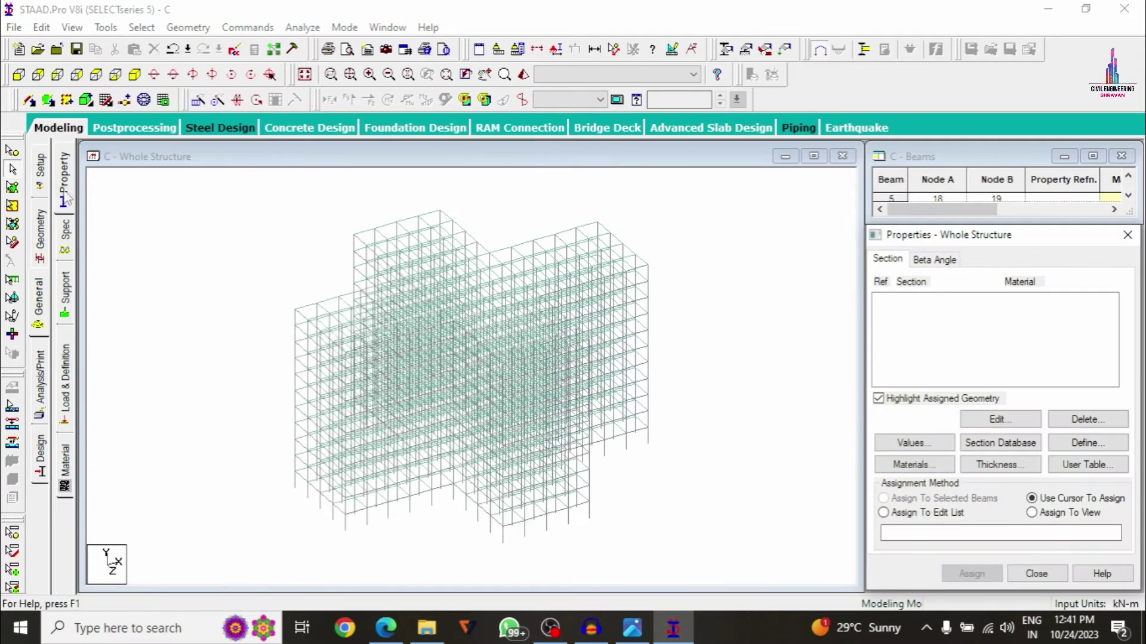
left_click(1080, 448)
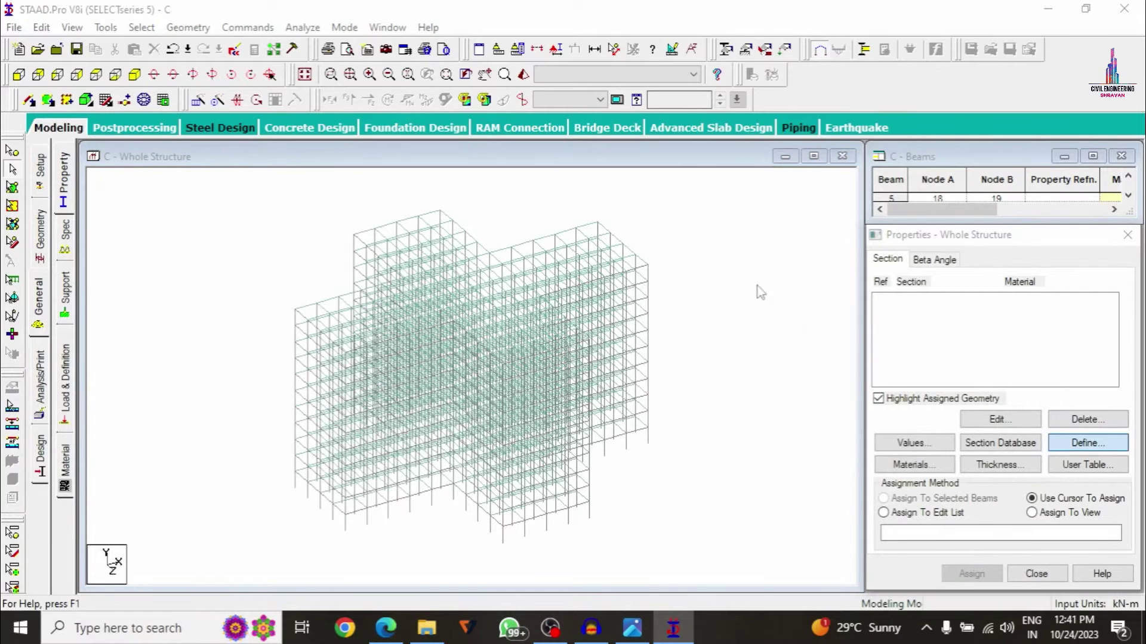
left_click(328, 180)
left_click(643, 256)
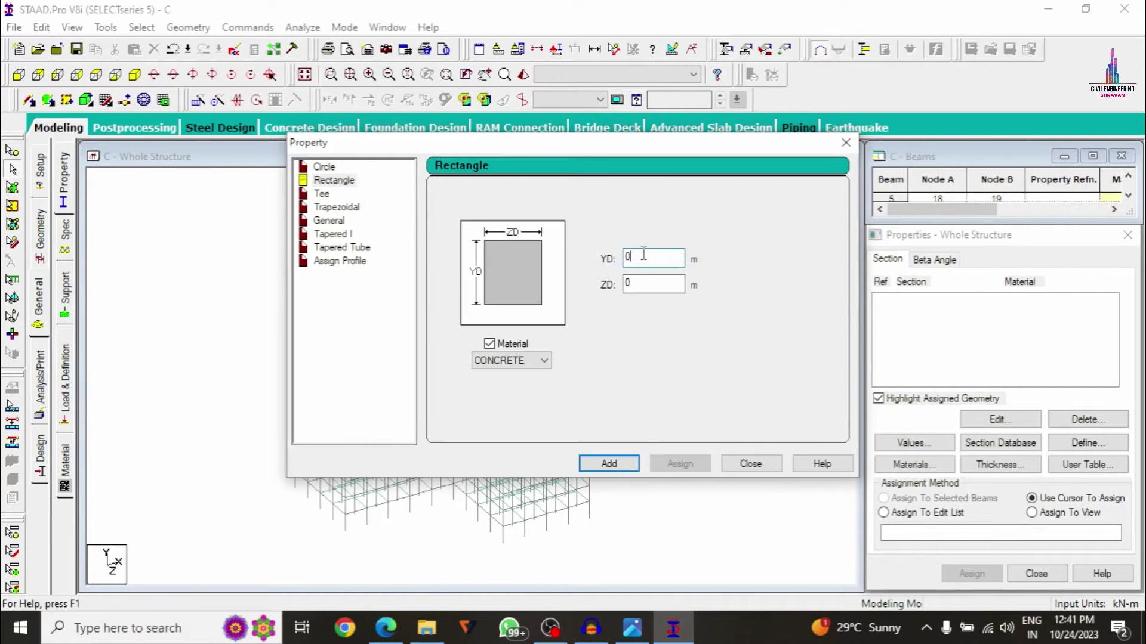
type(".")
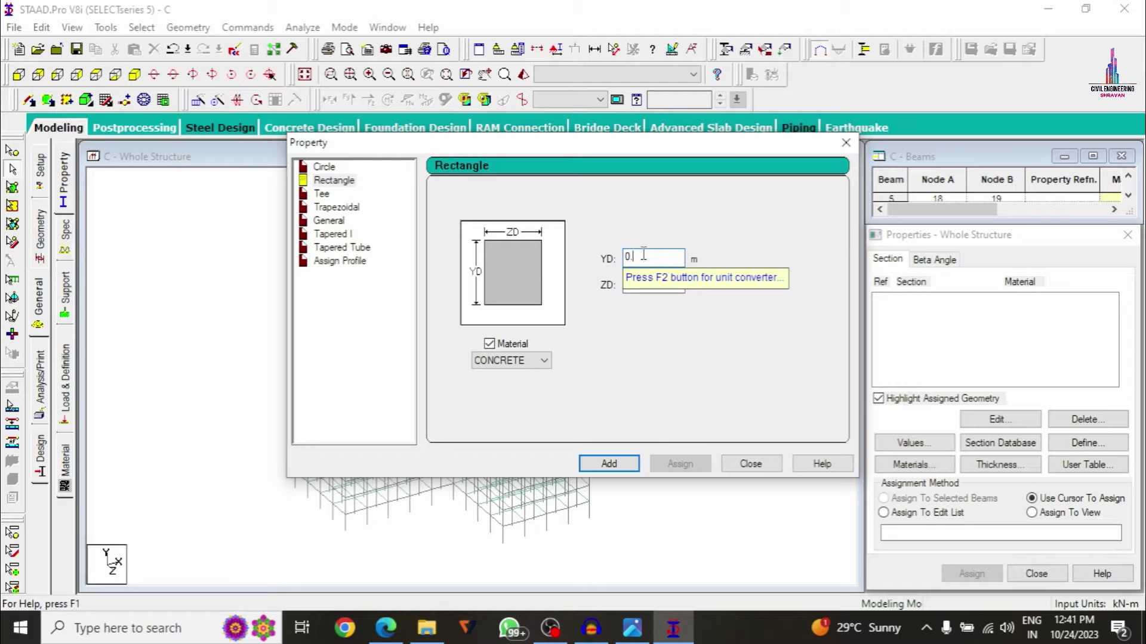
type("8")
key("Tab")
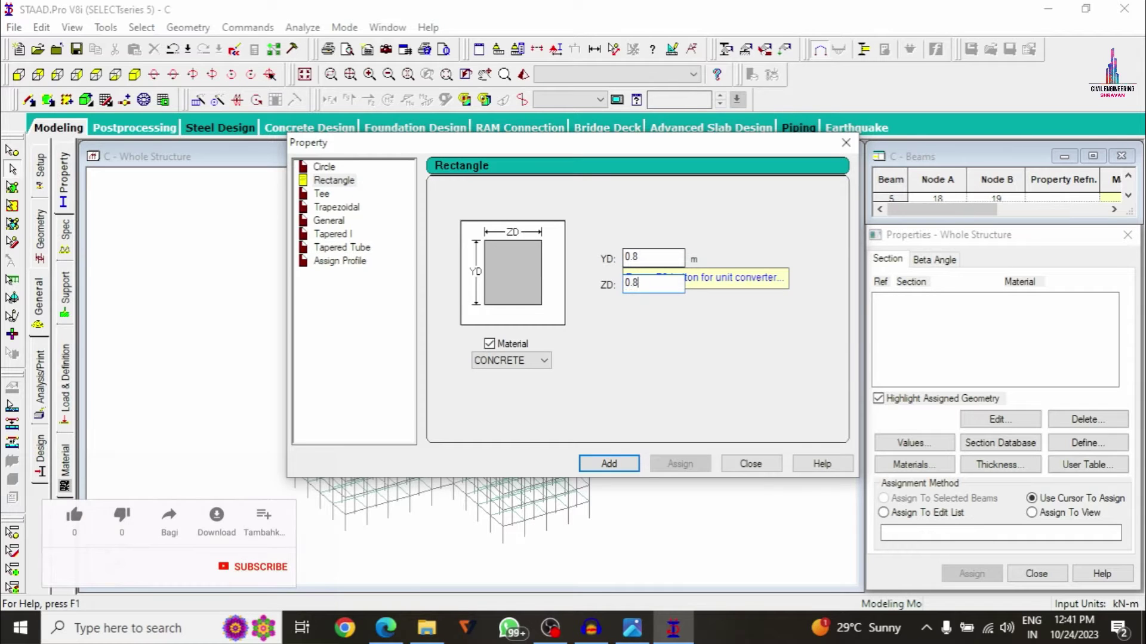
left_click(608, 464)
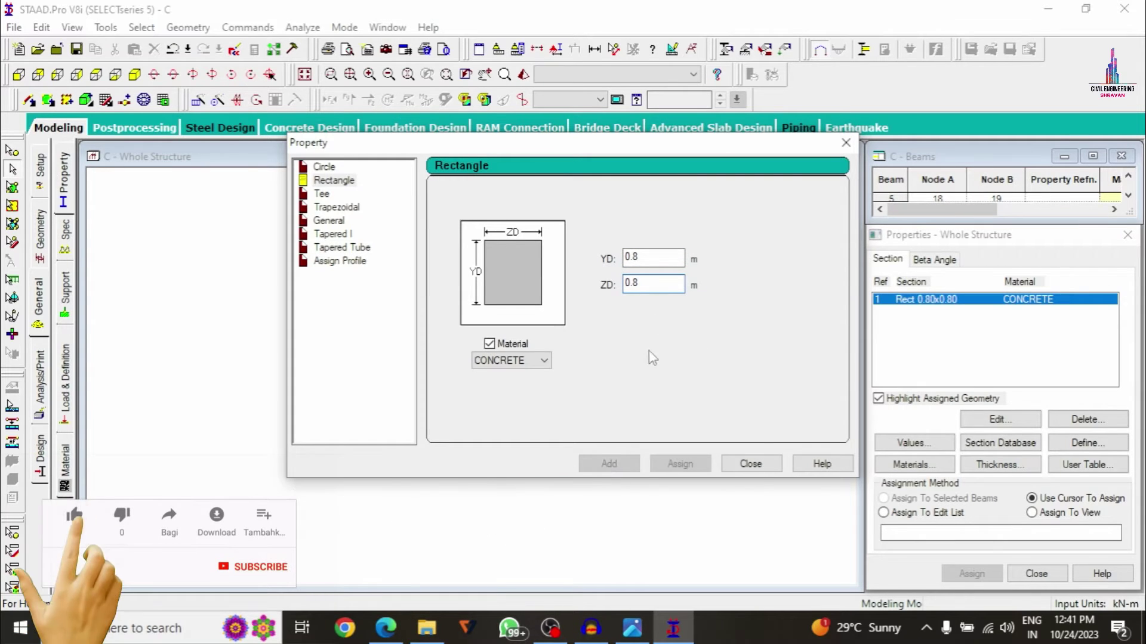
Add a second rectangular concrete section with YD 0.8 m and ZD 0.5 m and finish defining sections.
left_click(661, 257)
key("BackSpace")
type("4")
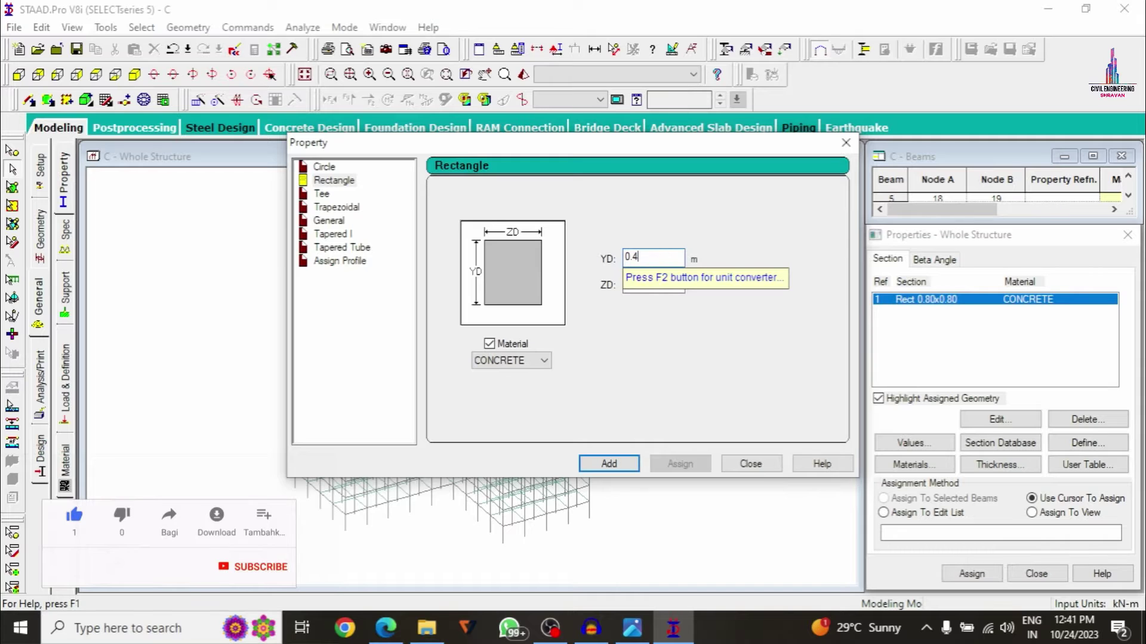
key("Tab")
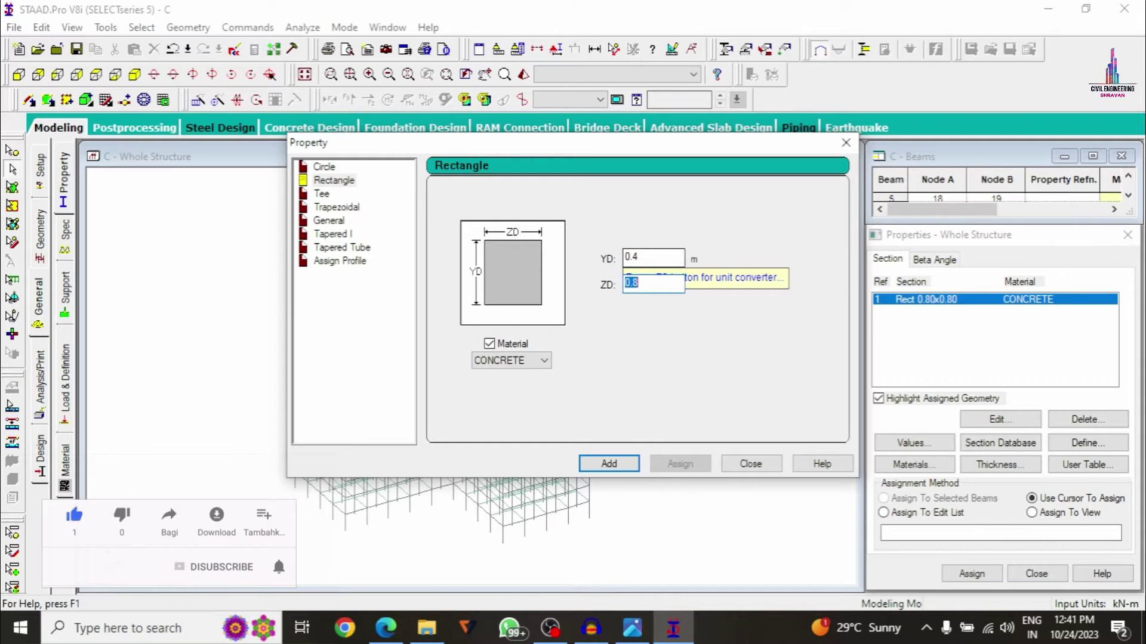
left_click(673, 262)
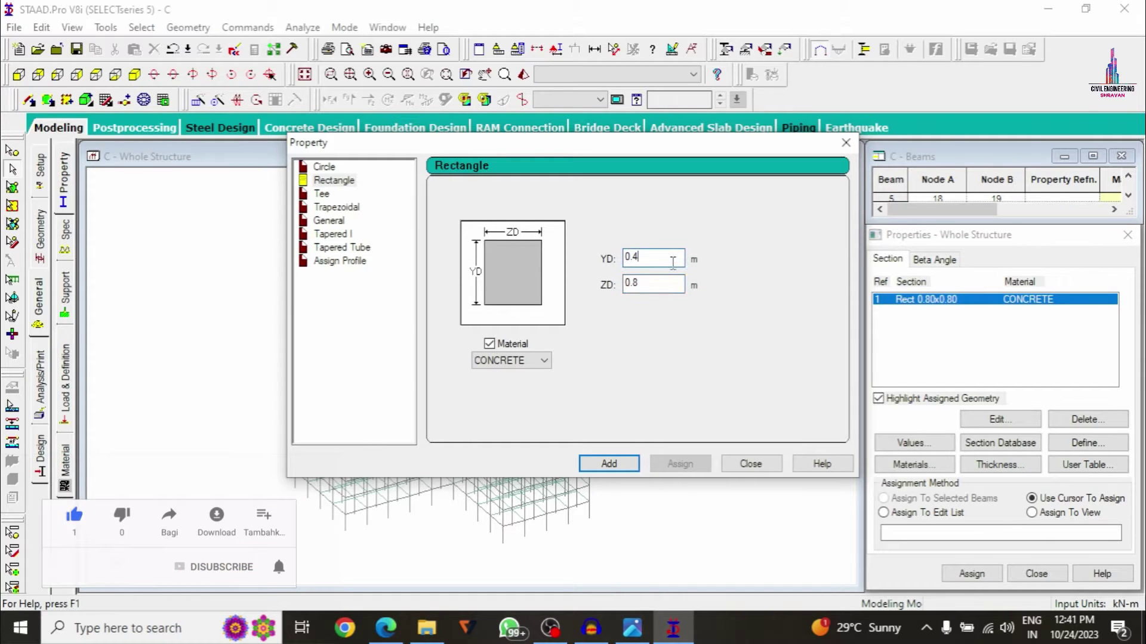
key("BackSpace")
type("8")
key("Tab")
type("0.8")
left_click(606, 464)
left_click(751, 464)
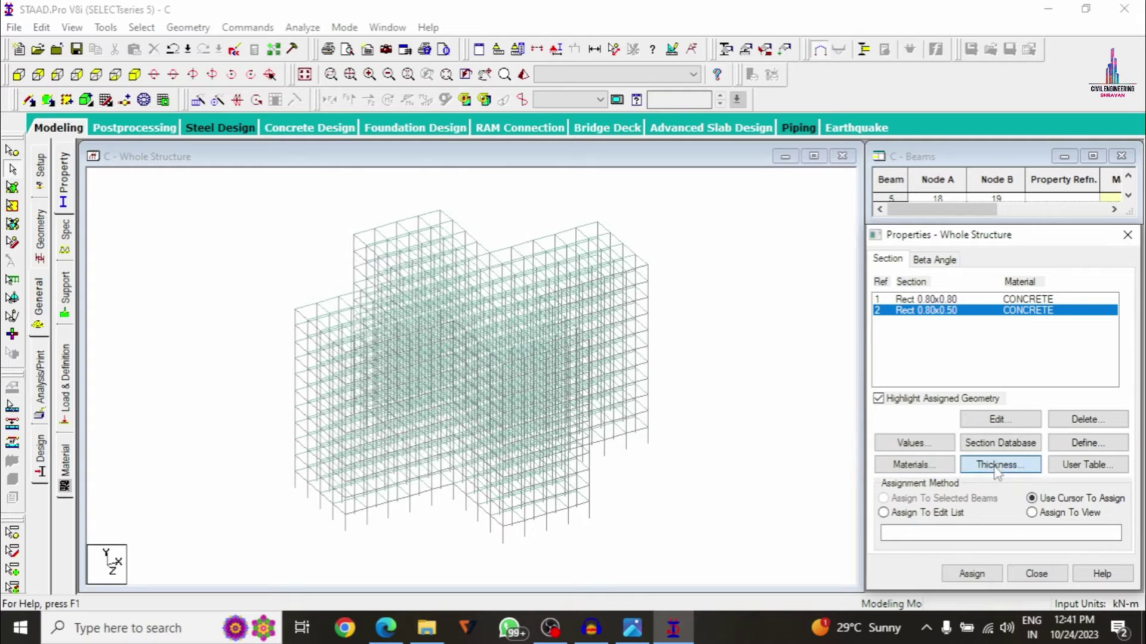
Define a concrete plate element thickness of 0.15 m at all four nodes.
left_click(978, 465)
type("15")
key("Return")
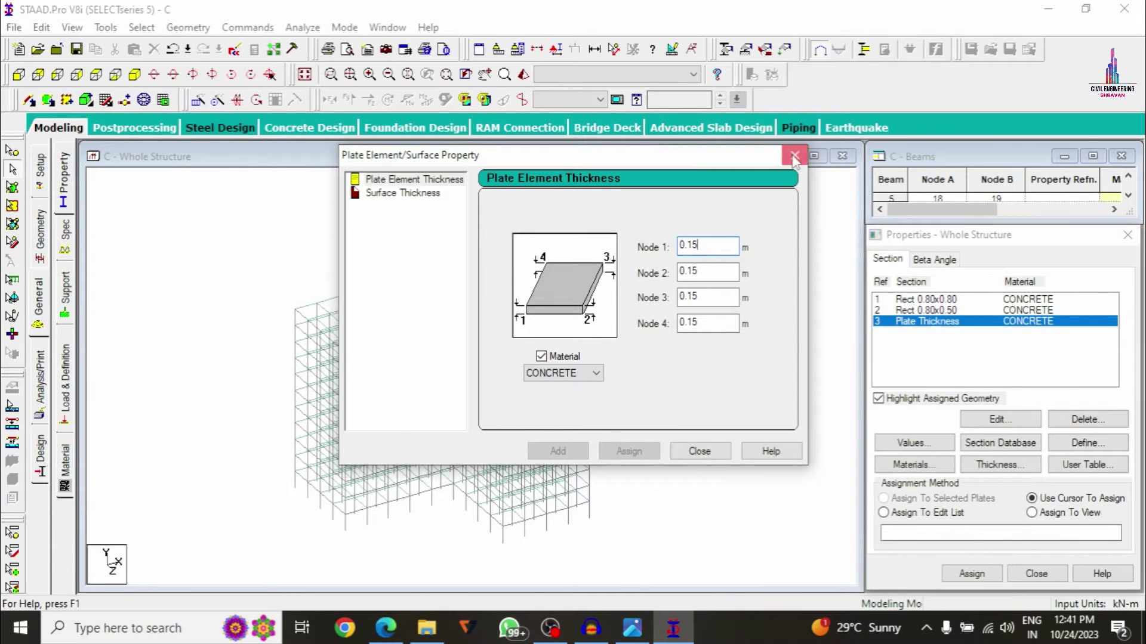
left_click(794, 157)
Assign the Rect 0.80x0.80 section to all columns by selecting the beams parallel to Y, and clear the selection.
left_click(919, 300)
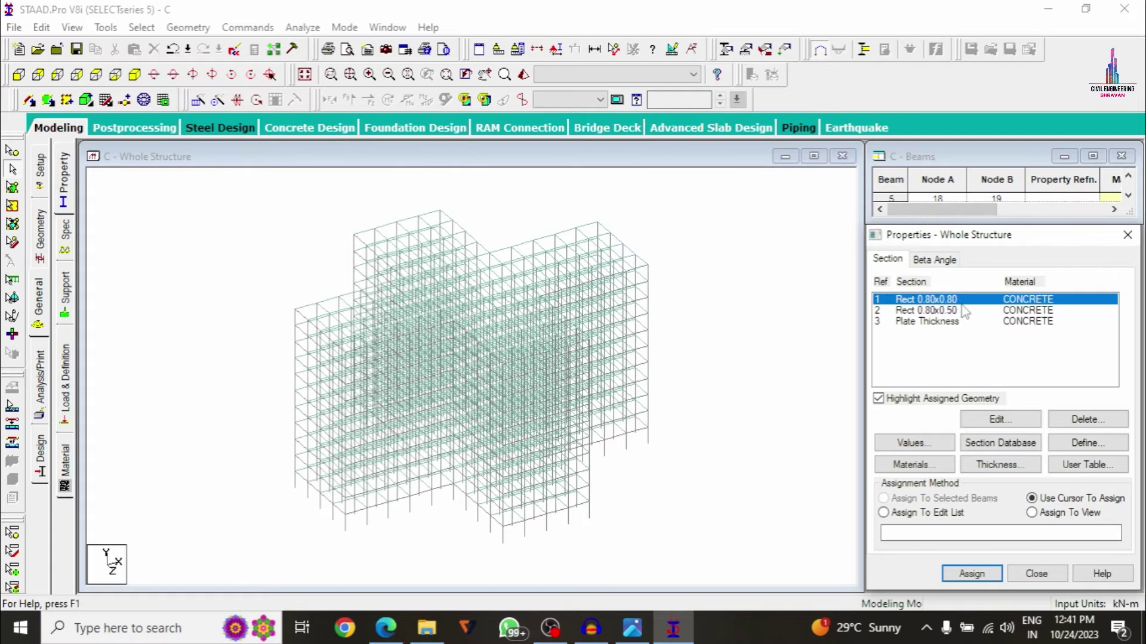
left_click(141, 28)
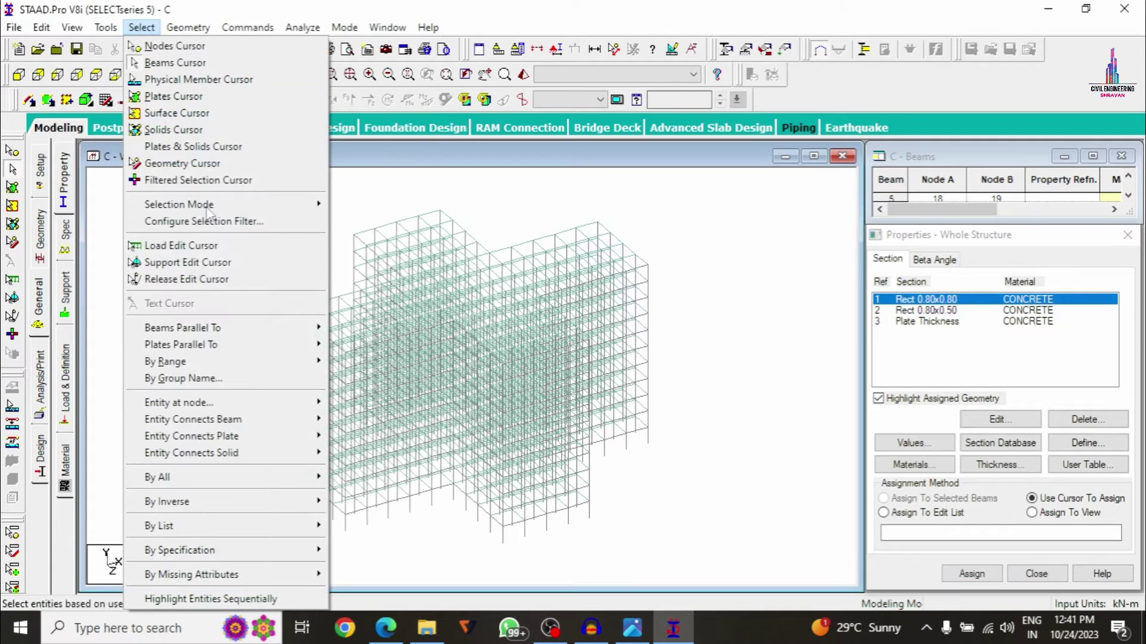
mouse_move(286, 327)
left_click(348, 345)
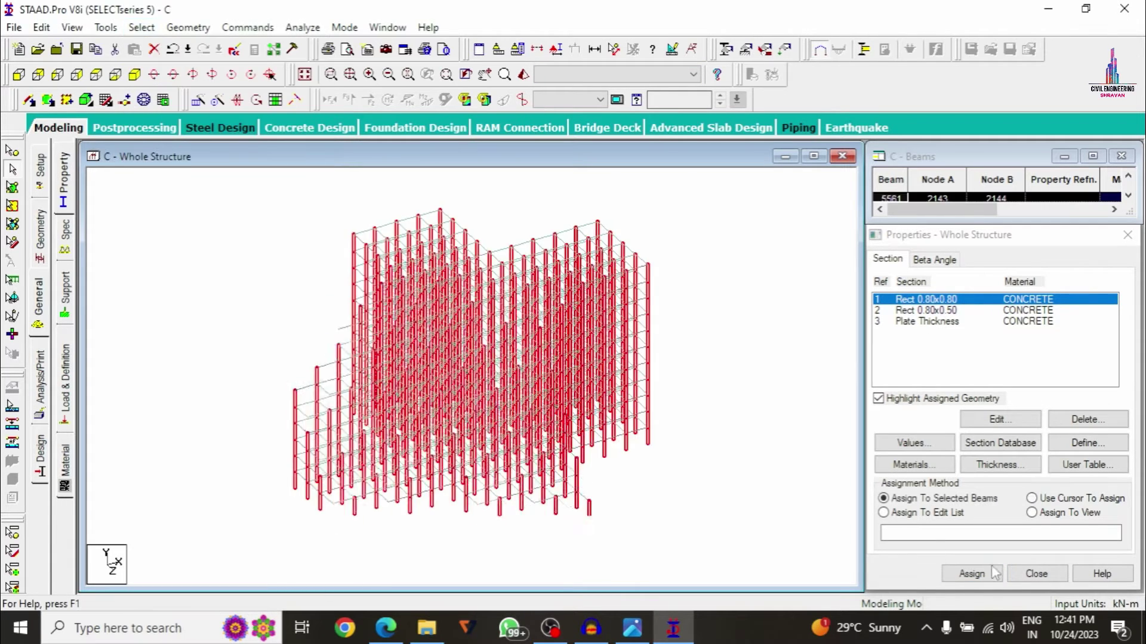
left_click(971, 574)
left_click(1017, 454)
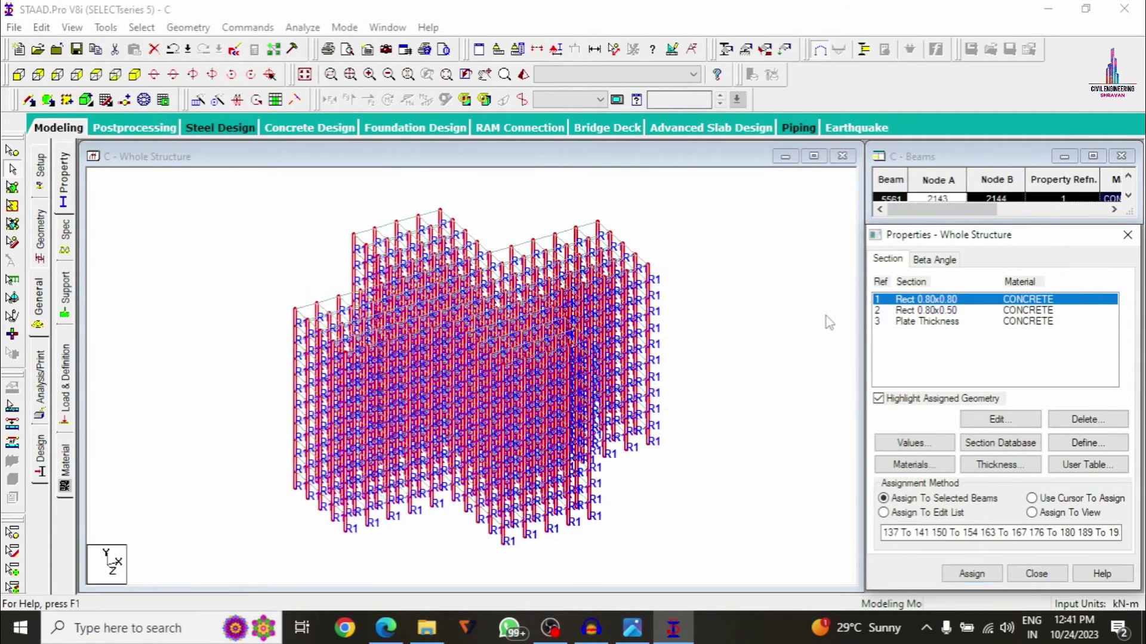
left_click(826, 316)
Assign the Rect 0.80x0.50 section to all horizontal beams by selecting those parallel to X and Z.
left_click(909, 311)
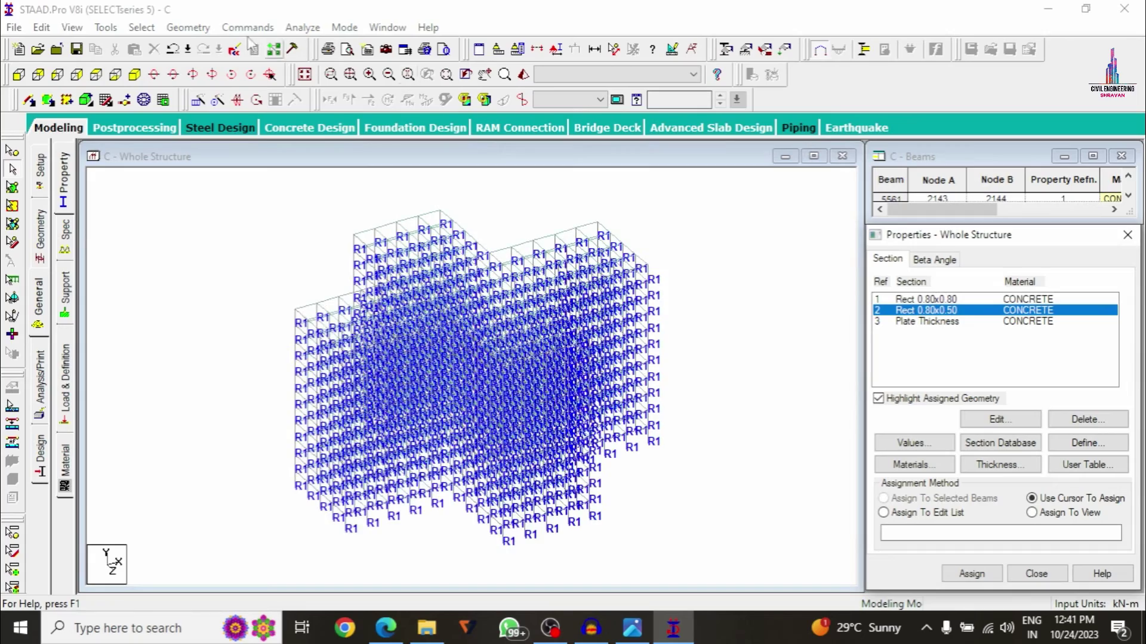
left_click(142, 27)
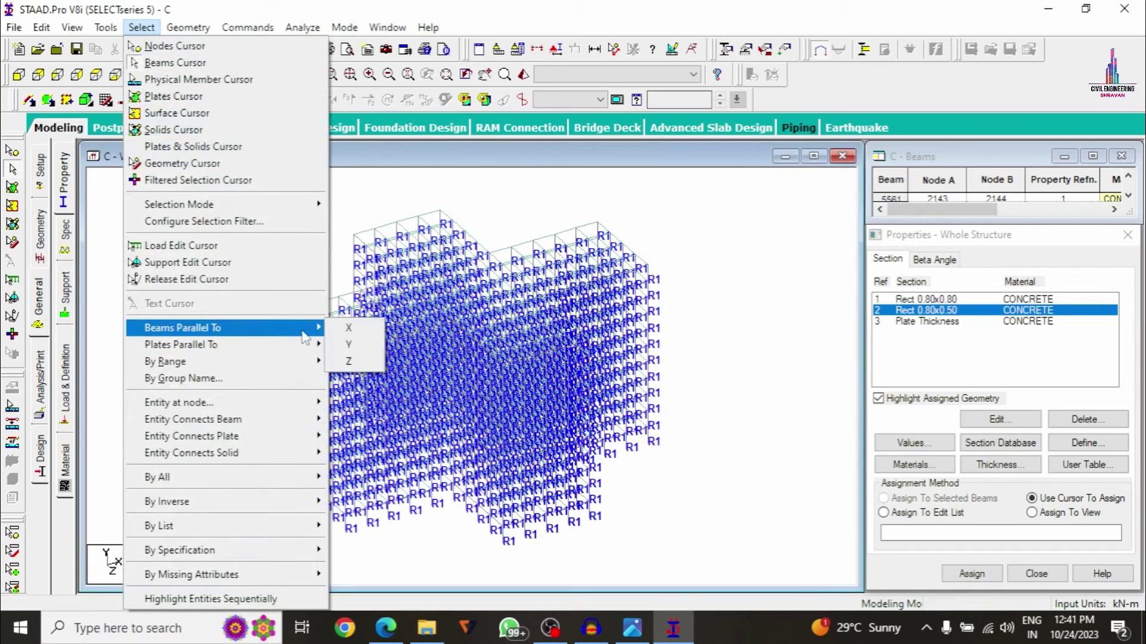
left_click(329, 328)
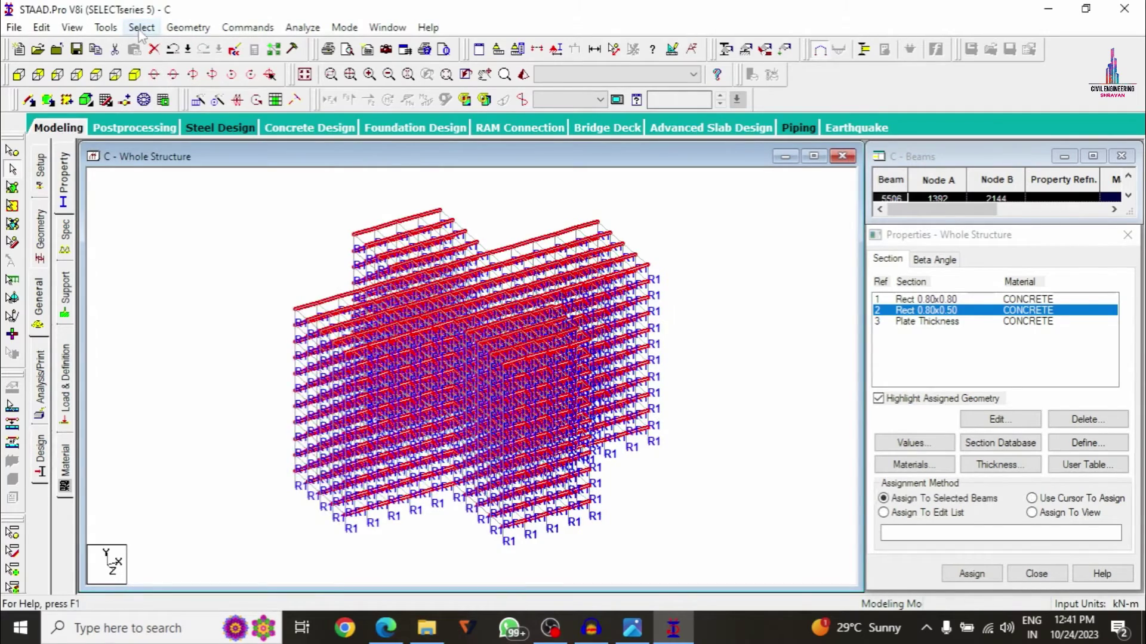
left_click(142, 28)
mouse_move(301, 328)
left_click(346, 346)
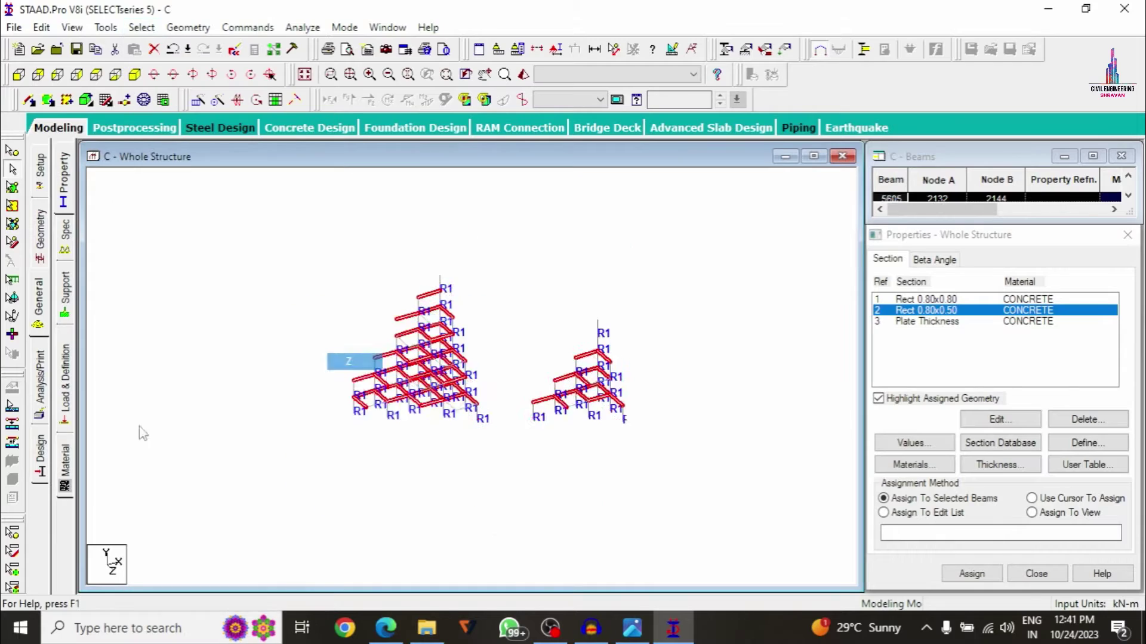
left_click(972, 573)
left_click(1027, 453)
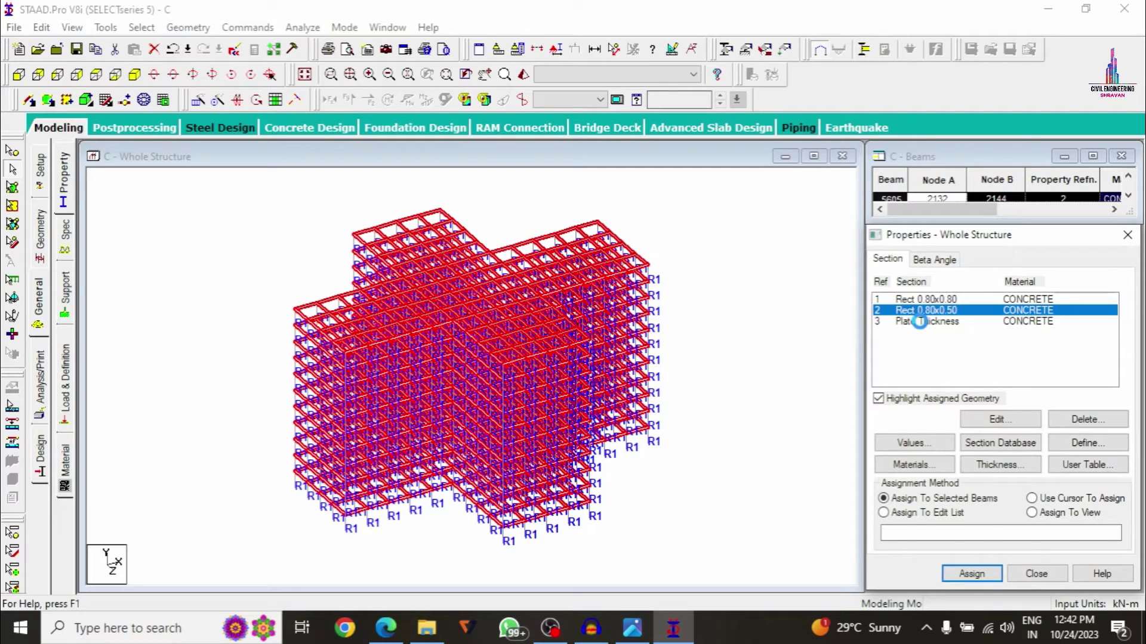
Assign the plate thickness property to all plates in the view.
left_click(922, 322)
left_click(1053, 515)
left_click(971, 574)
left_click(1017, 452)
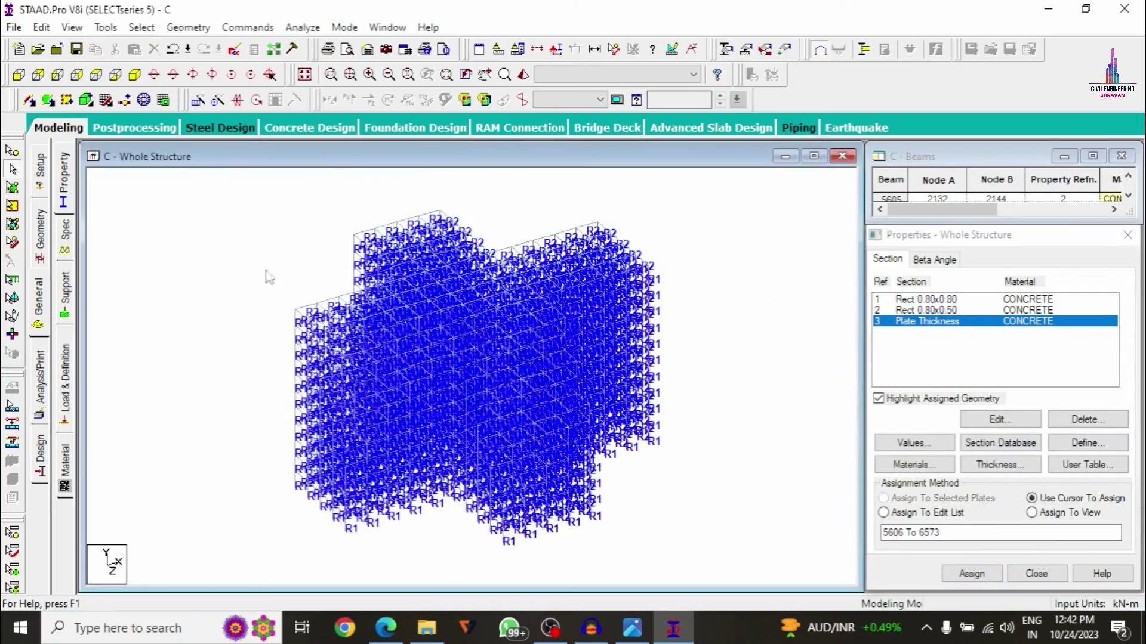
Inspect the building's columns, beams and floor plates in an enlarged 3D rendering from the side and above, and return to the model.
left_click(69, 128)
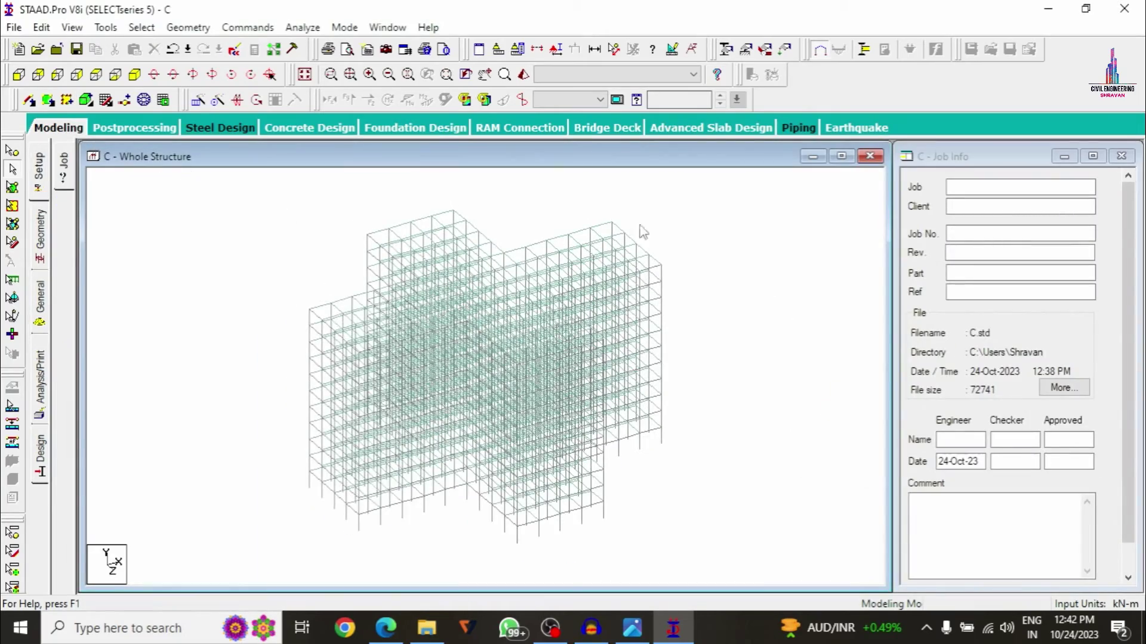
left_click(523, 74)
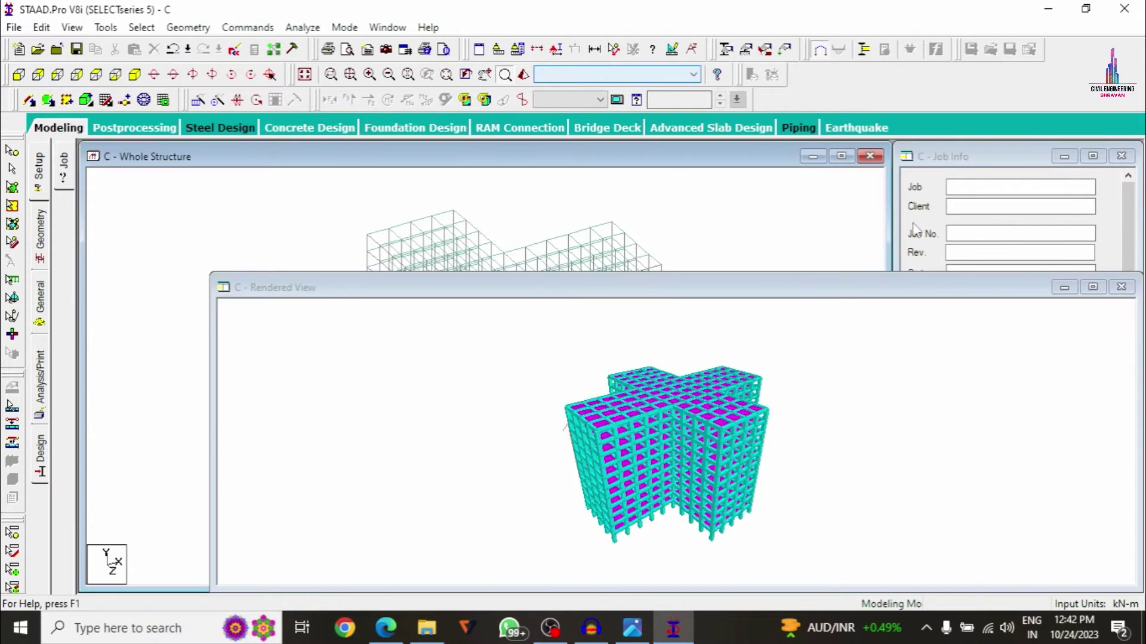
left_click(1093, 287)
left_click_drag(722, 409, 631, 330)
scroll(631, 329, "up", 5)
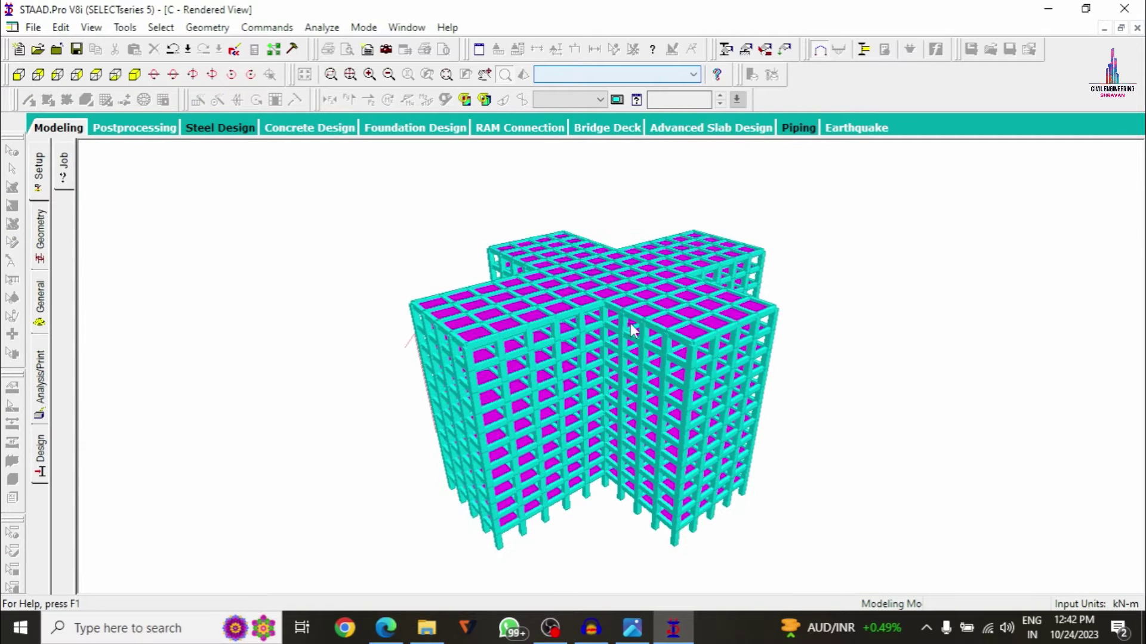
scroll(635, 330, "up", 2)
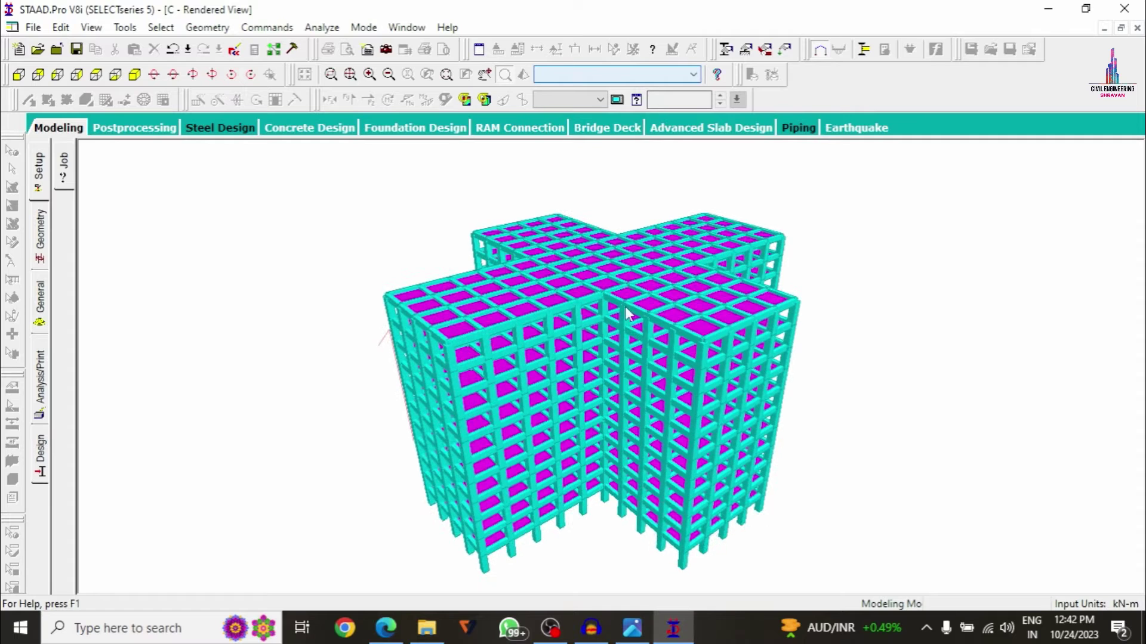
left_click_drag(634, 299, 570, 418)
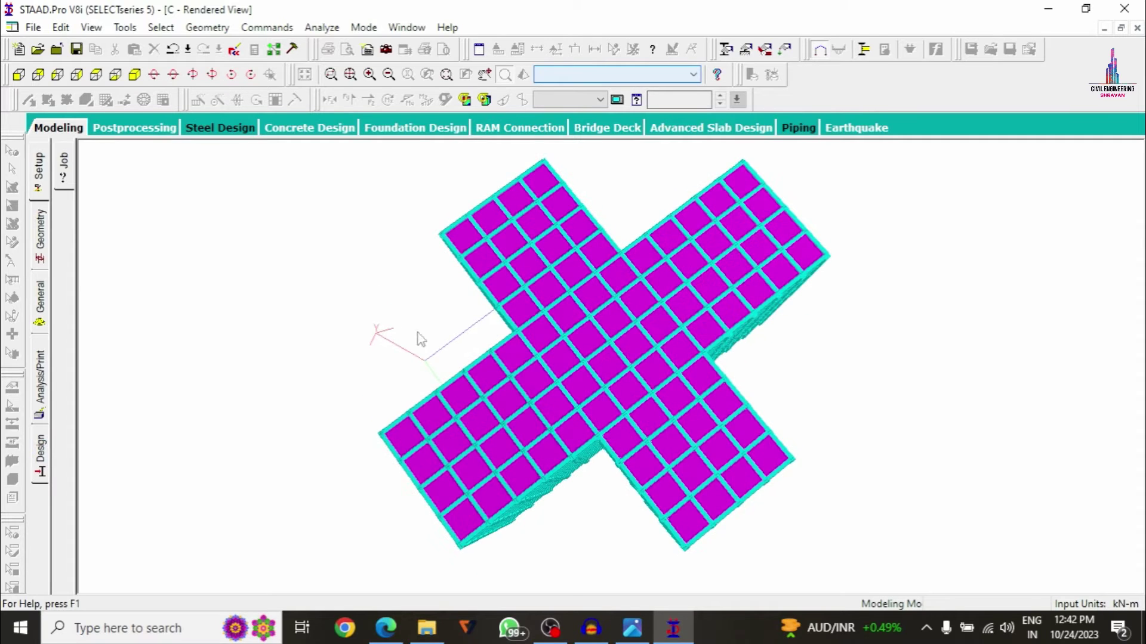
left_click(71, 130)
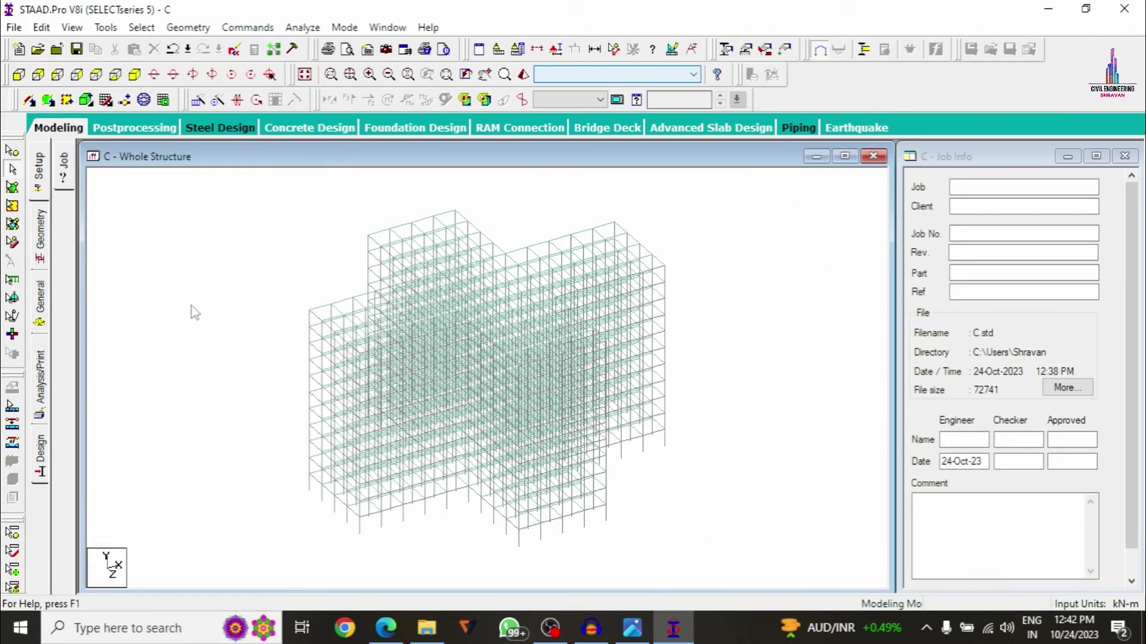
Create a fixed support for the structure.
left_click(47, 315)
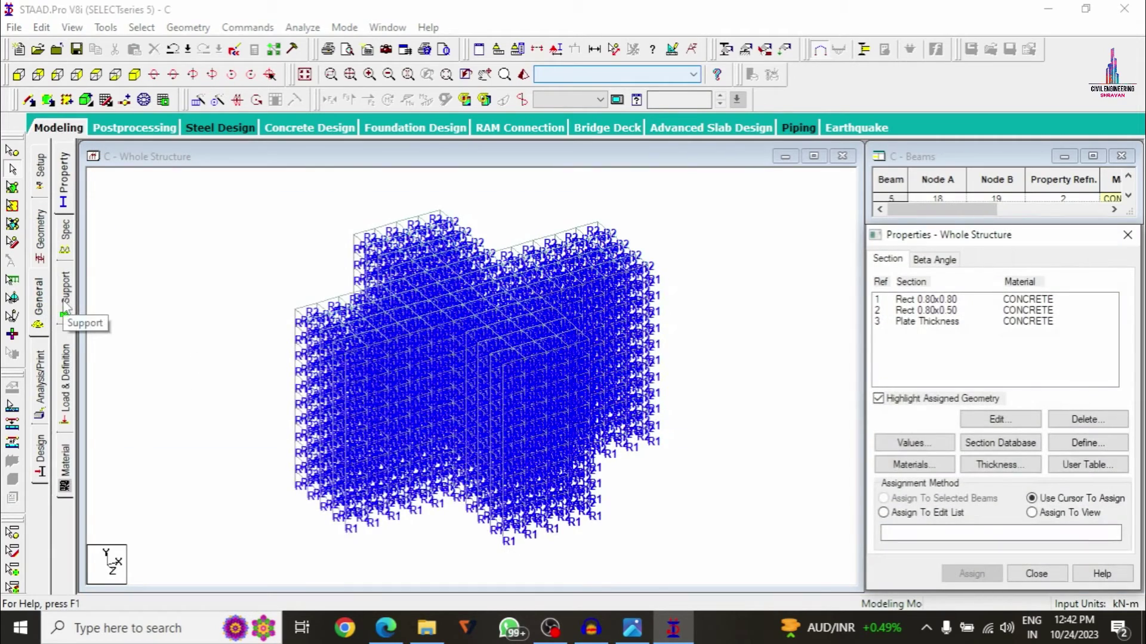
left_click(65, 307)
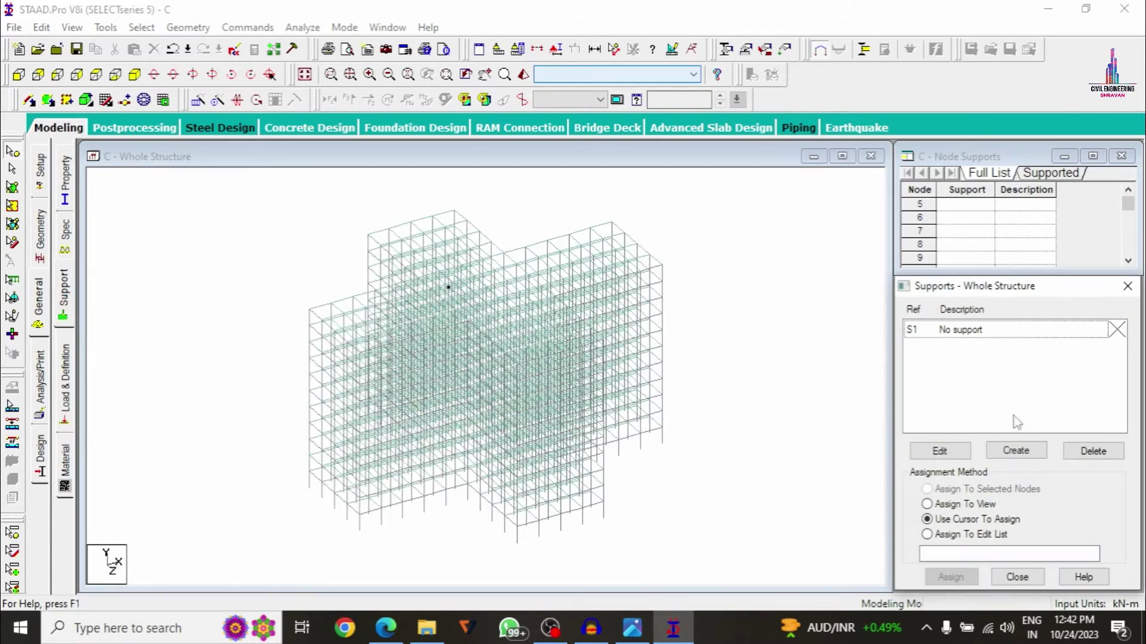
left_click(1015, 451)
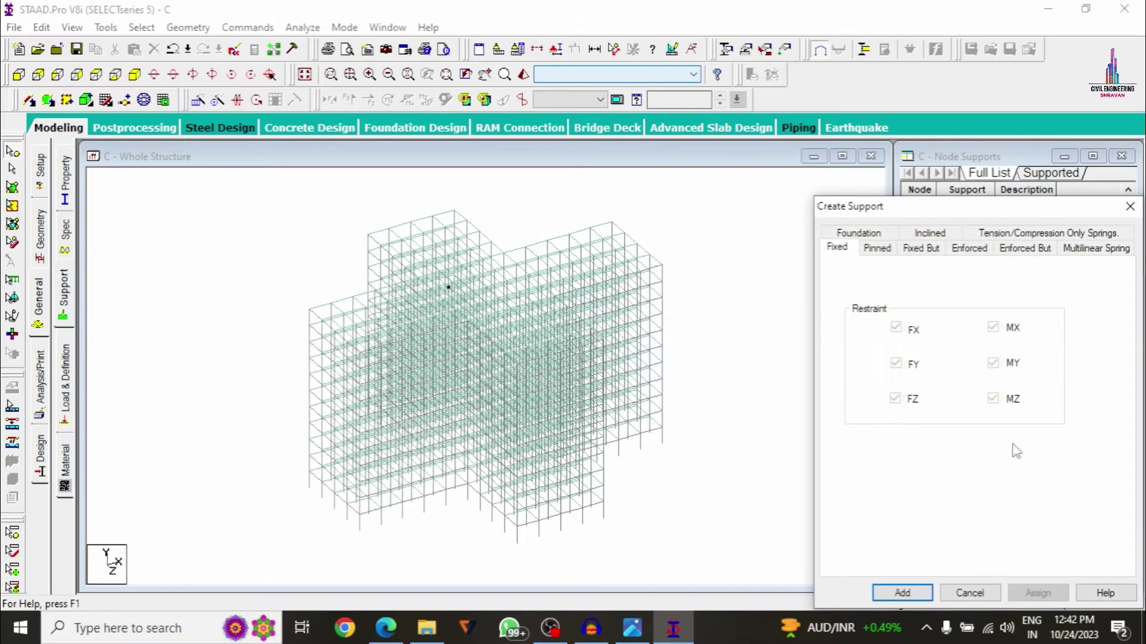
left_click(902, 593)
Assign the fixed support, Support 2, to all the base nodes selected in the front view.
left_click(922, 349)
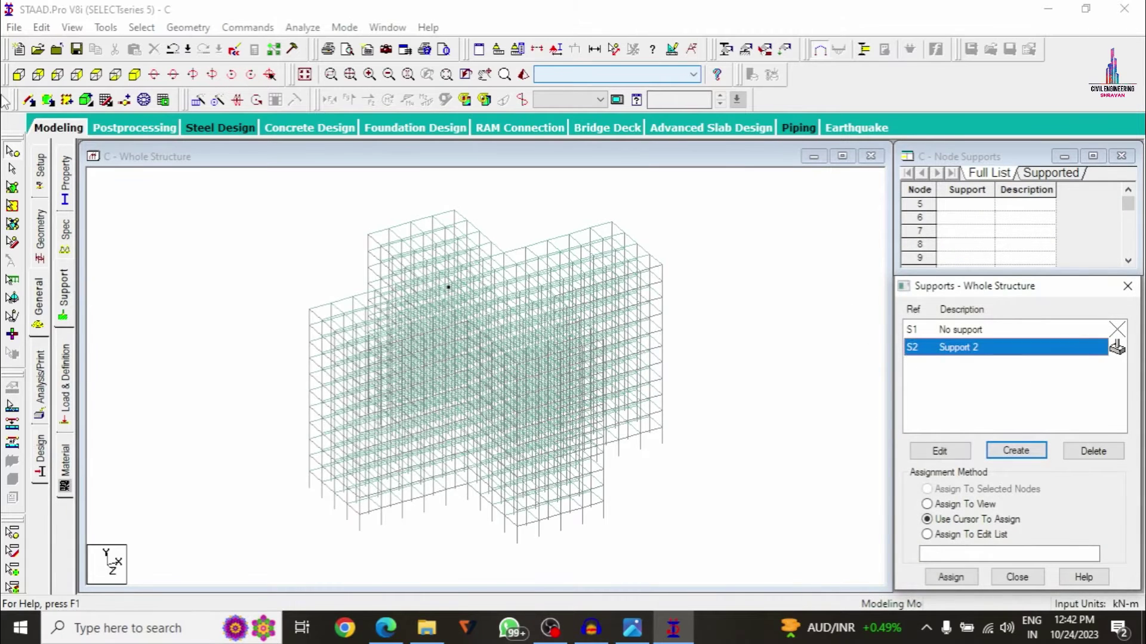
left_click_drag(167, 526, 783, 561)
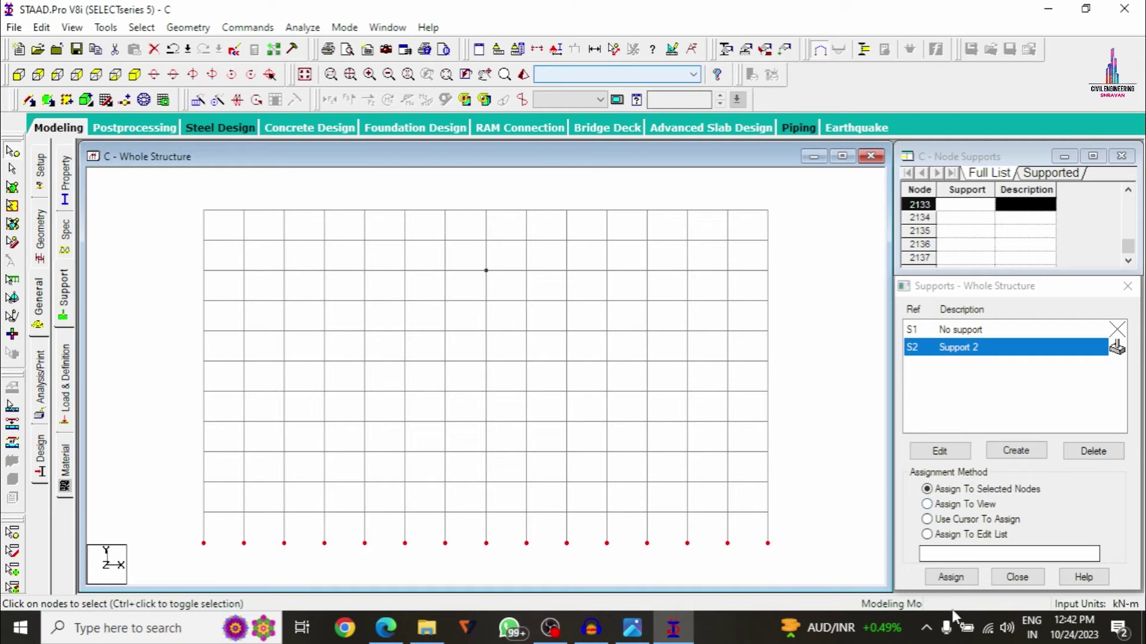
left_click(951, 577)
left_click(1028, 479)
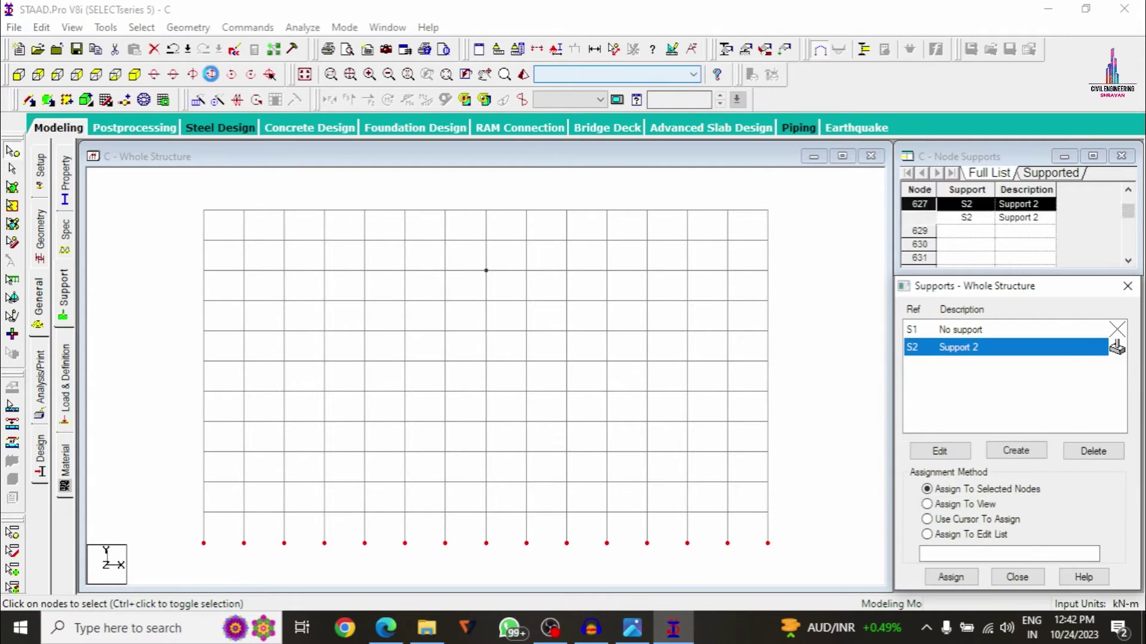
Show the whole structure in isometric view and start a new seismic definition of type IS 1893 - 2002/2005.
left_click(134, 74)
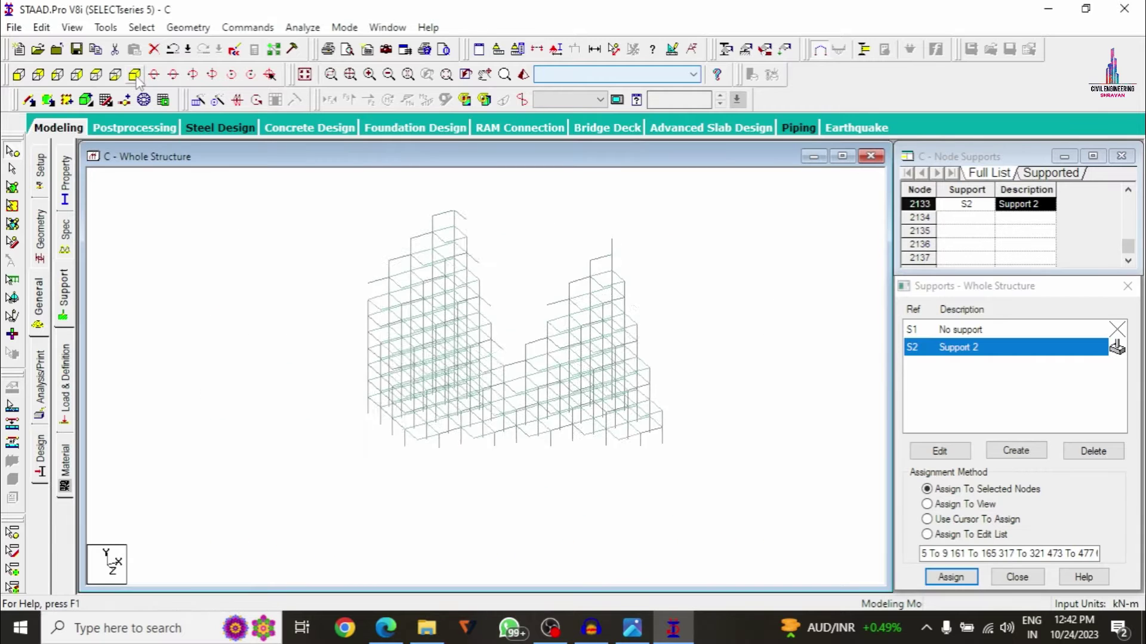
left_click(213, 361)
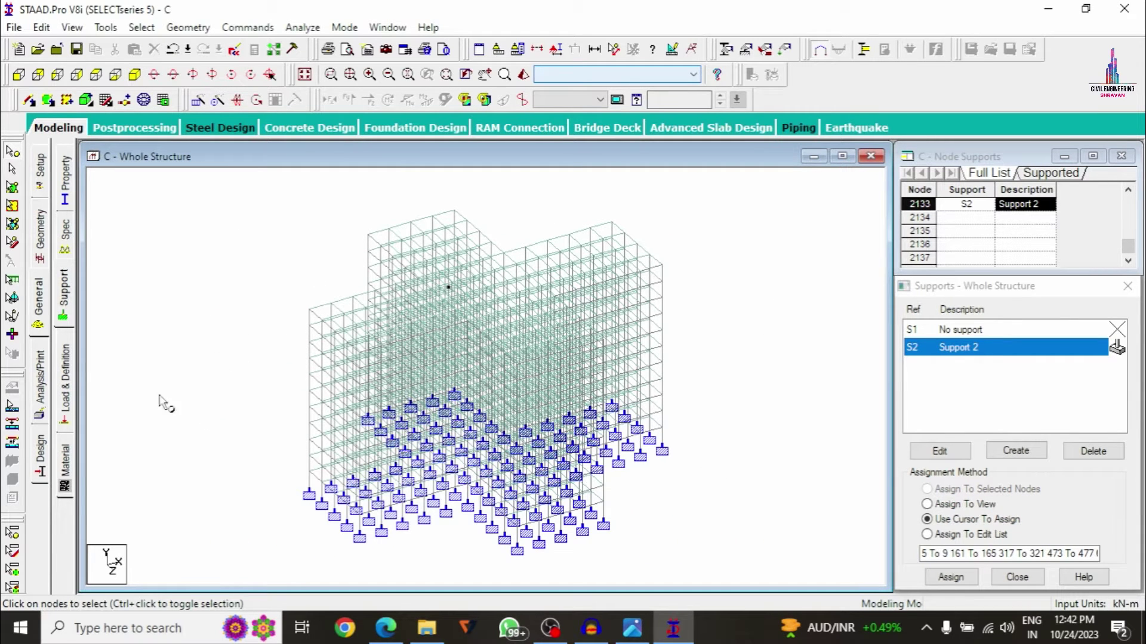
left_click(74, 372)
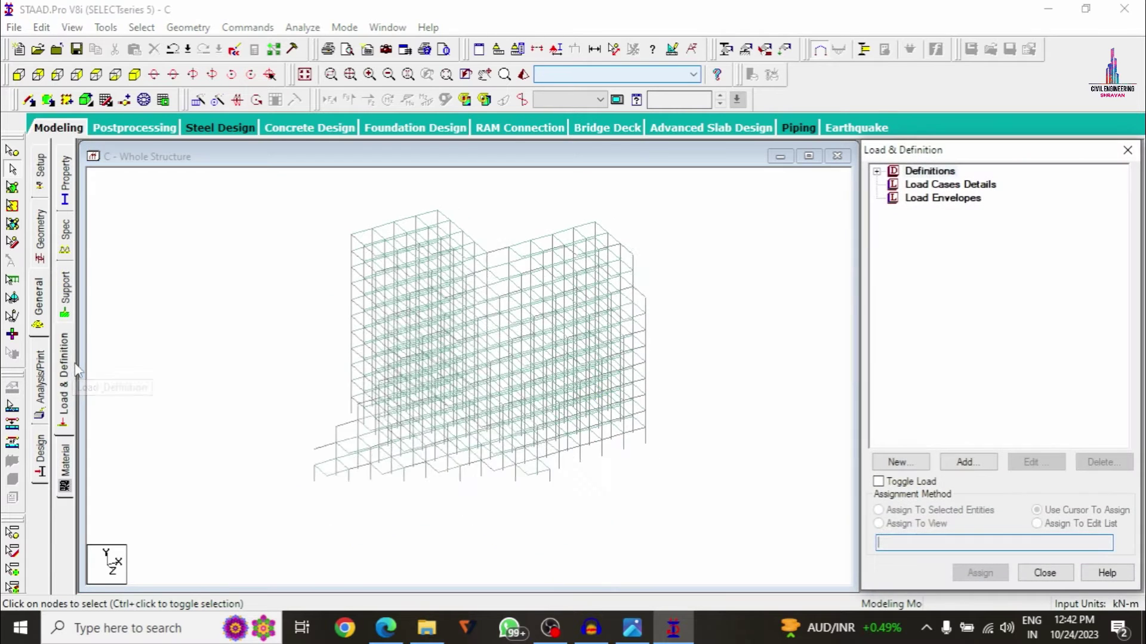
left_click(883, 174)
left_click(877, 172)
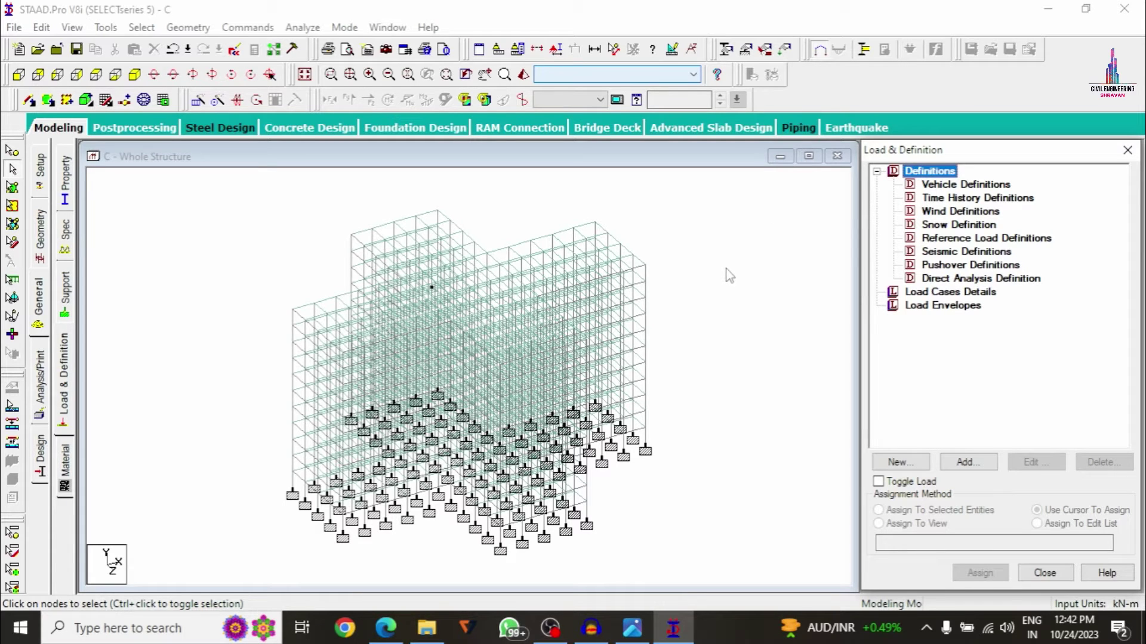
left_click(955, 253)
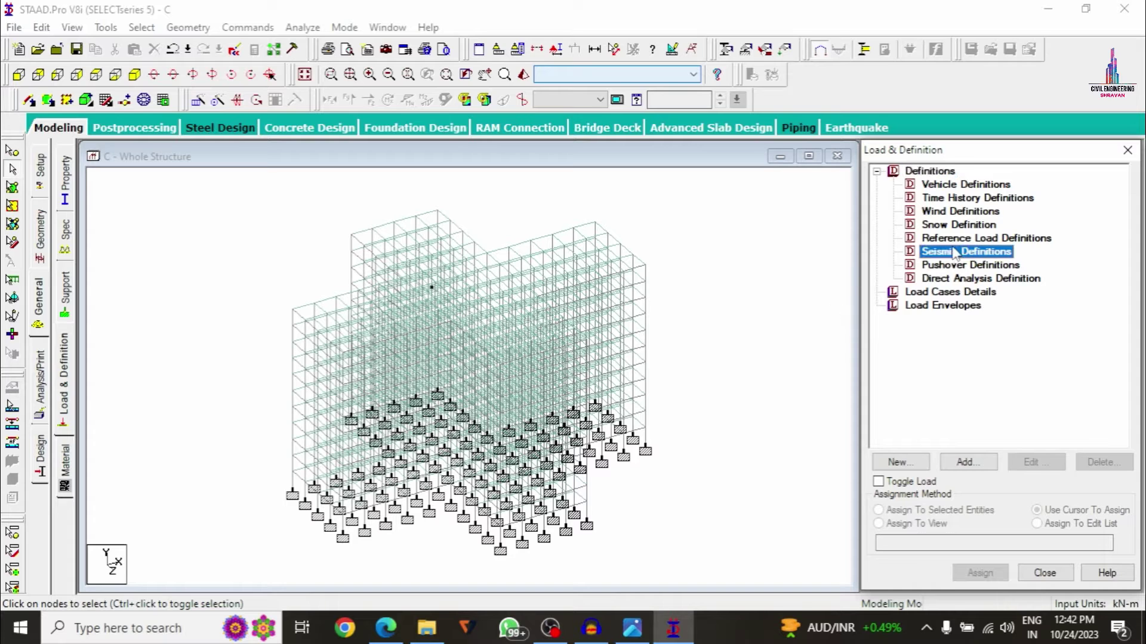
left_click(968, 462)
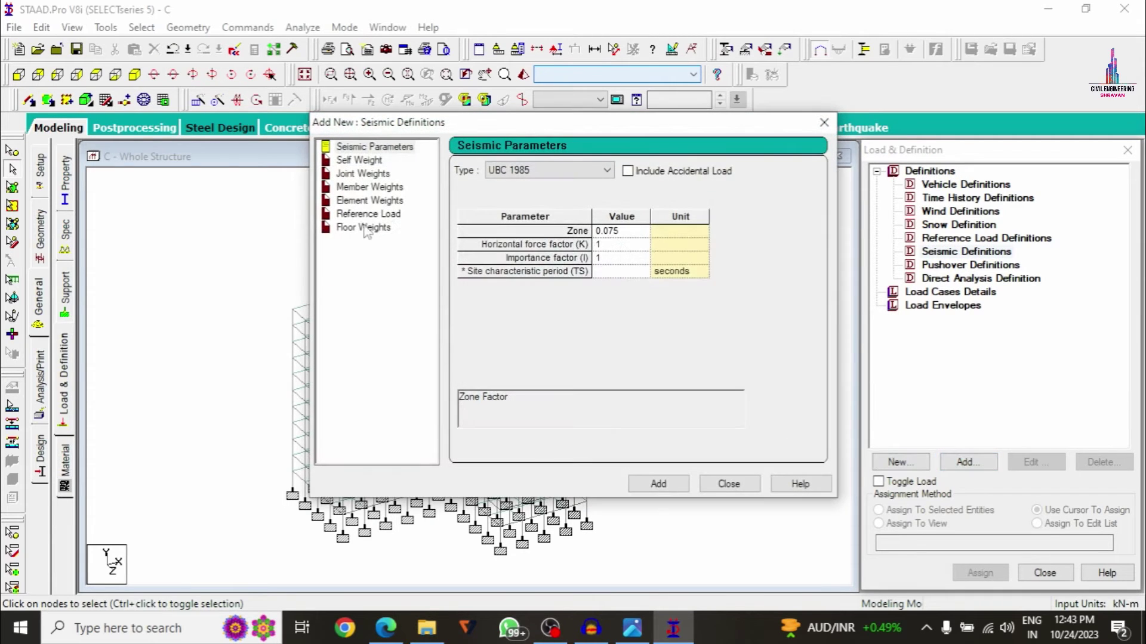
left_click(502, 169)
left_click(541, 261)
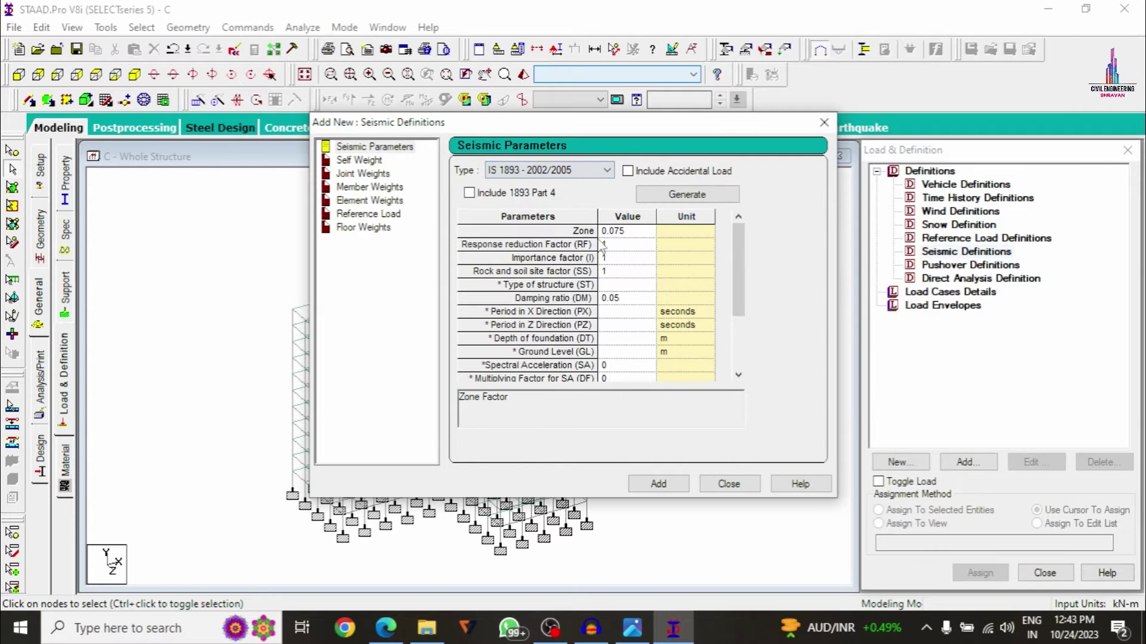
Generate the seismic parameters for zone IV and medium soil, set the damping ratio to 0.05, and add them.
left_click(703, 195)
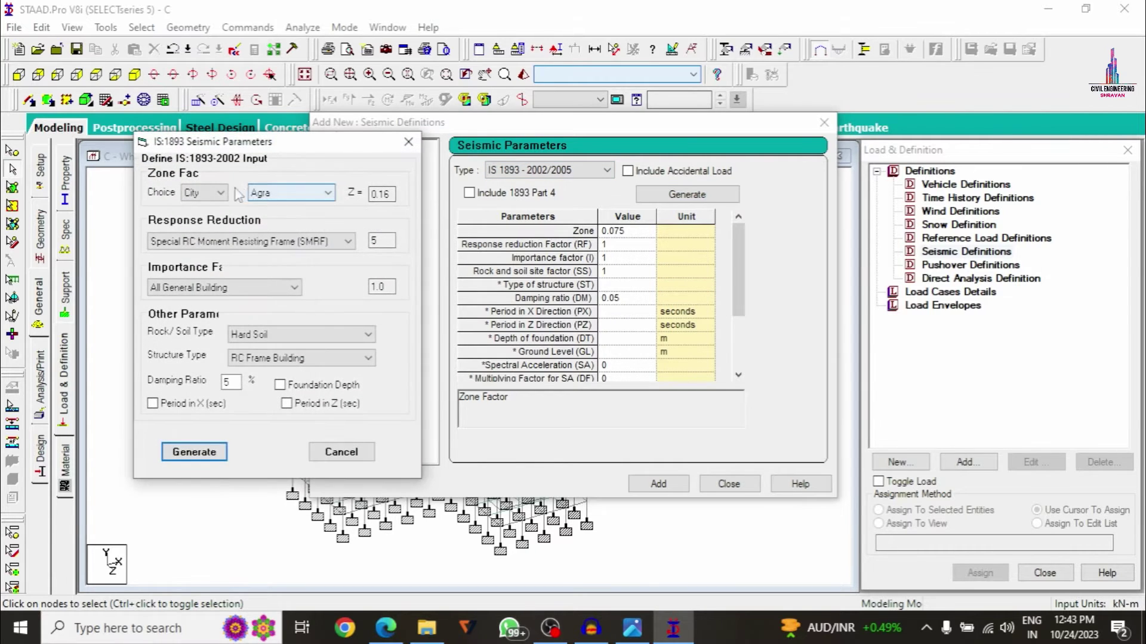
left_click(206, 193)
left_click(200, 219)
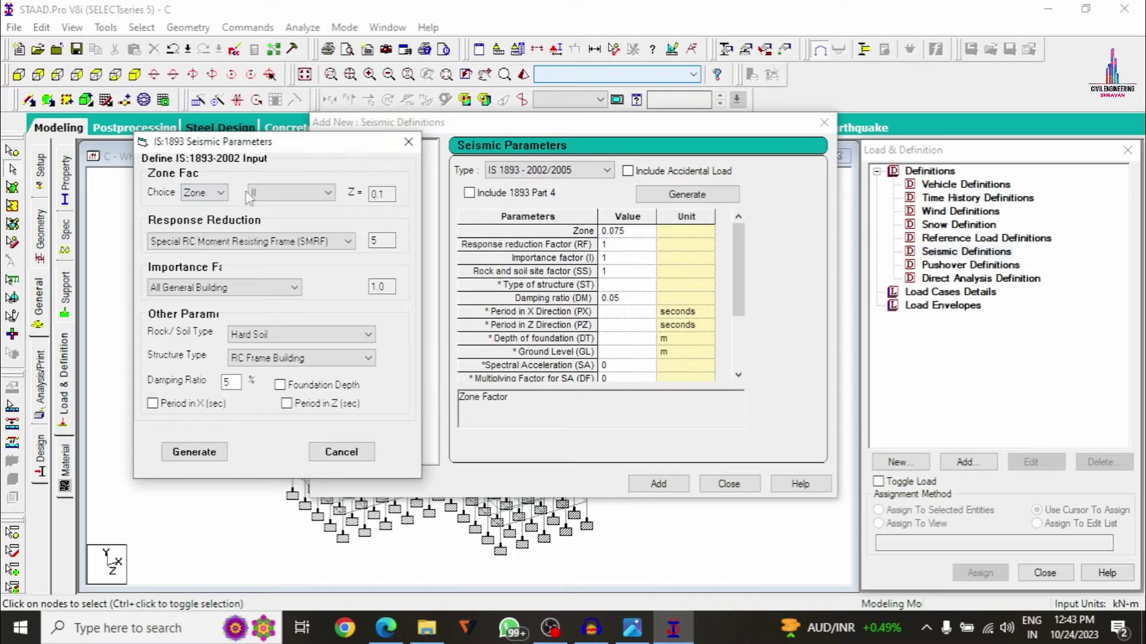
left_click(251, 194)
left_click(271, 225)
left_click(280, 335)
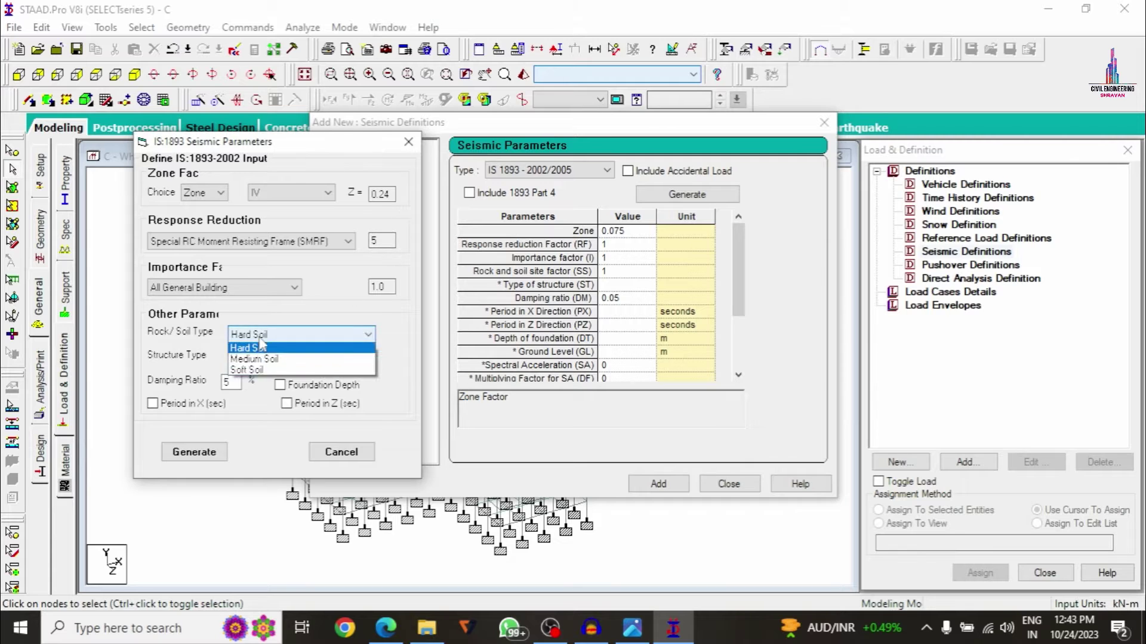
left_click(253, 361)
left_click(194, 451)
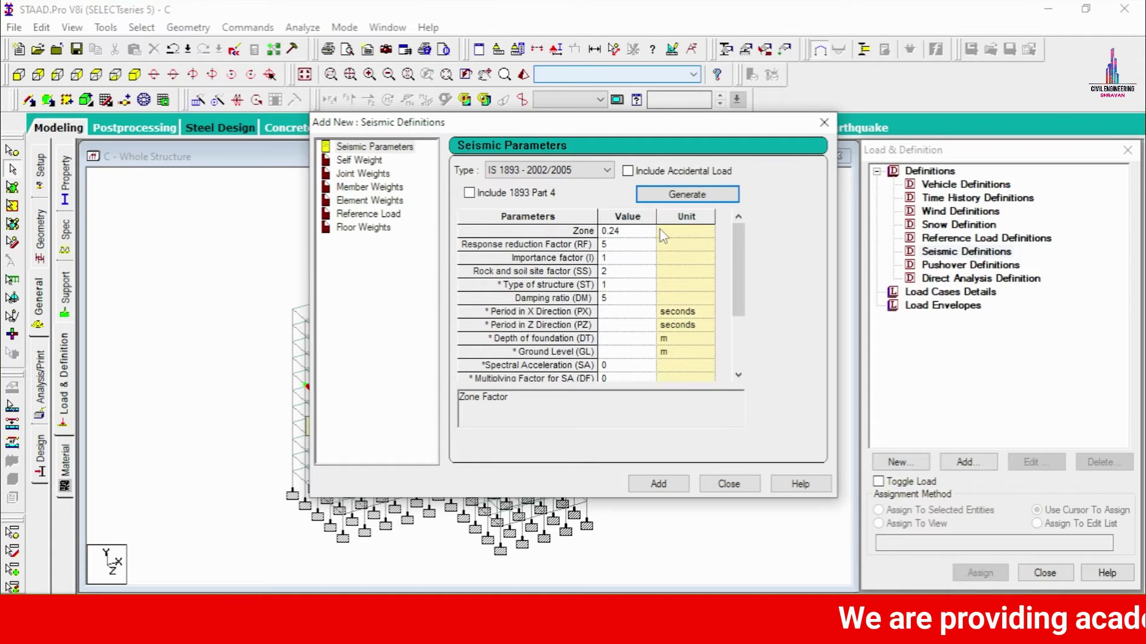
left_click(615, 299)
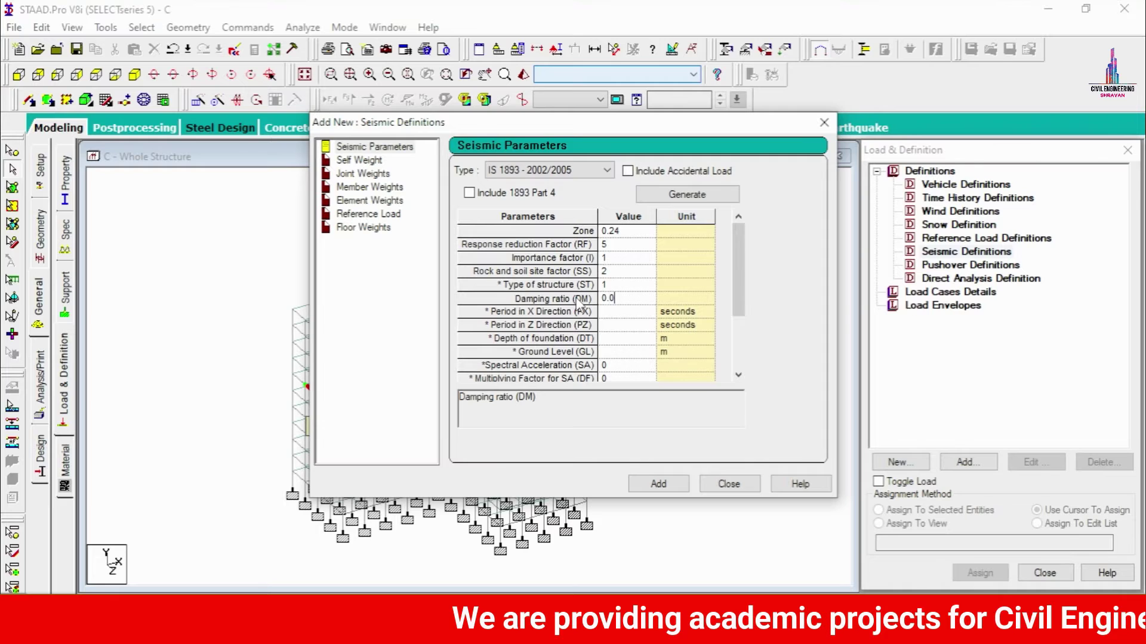
left_click(661, 481)
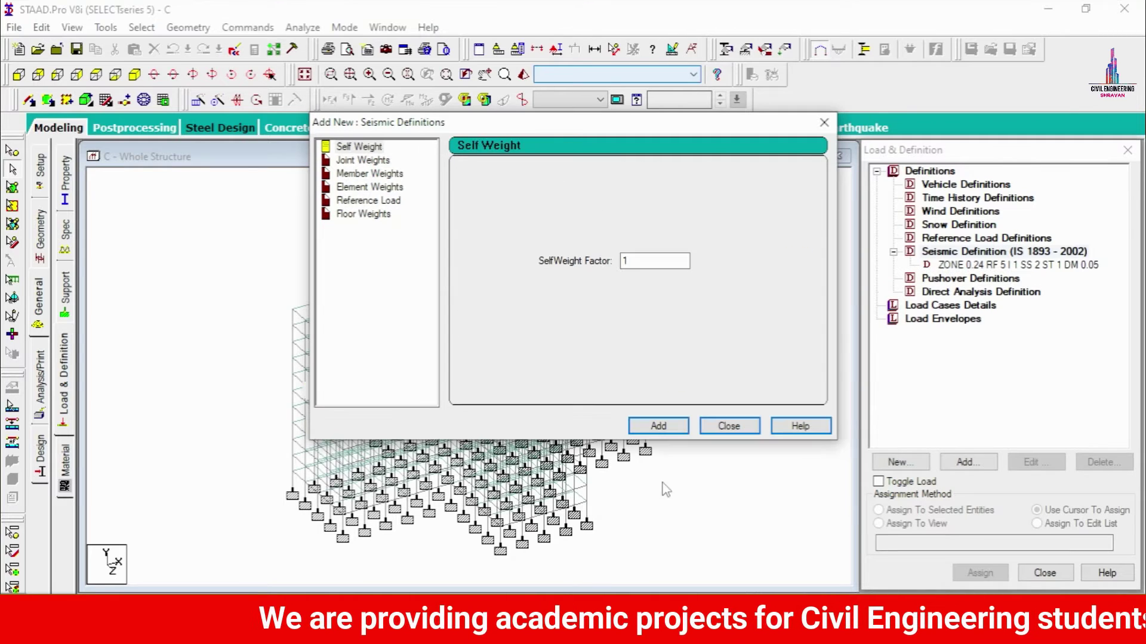
Add a self-weight factor of 1 and a UNI member weight of 24.3 kN/m to the seismic definition.
left_click(670, 426)
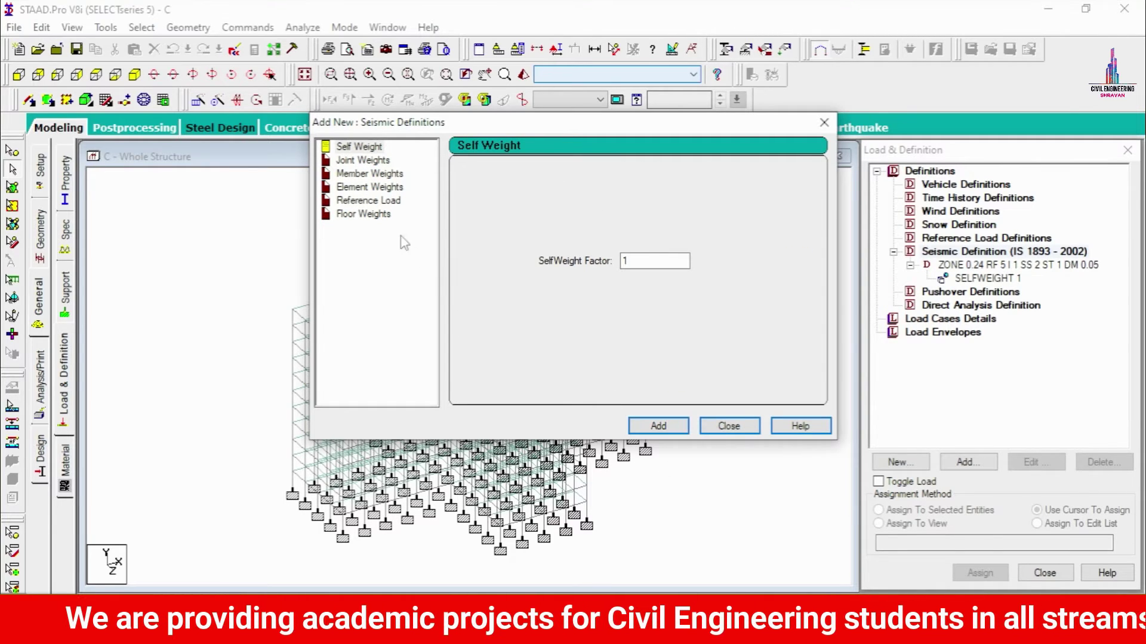
left_click(361, 174)
left_click(618, 210)
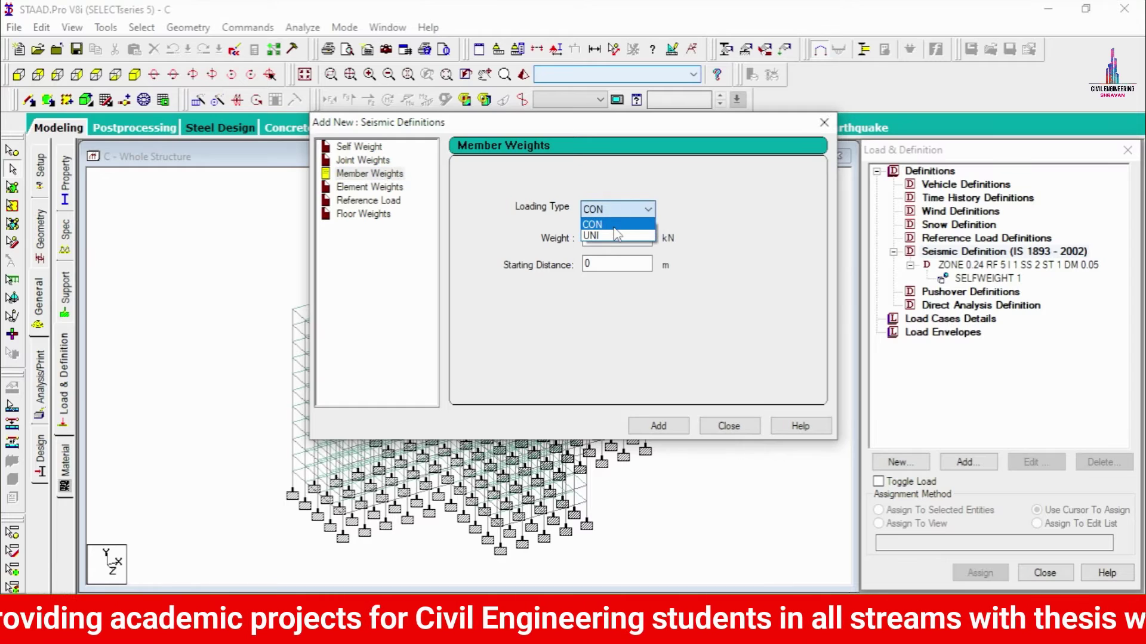
left_click(600, 229)
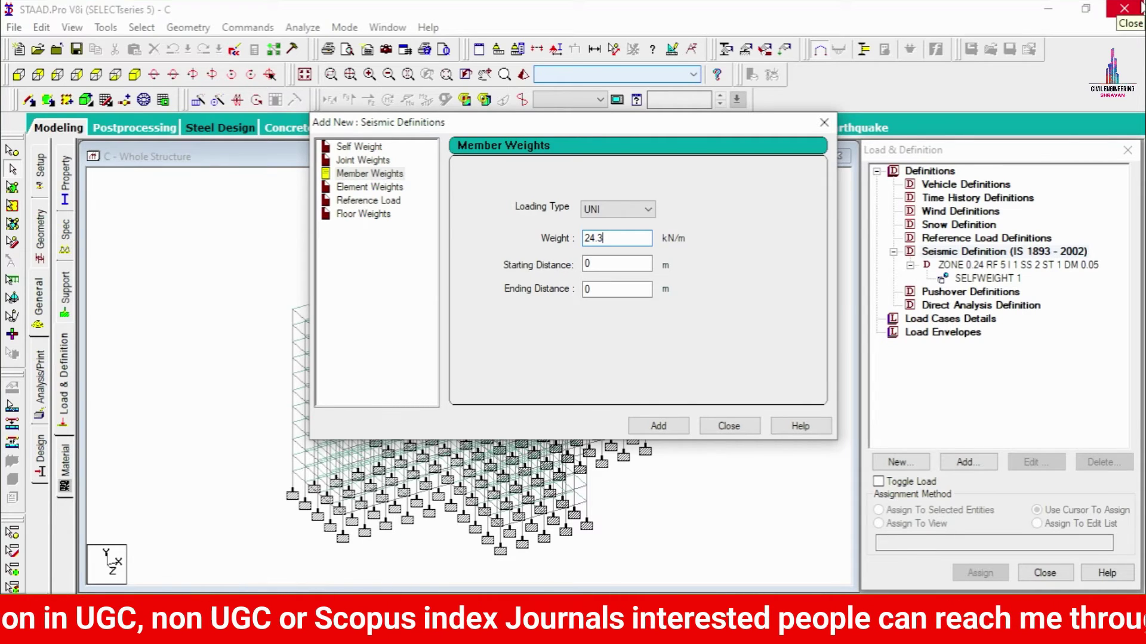
left_click(658, 426)
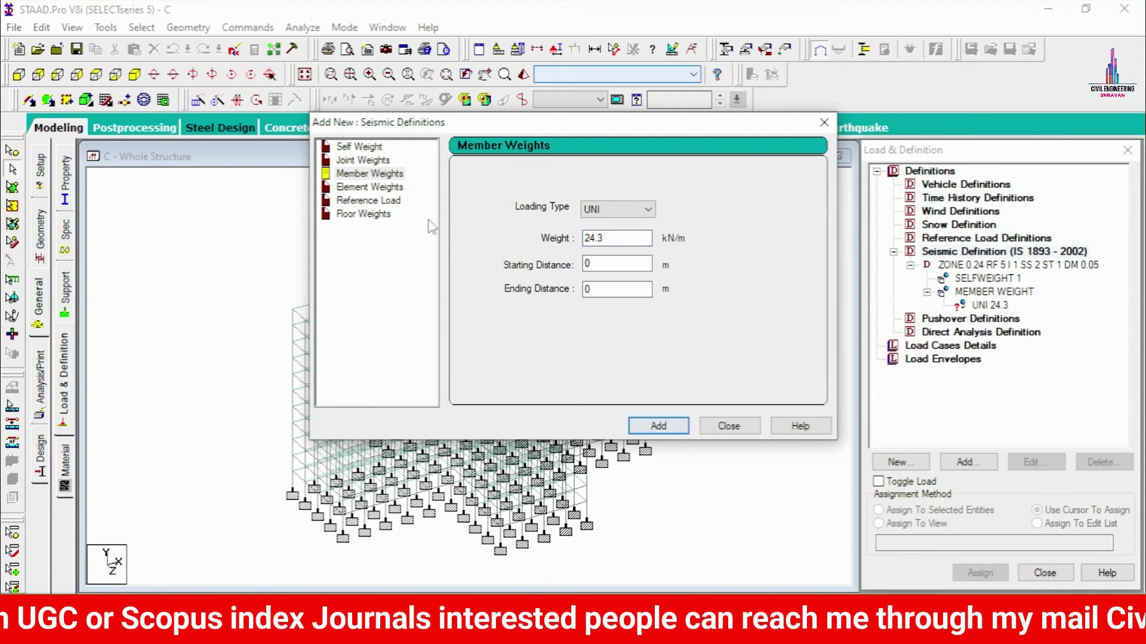
Add a floor weight of -2 kN/m2 for the Y range 3 to 33 m to the seismic definition, saving the modified structure.
left_click(364, 215)
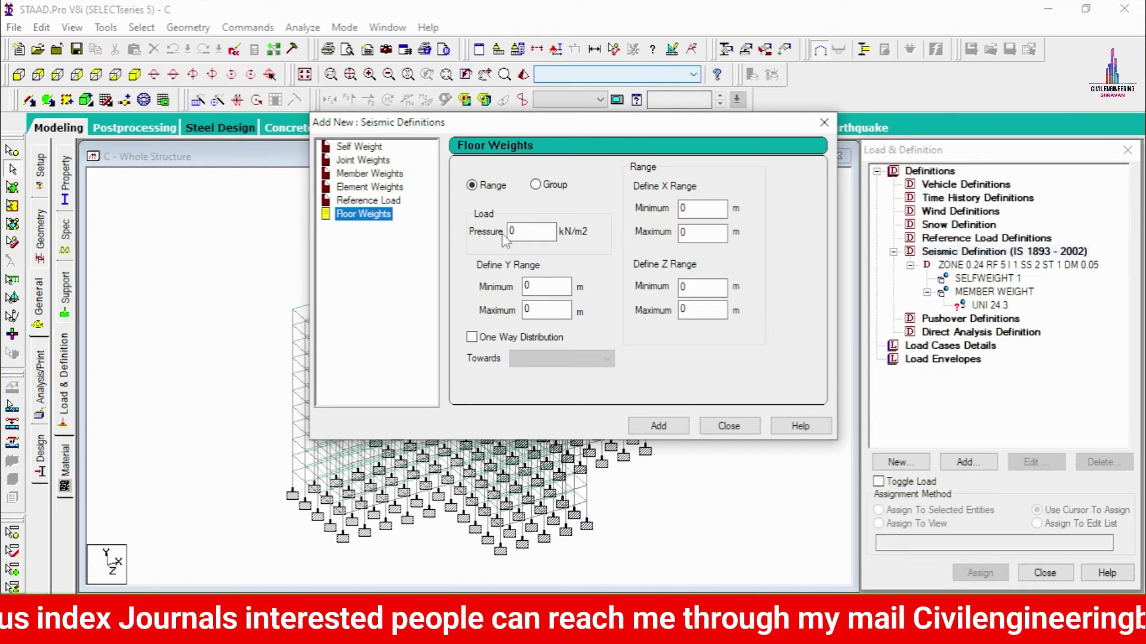
left_click_drag(524, 231, 502, 230)
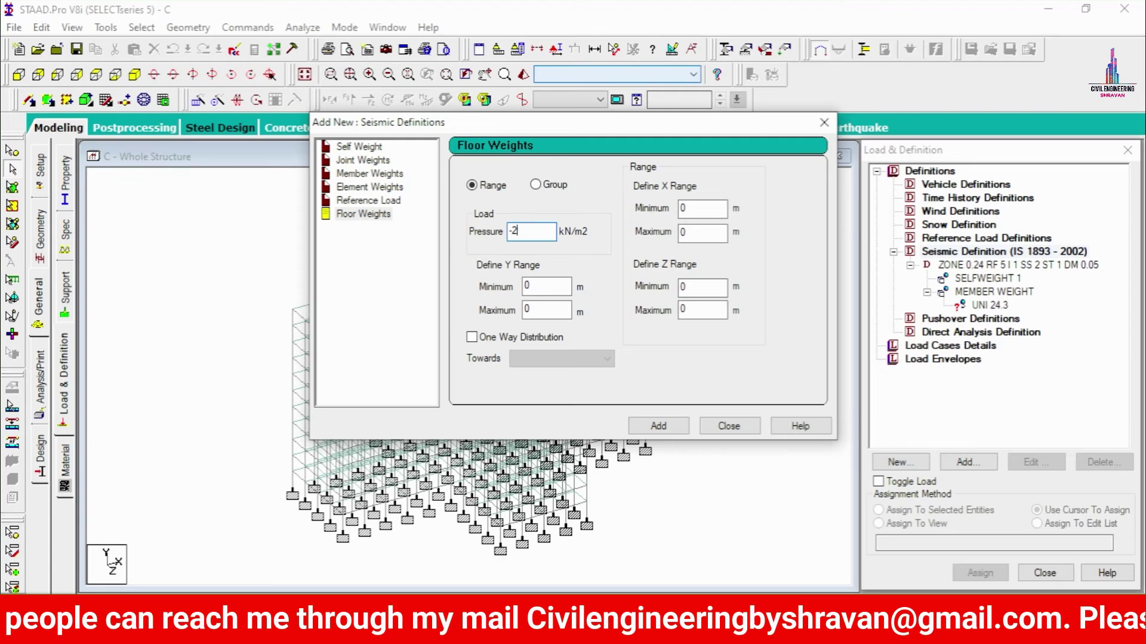
left_click(566, 318)
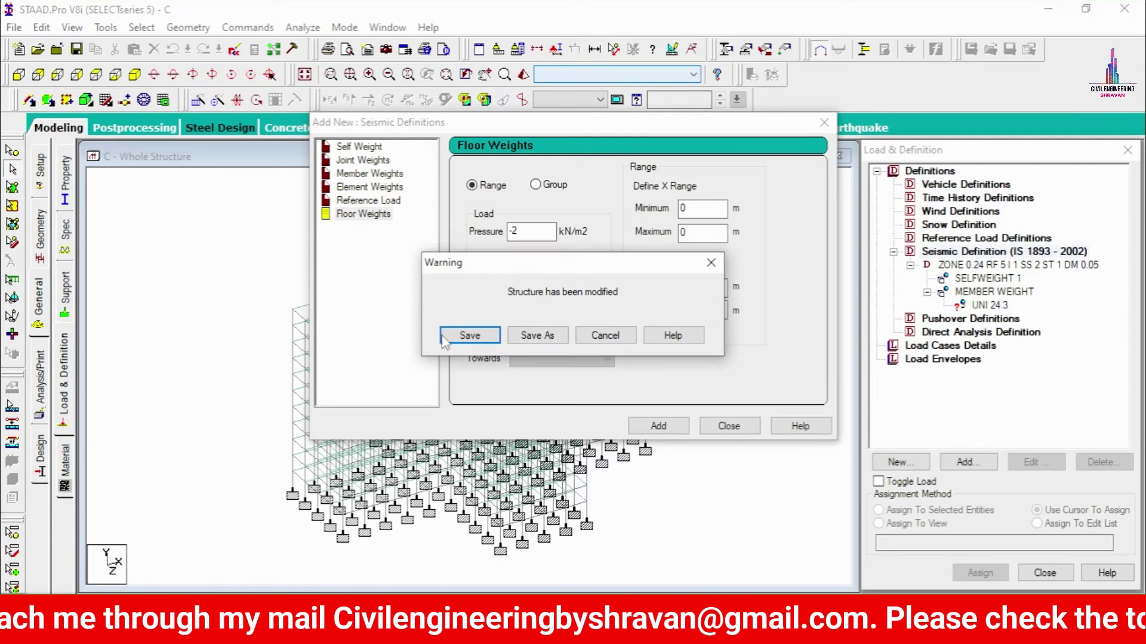
left_click(470, 336)
double_click(540, 287)
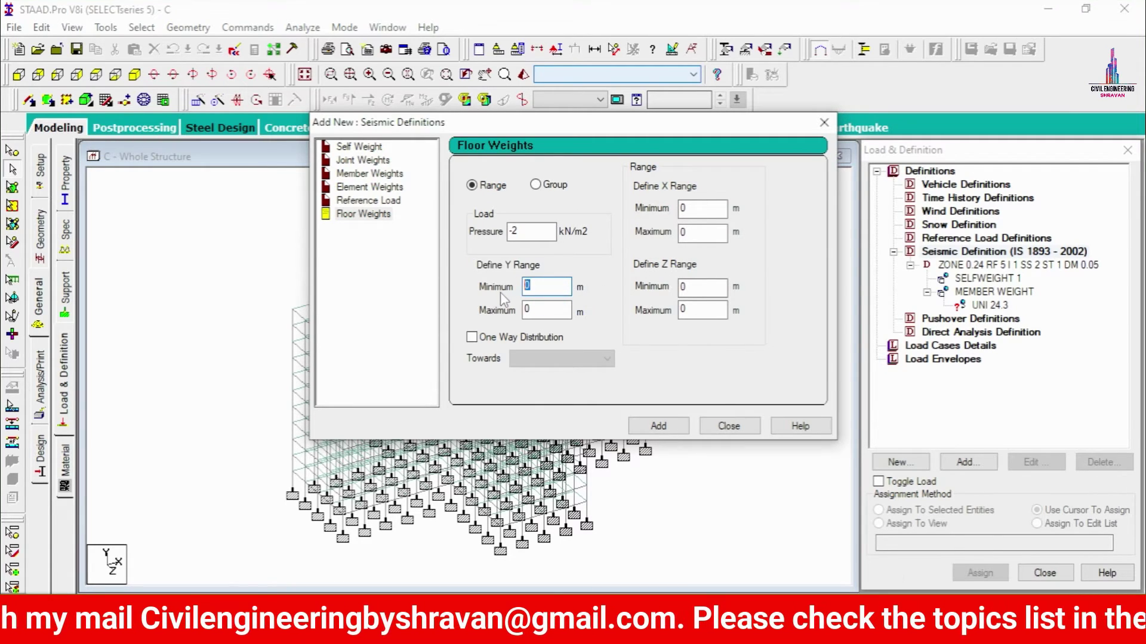
type("33")
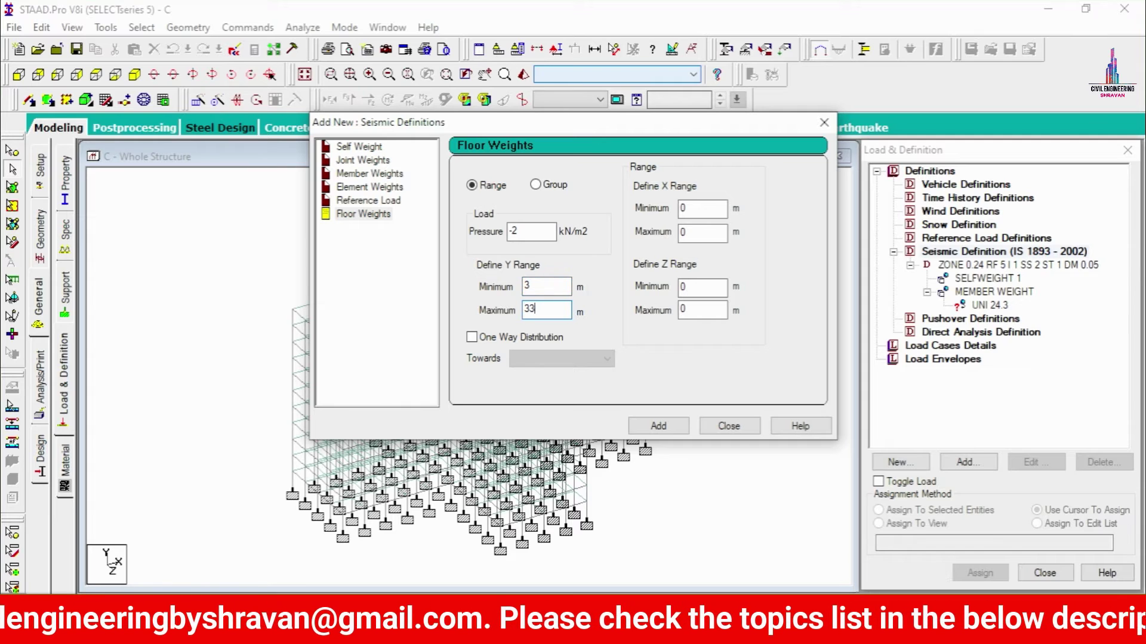
left_click(685, 427)
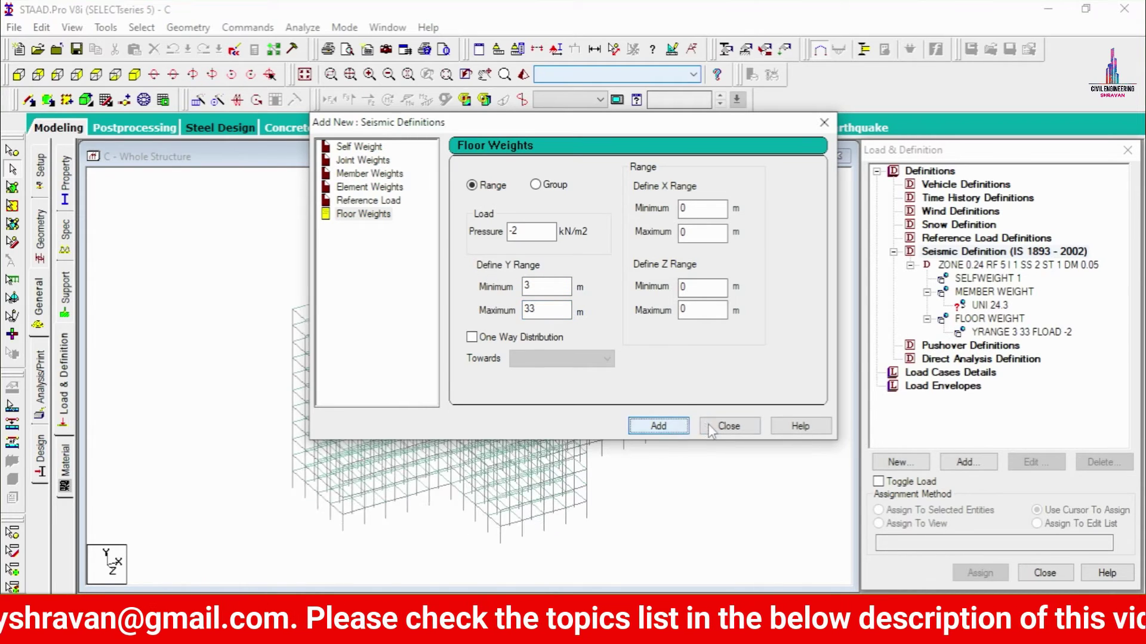
left_click(728, 426)
Assign the UNI 24.3 member weight to all beams parallel to X and Z.
left_click(980, 306)
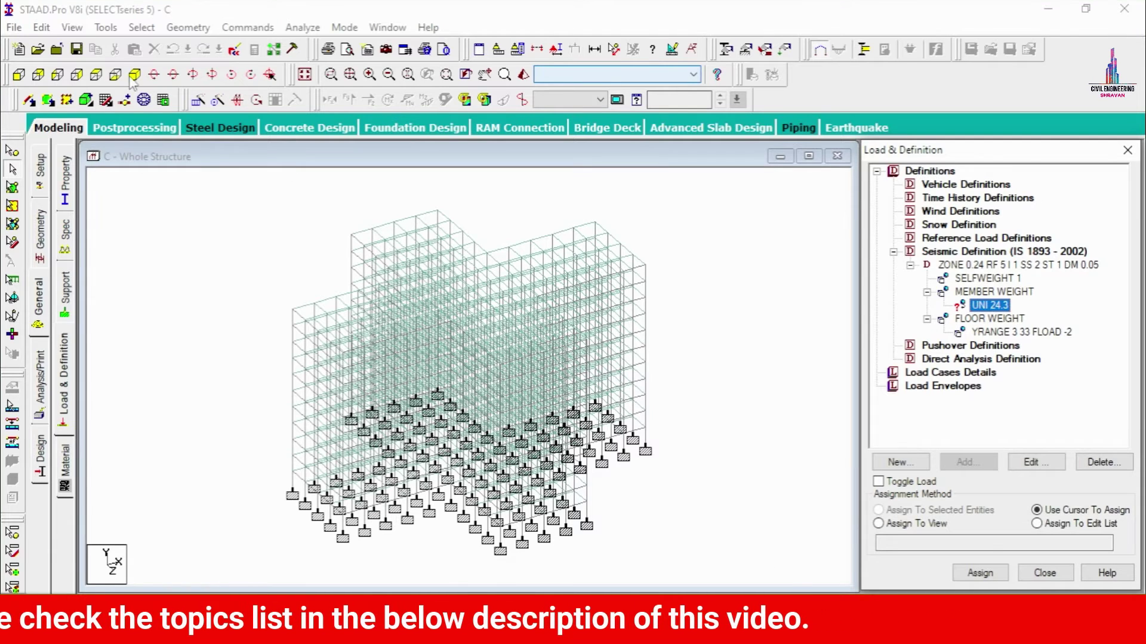
left_click(142, 27)
mouse_move(164, 329)
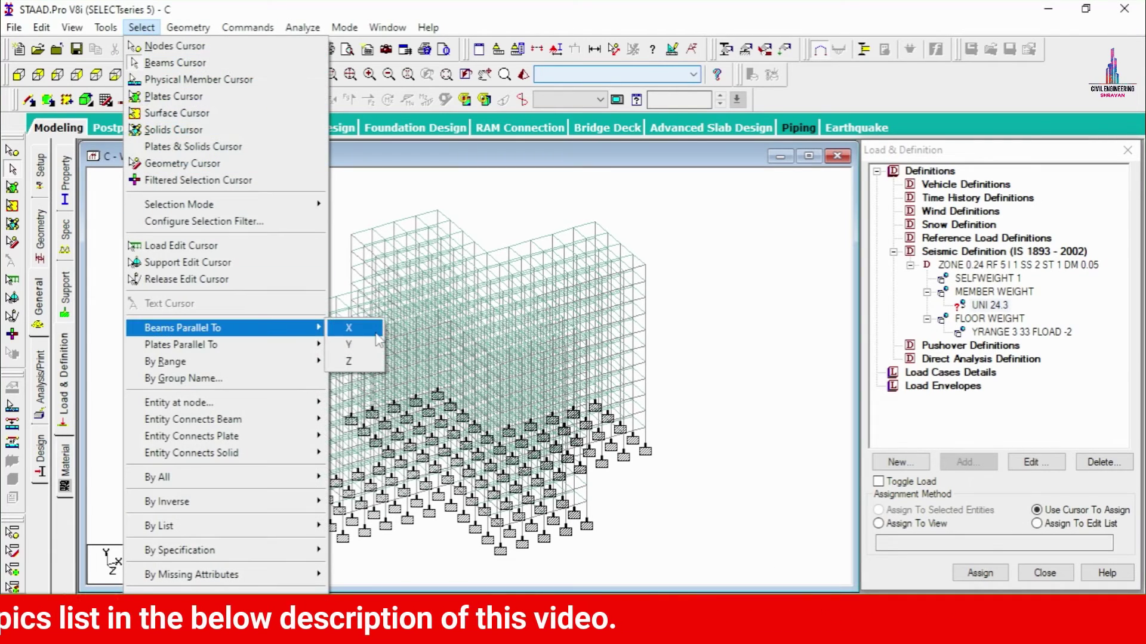
left_click(376, 334)
left_click(142, 27)
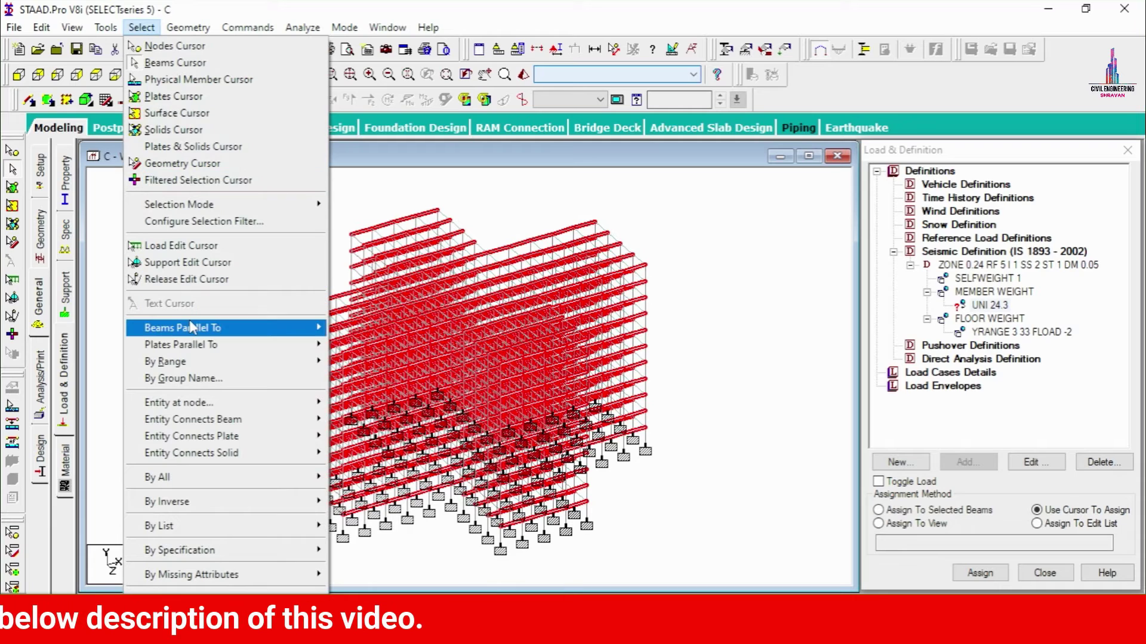
left_click(358, 367)
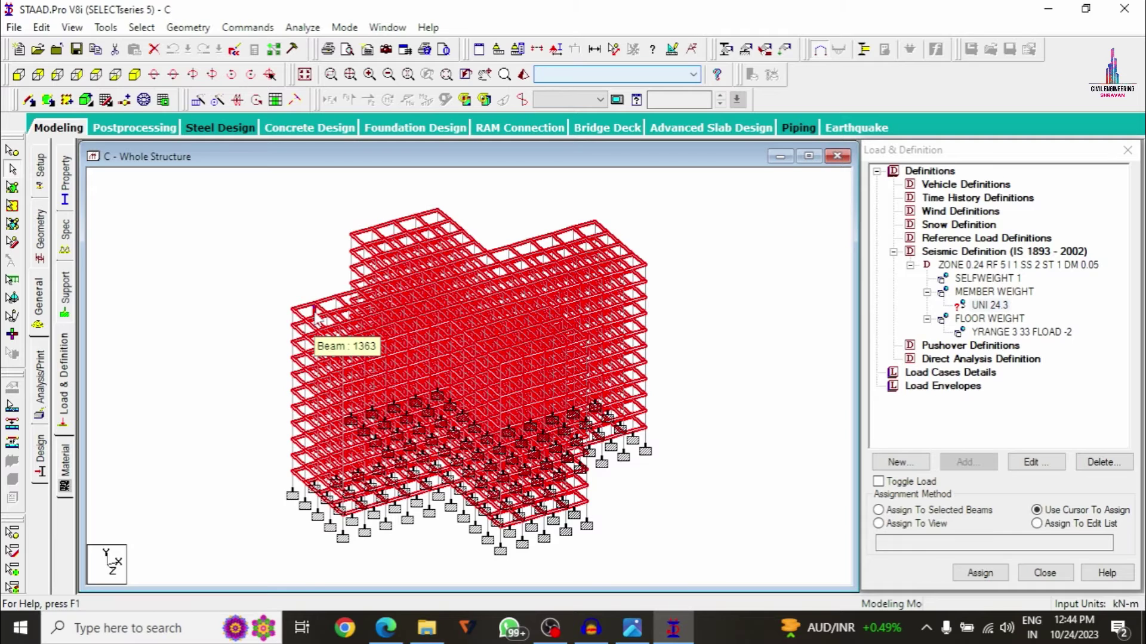
left_click(931, 510)
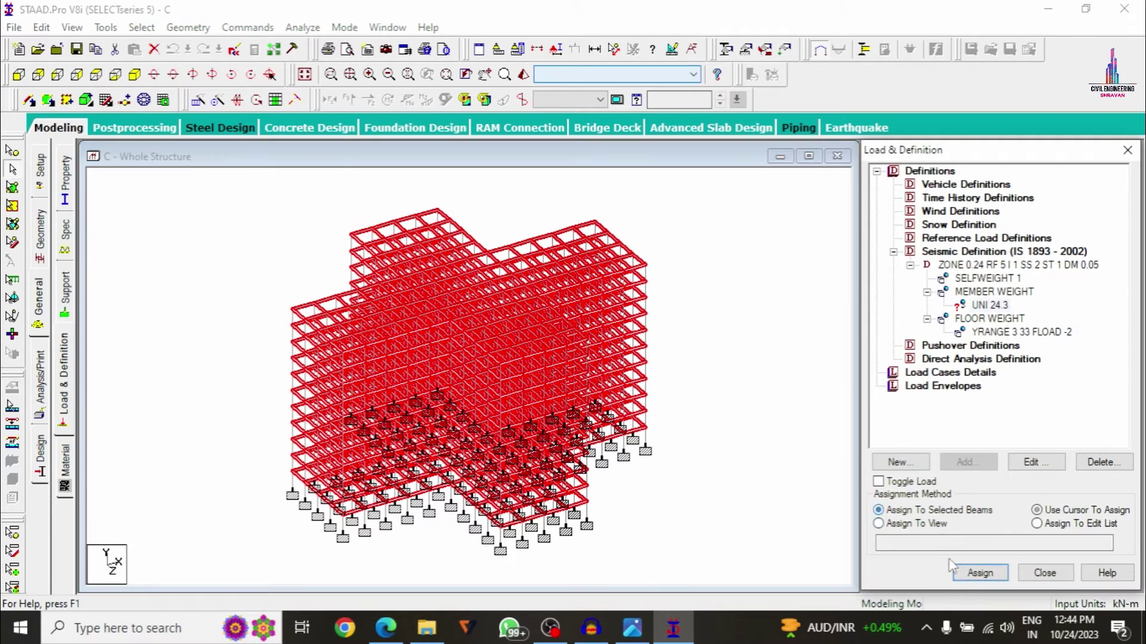
left_click(979, 573)
left_click(1029, 412)
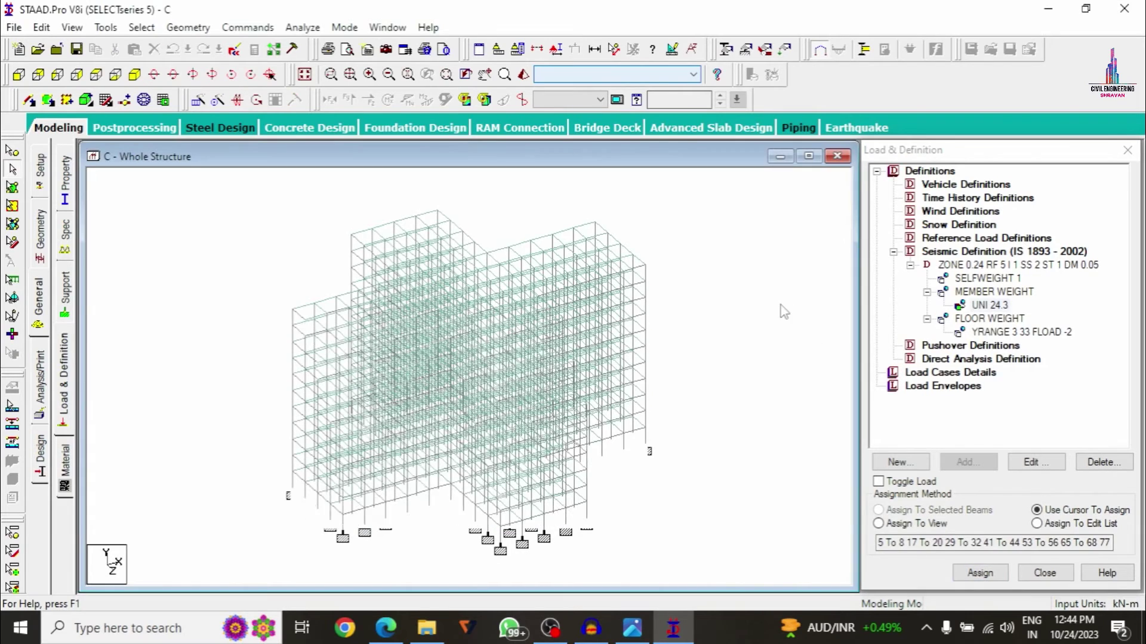
Add wind definition type 1 with the comment WIND 1.
left_click(955, 213)
left_click(980, 470)
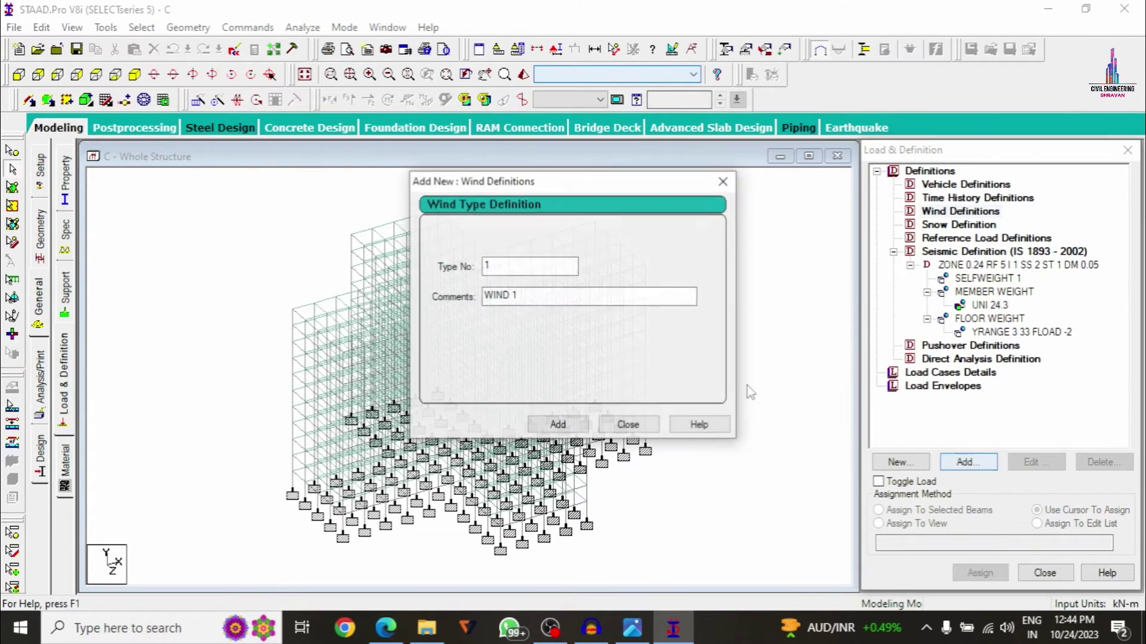
left_click(572, 424)
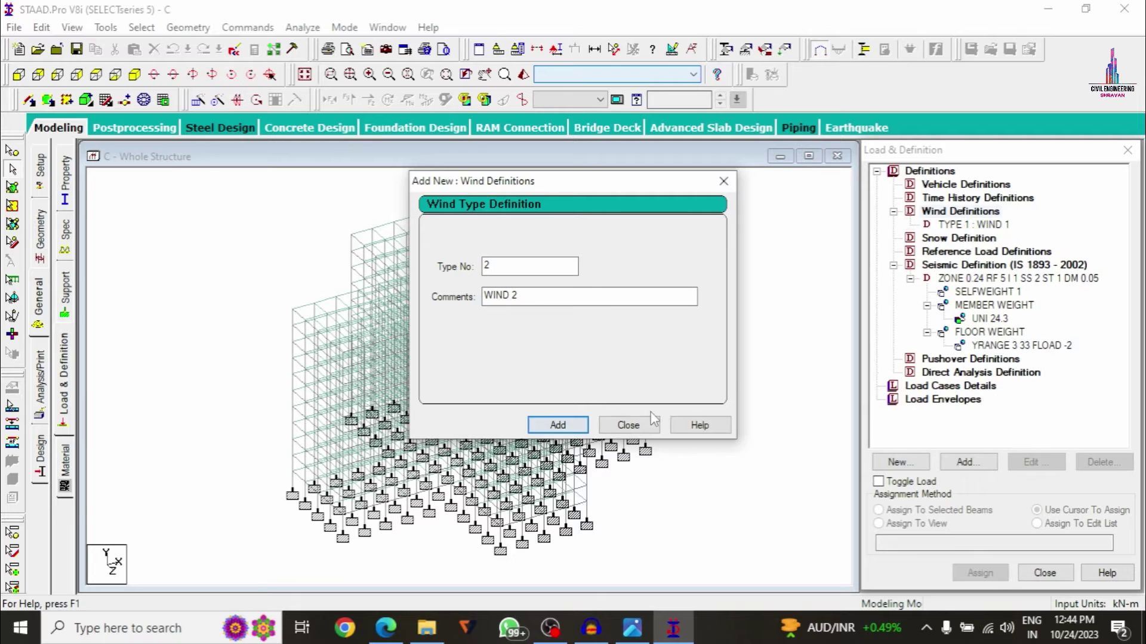
left_click(628, 425)
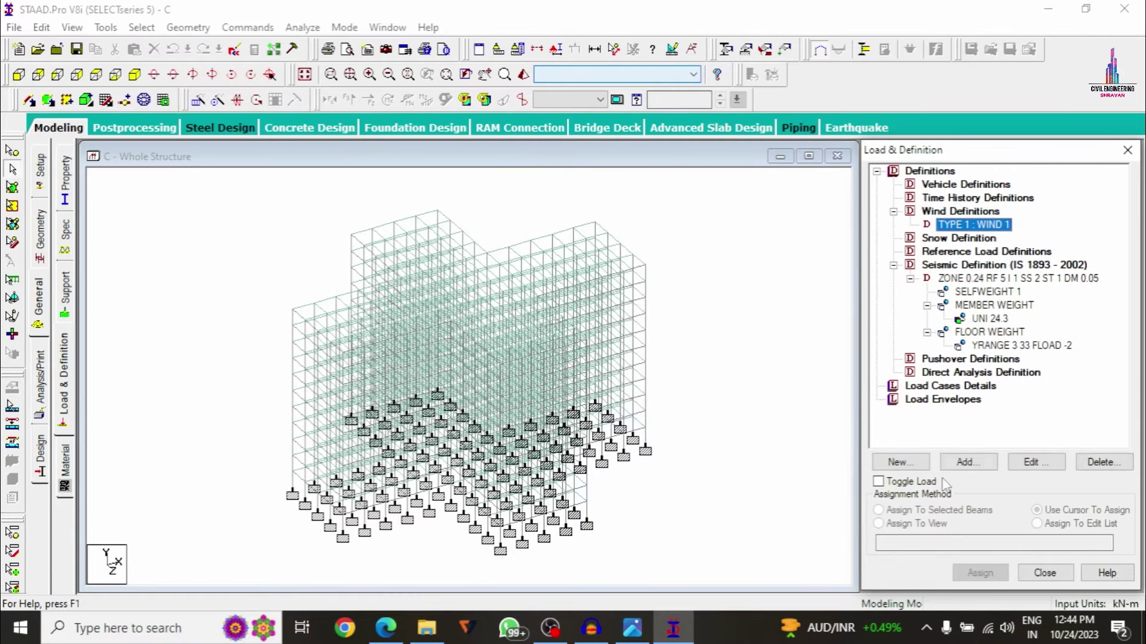
Enter custom wind intensities of 1.2 kN/m2 at 33 m and 1 kN/m2 at 21 m for wind type 1.
left_click(966, 463)
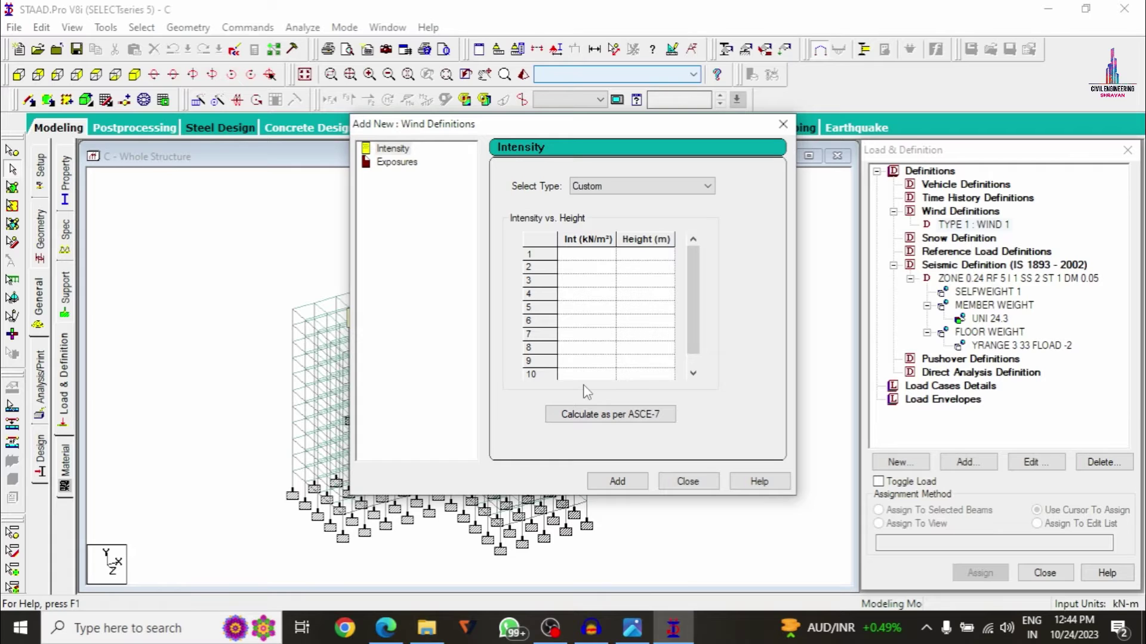
left_click(601, 256)
type("1.2")
key("Tab")
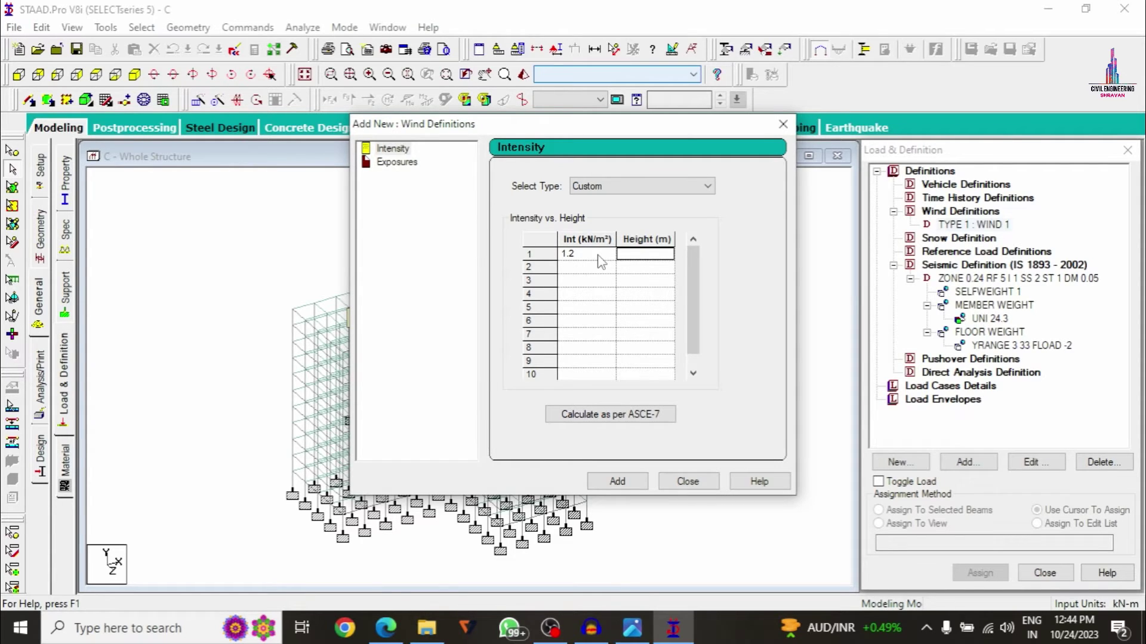
type("33")
left_click(583, 270)
type("1")
left_click(664, 270)
type("21")
Enter wind intensities of 0.8 kN/m2 at 15 m and 0.6 kN/m2 at 9 m, and add the intensity table to the definition.
left_click(584, 282)
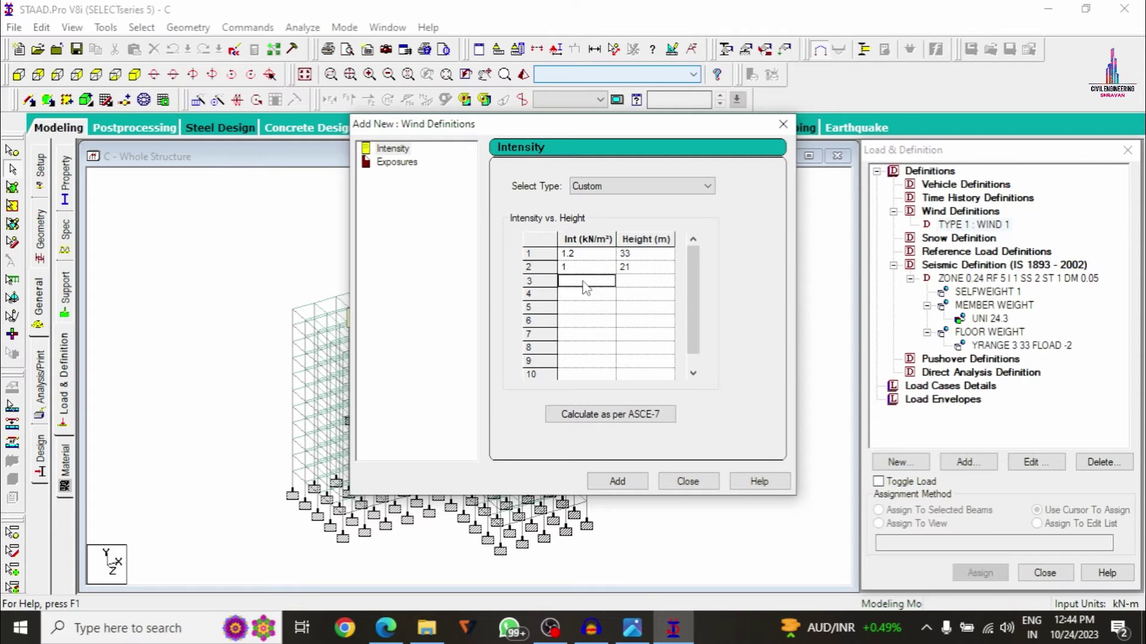
type("0.8")
left_click(637, 282)
type("15")
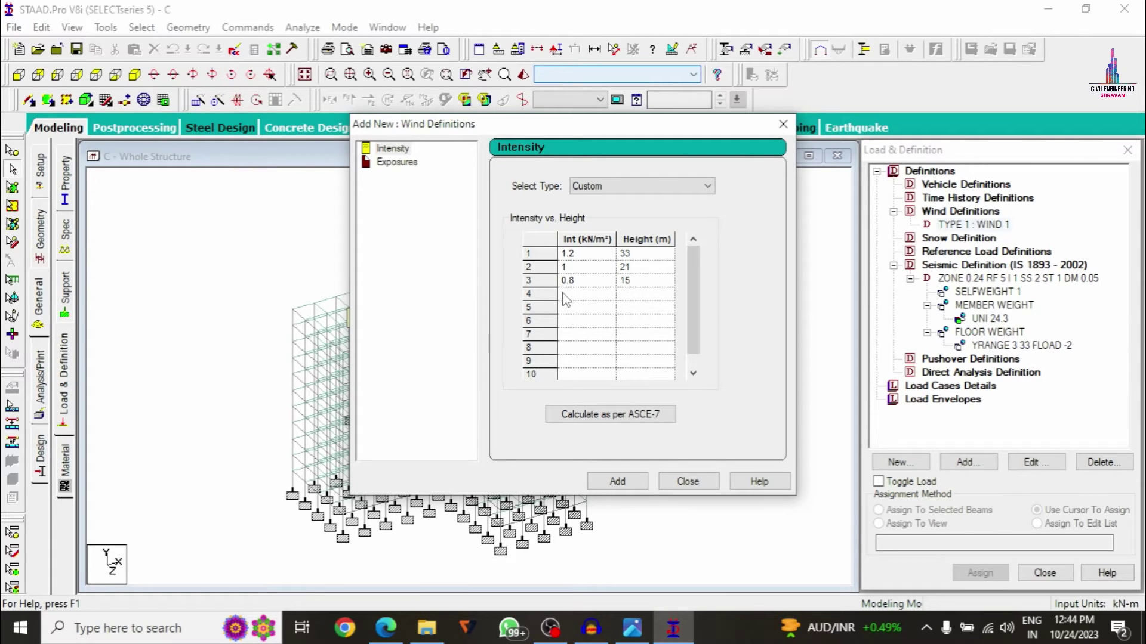
left_click(563, 293)
type("0.6")
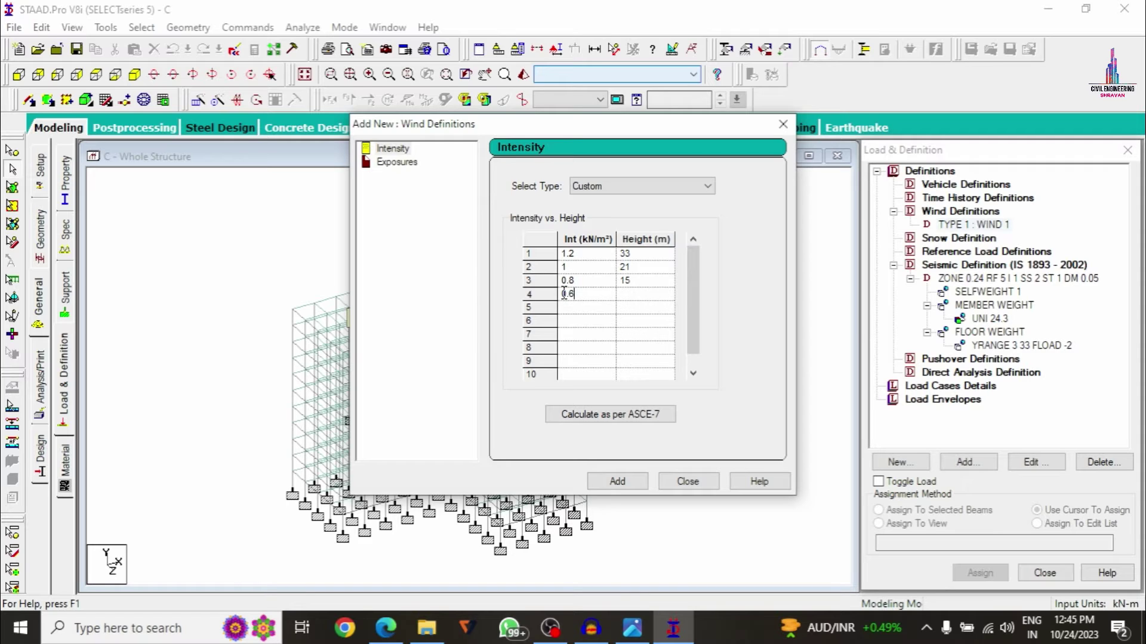
key("Tab")
type("9")
left_click(617, 480)
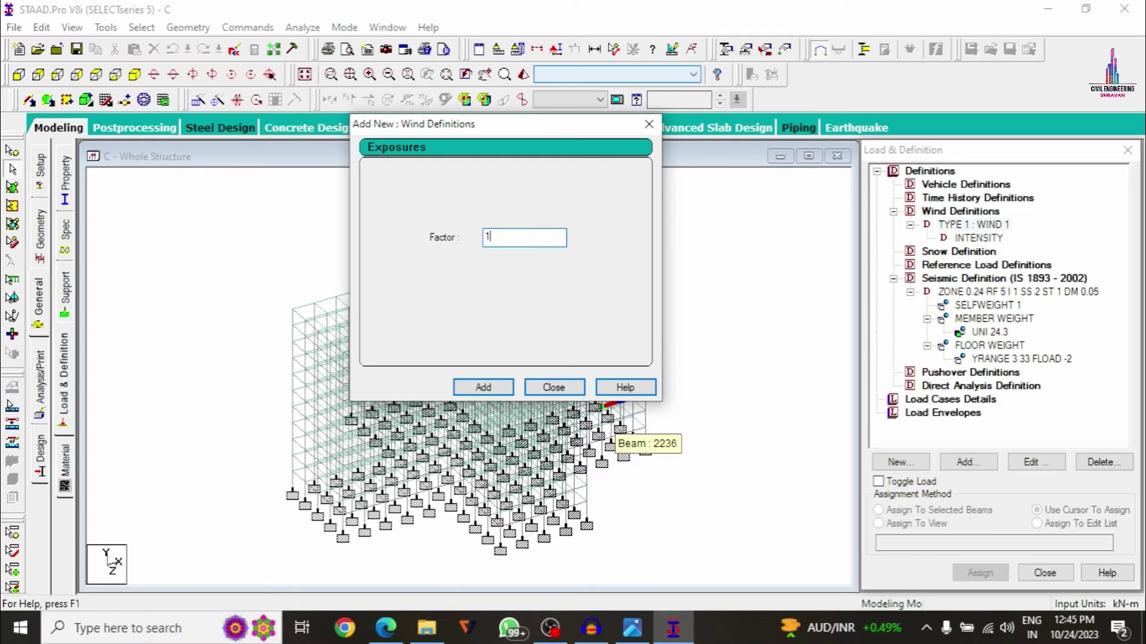
Add an exposure factor of 1 to the wind definition and assign it to the whole view.
left_click(484, 388)
left_click(572, 389)
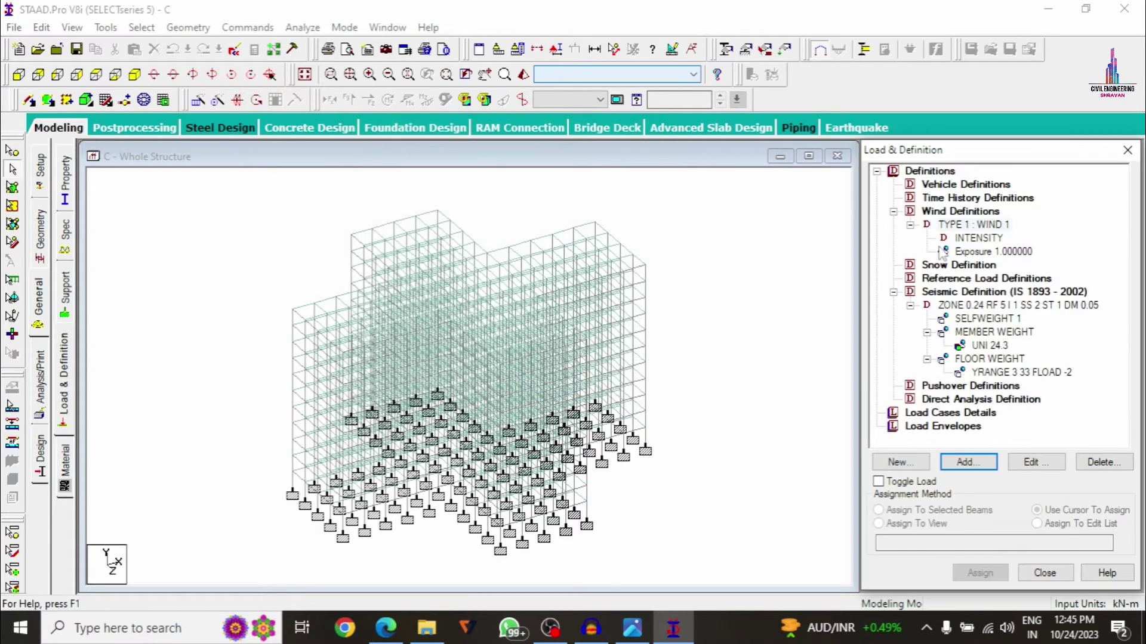
left_click(956, 253)
left_click(878, 524)
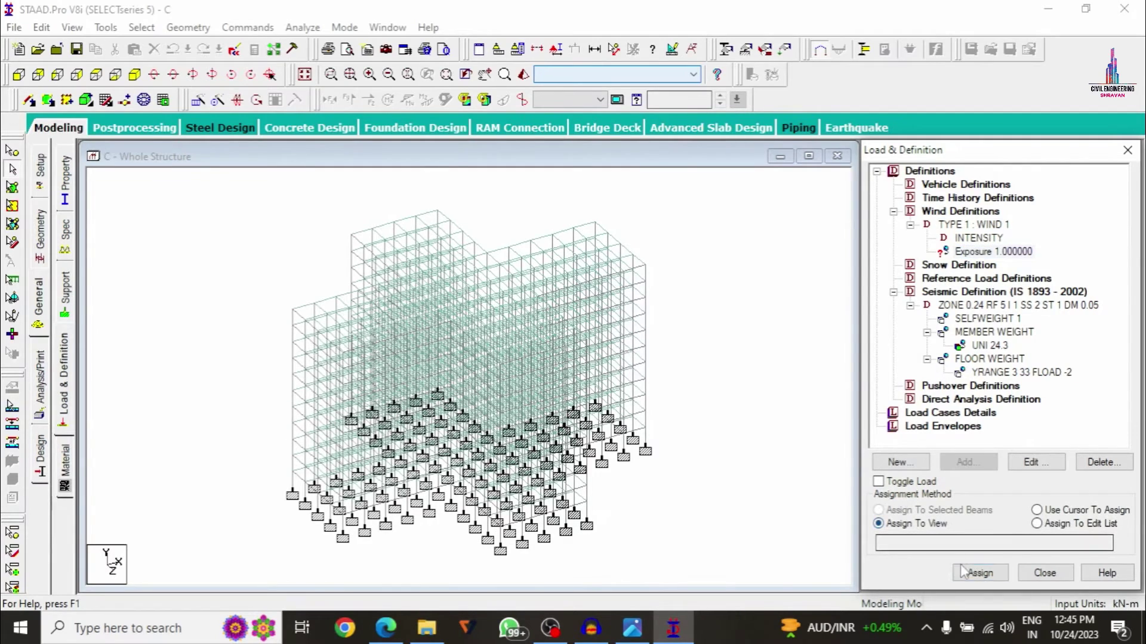
left_click(979, 572)
left_click(1021, 409)
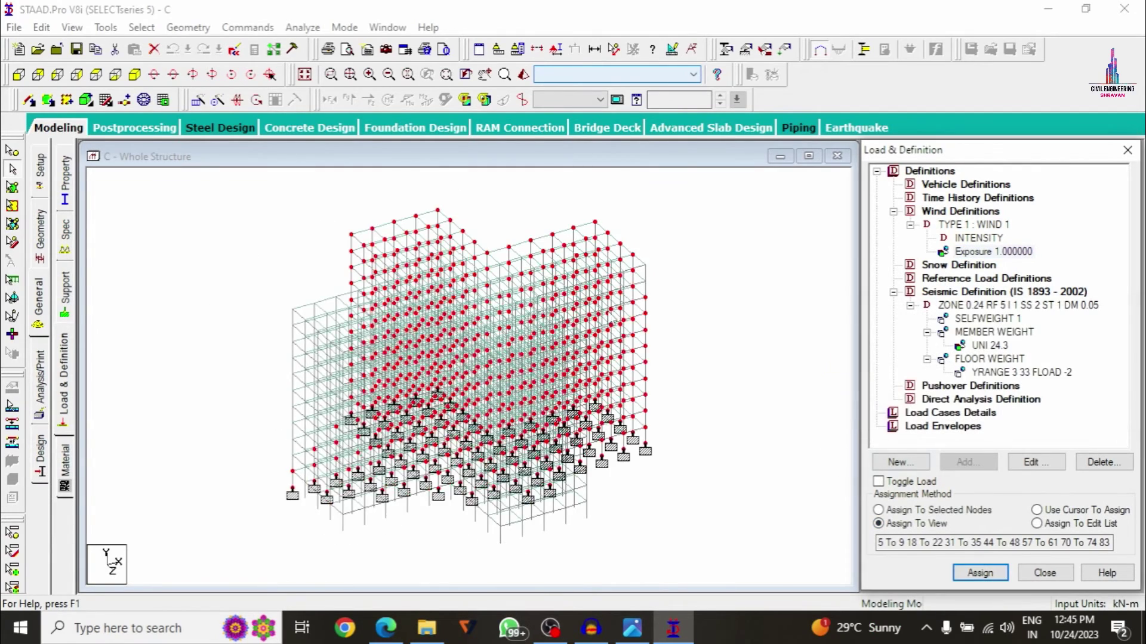
Create two primary load cases of type Seismic, number 1 titled EQX and number 2 titled EQY.
left_click(951, 416)
left_click(951, 412)
left_click(967, 462)
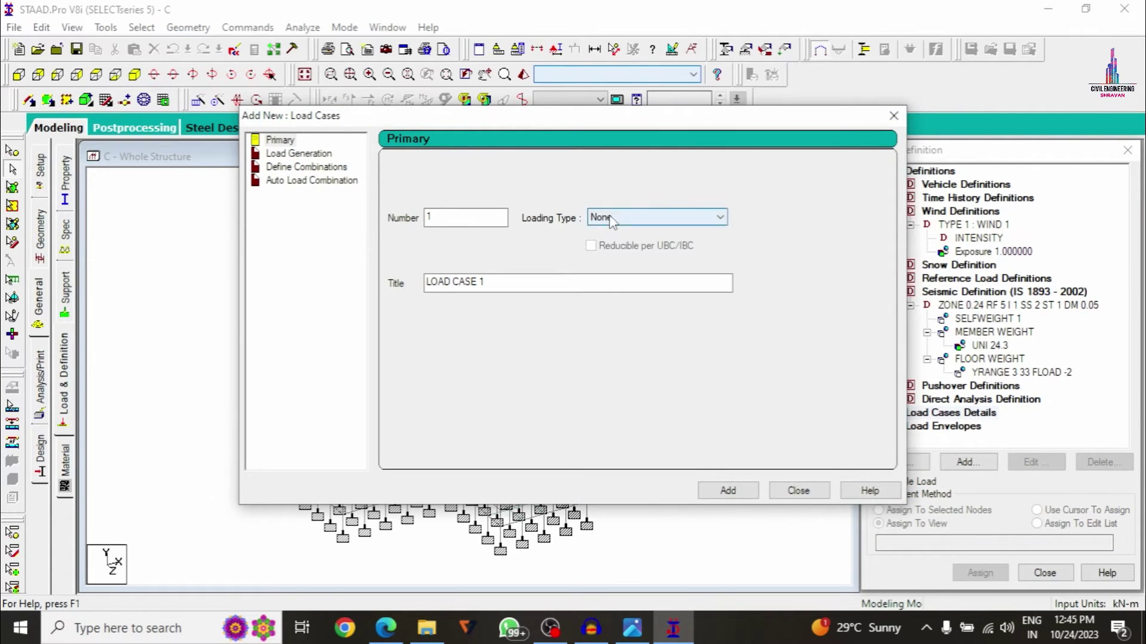
left_click(604, 219)
left_click(610, 276)
left_click_drag(610, 277, 356, 282)
type("EQX")
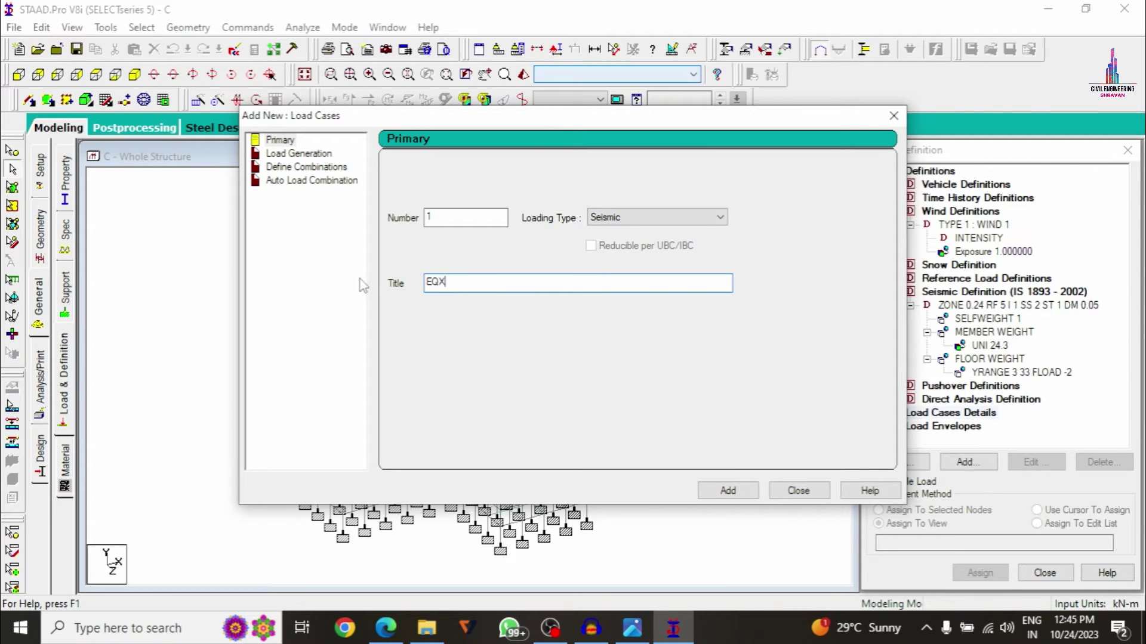
left_click(727, 490)
left_click_drag(551, 284, 309, 281)
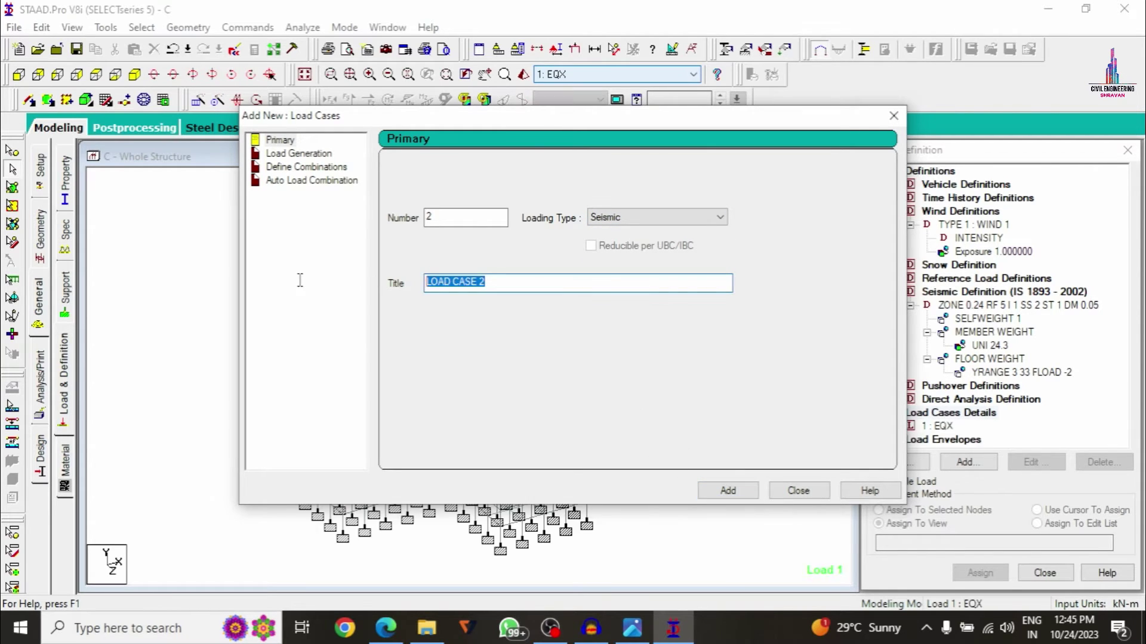
type("EQY")
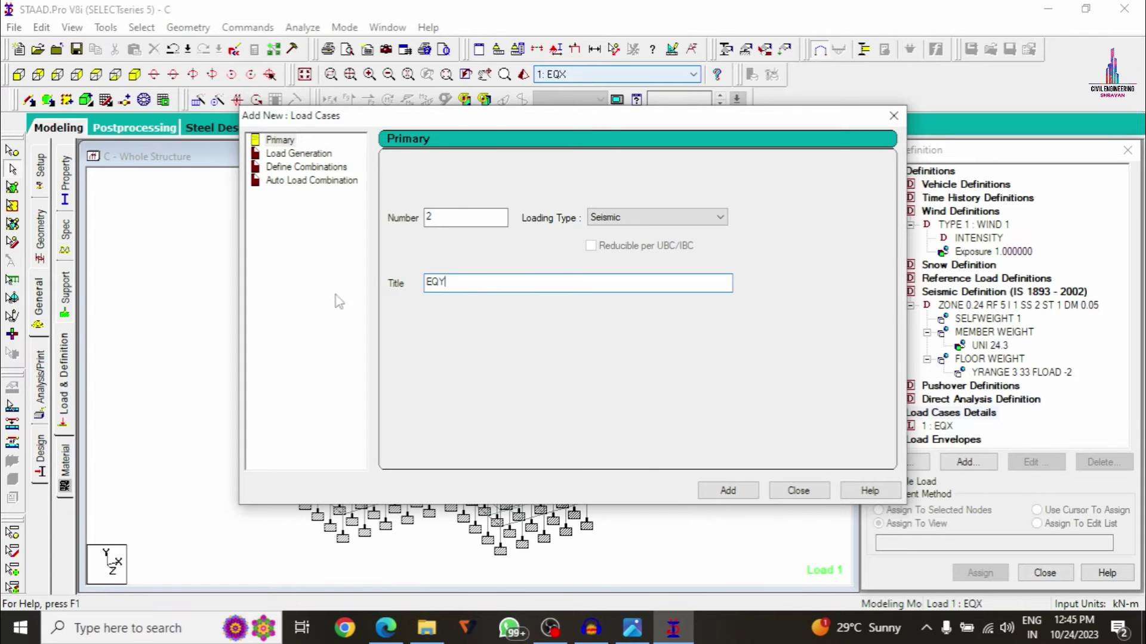
left_click(726, 490)
Create two primary load cases of type Wind, number 3 titled WX and number 4 titled WY.
left_click(629, 218)
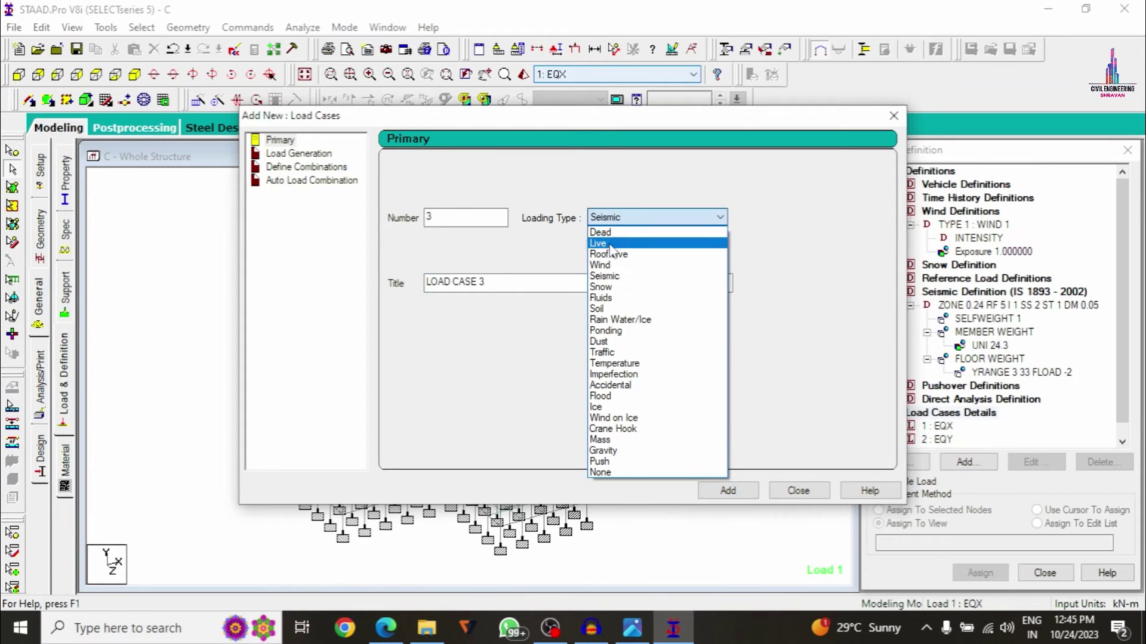
left_click(599, 265)
left_click_drag(537, 284, 341, 289)
type("WX")
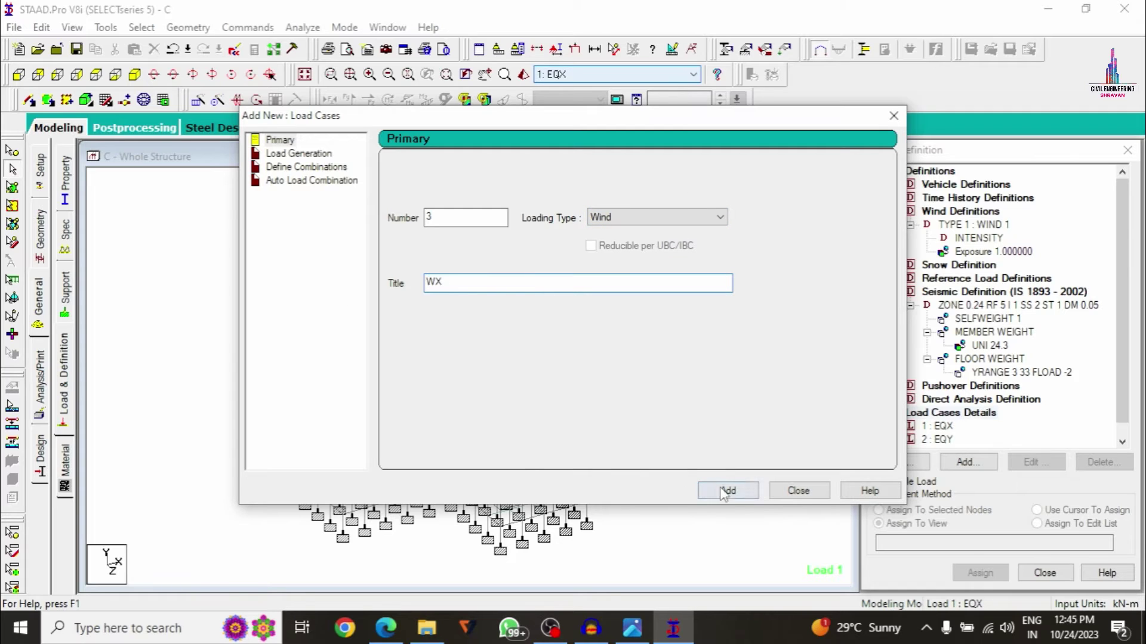
left_click(721, 491)
left_click_drag(486, 287, 302, 289)
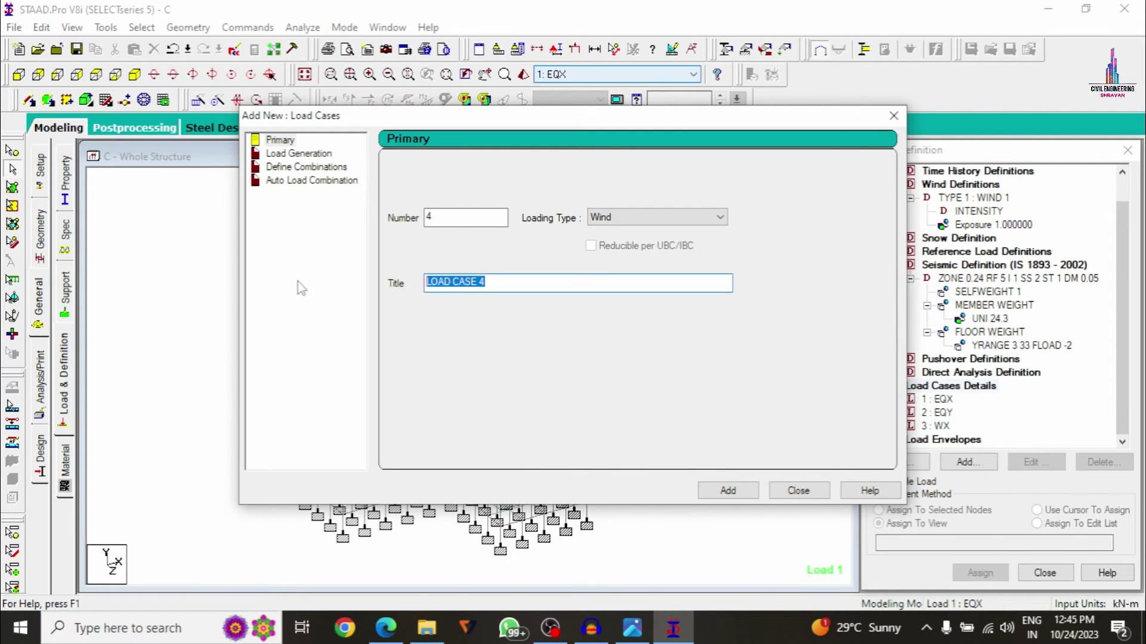
type("WY")
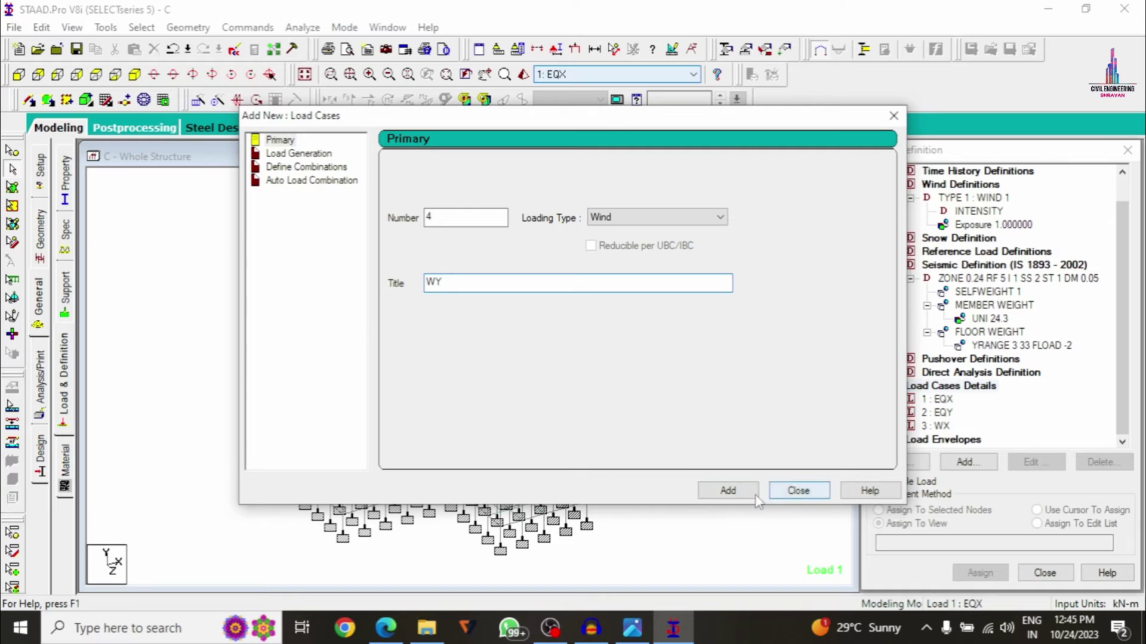
left_click(728, 490)
Create primary load case 5 of type Dead with the title DL.
left_click(615, 221)
left_click(615, 232)
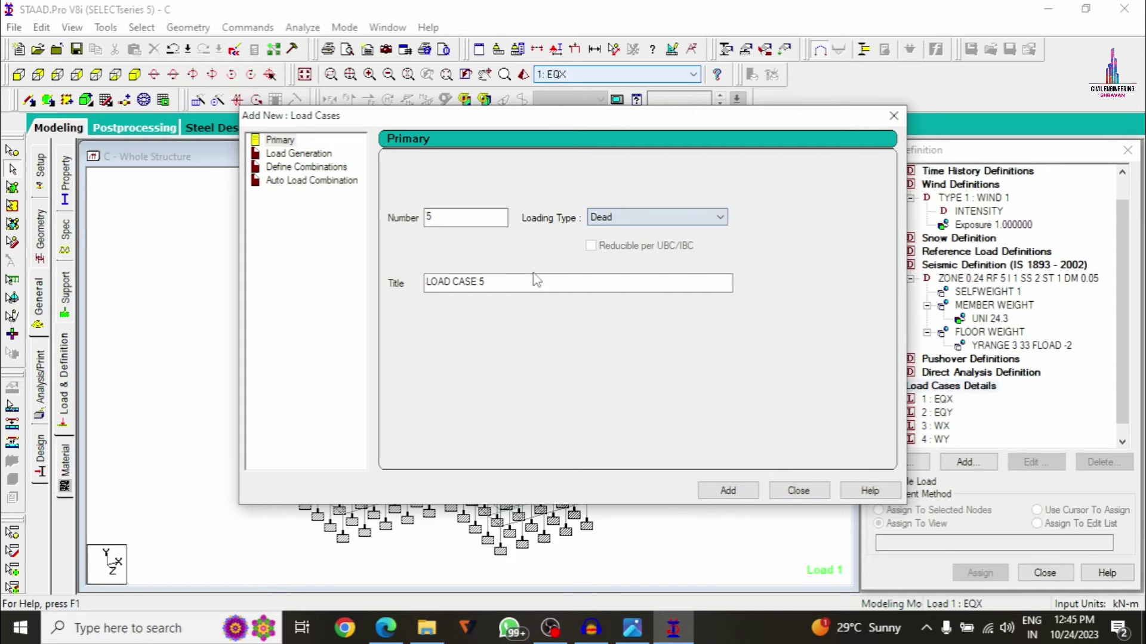
left_click_drag(537, 281, 268, 282)
type("DL")
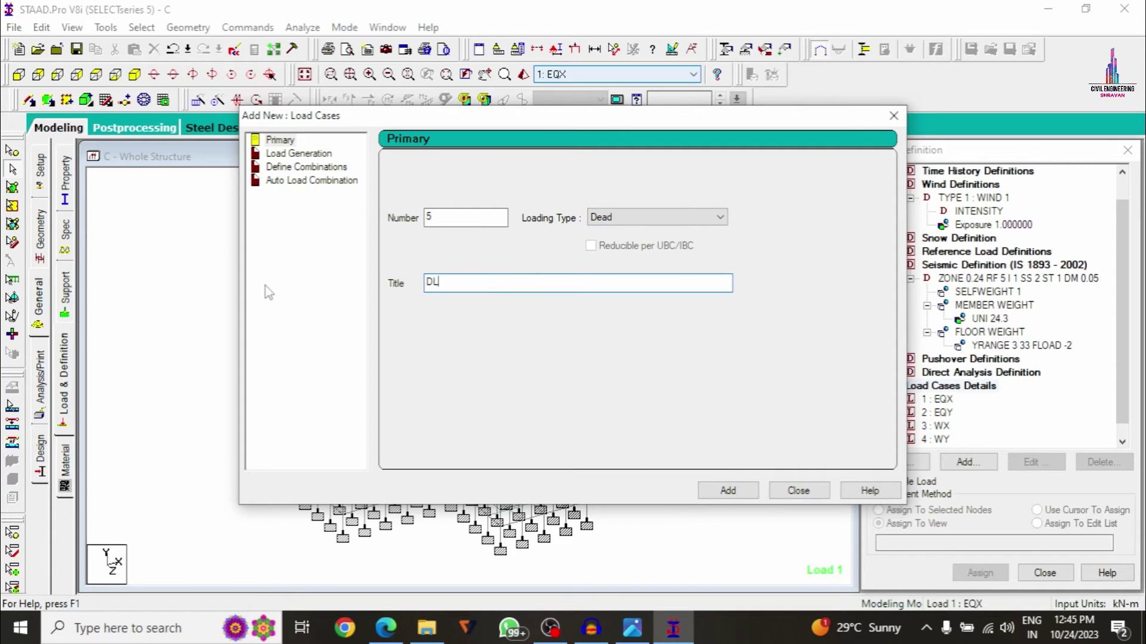
key("Return")
Create primary load case 6 of type Live with the title LL and finish adding load cases.
left_click(614, 219)
left_click(615, 242)
left_click_drag(524, 280, 363, 297)
type("LL")
key("Return")
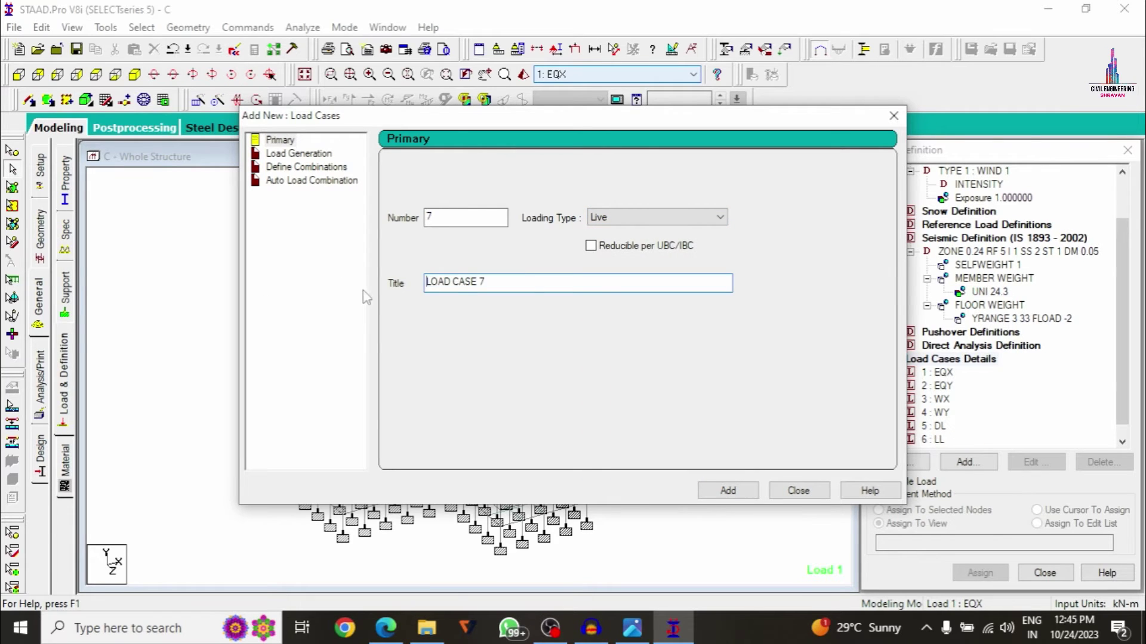
left_click(798, 490)
Add a seismic load in the X direction with a factor of 1 to load case EQX.
left_click(942, 362)
left_click(935, 375)
left_click(965, 465)
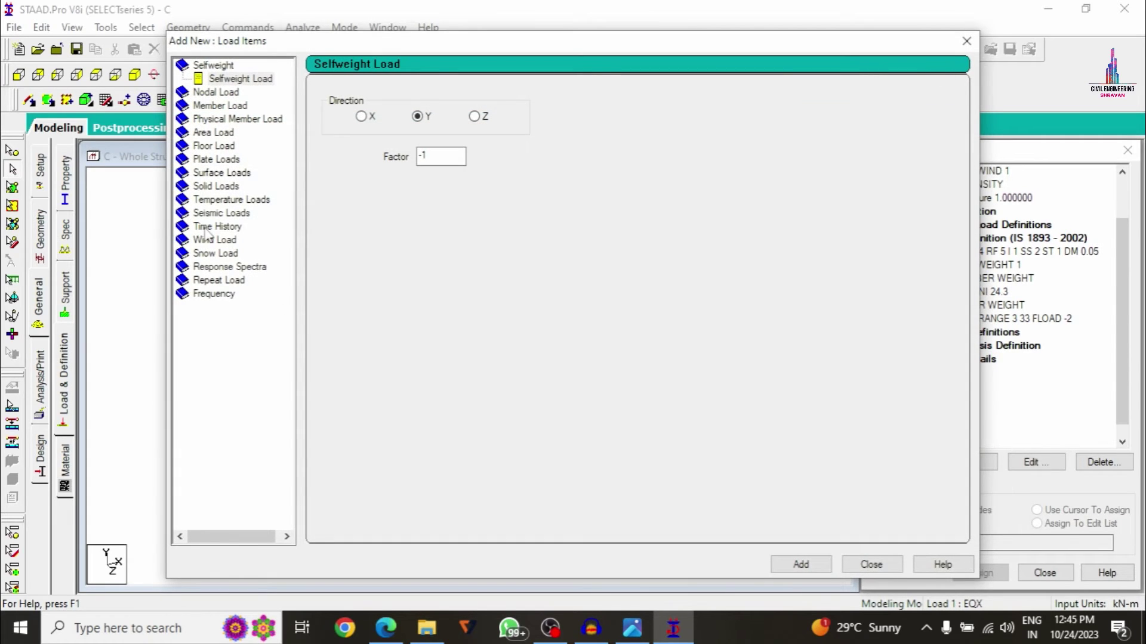
left_click(210, 214)
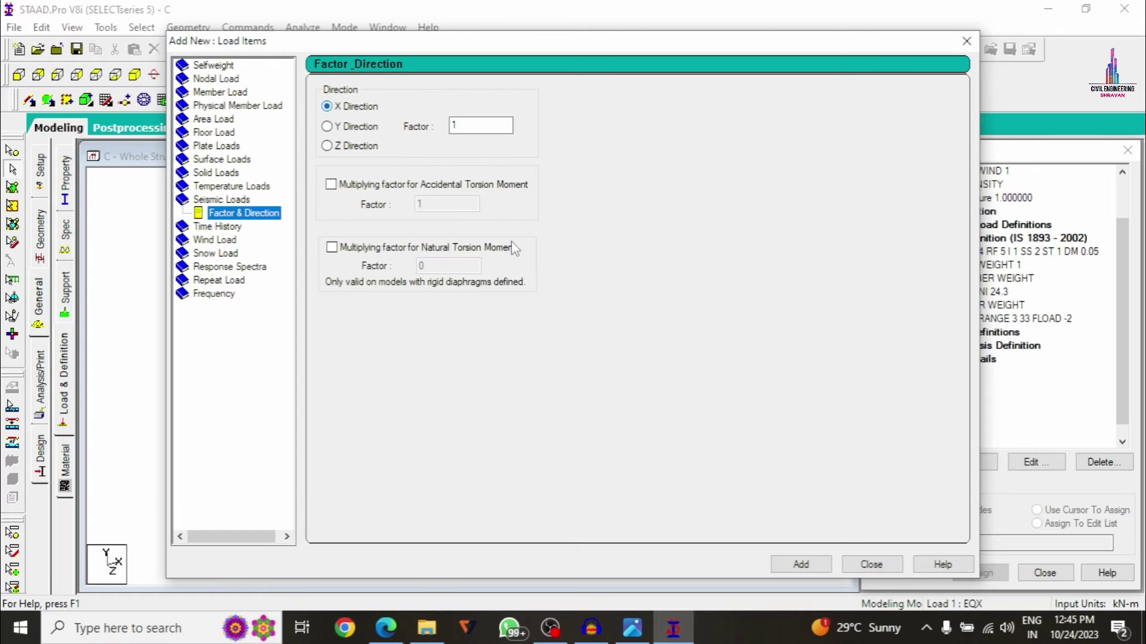
left_click(800, 565)
left_click(870, 564)
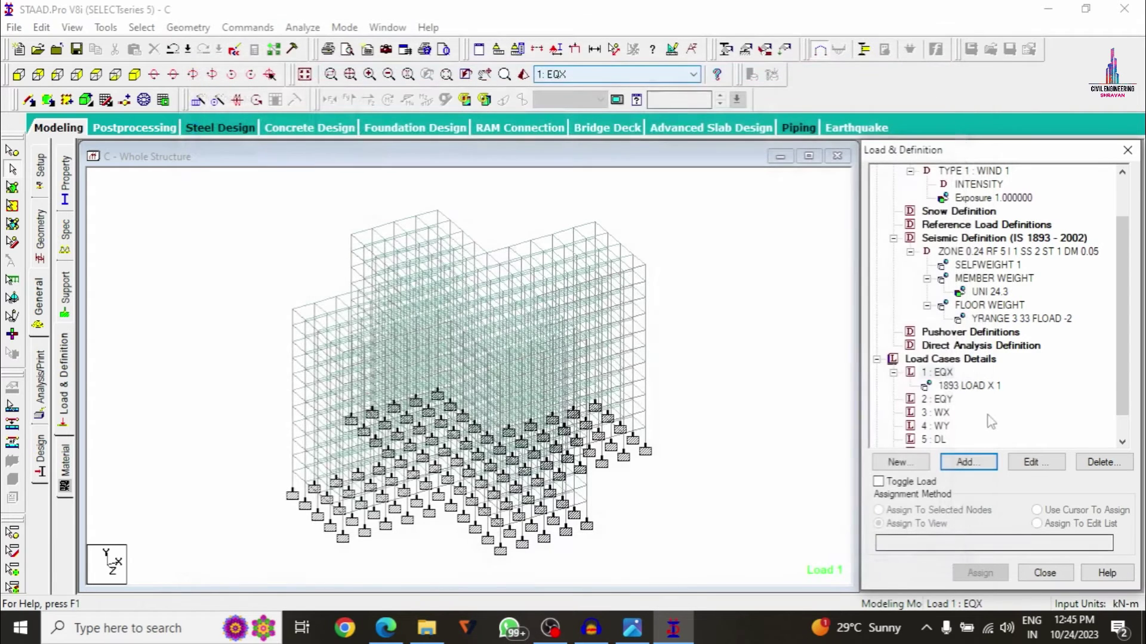
Add a seismic load in the Z direction with a factor of 1 to load case EQY.
left_click(943, 399)
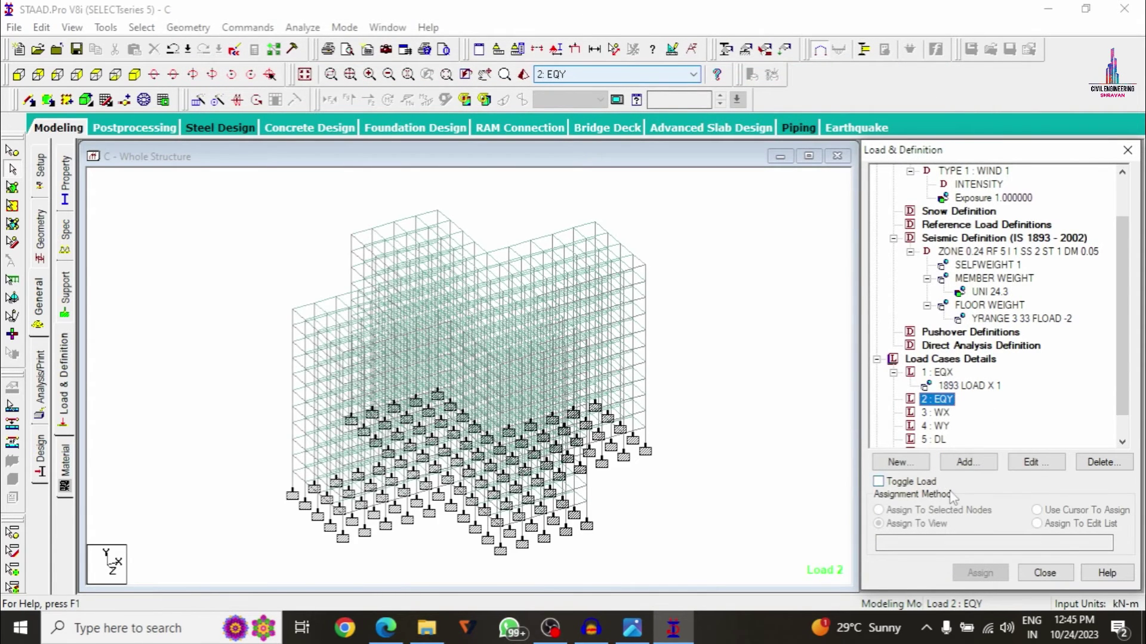
left_click(962, 464)
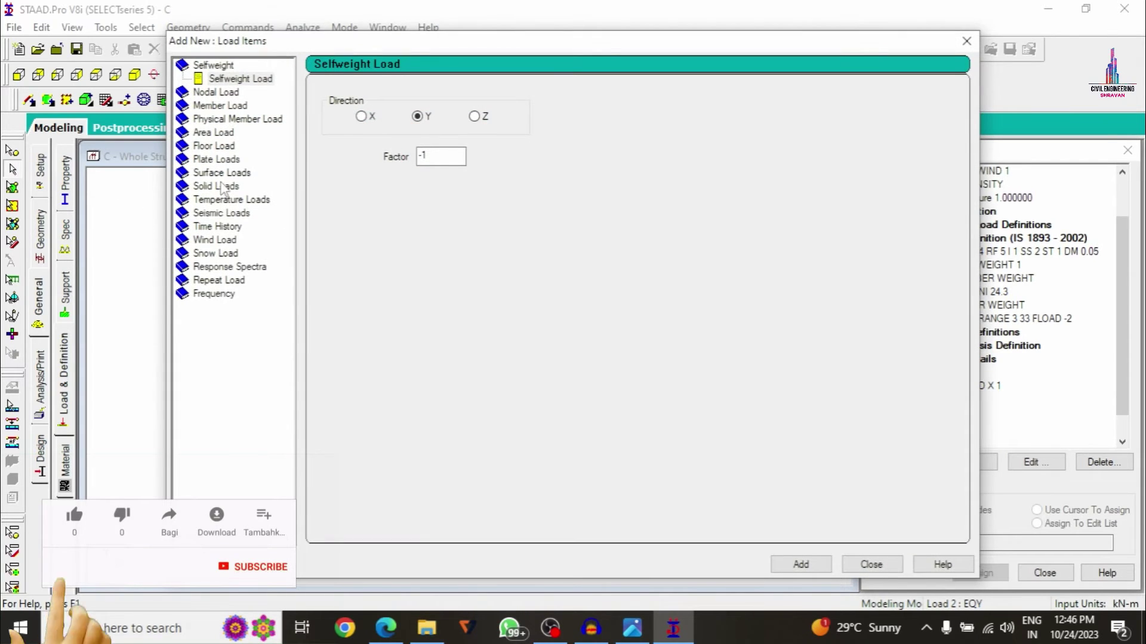
left_click(225, 214)
left_click(327, 146)
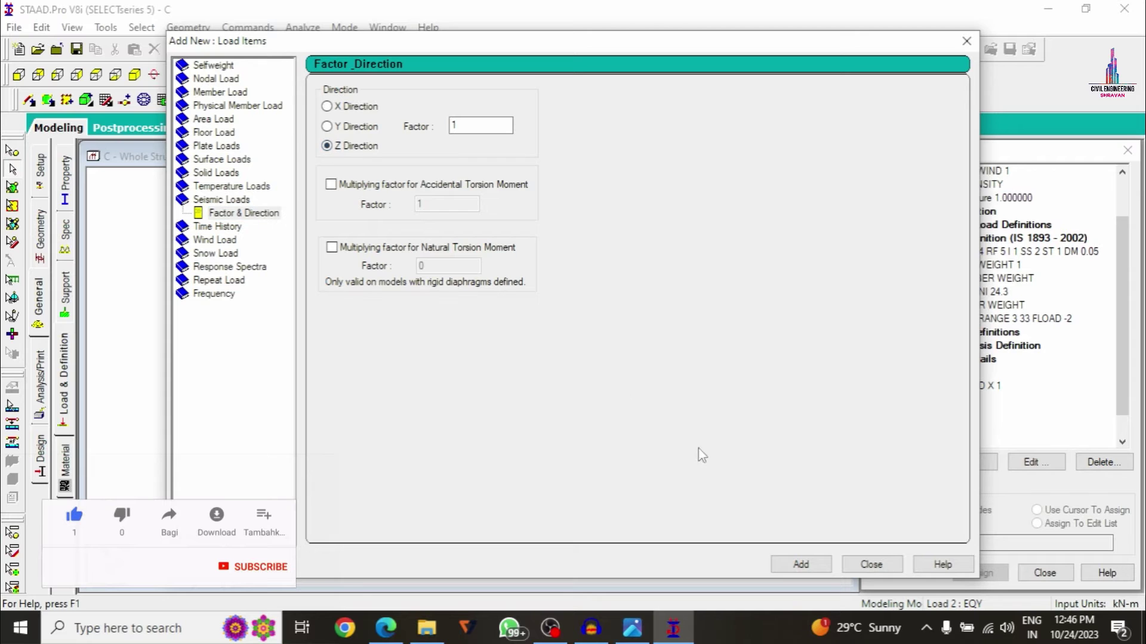
left_click(801, 563)
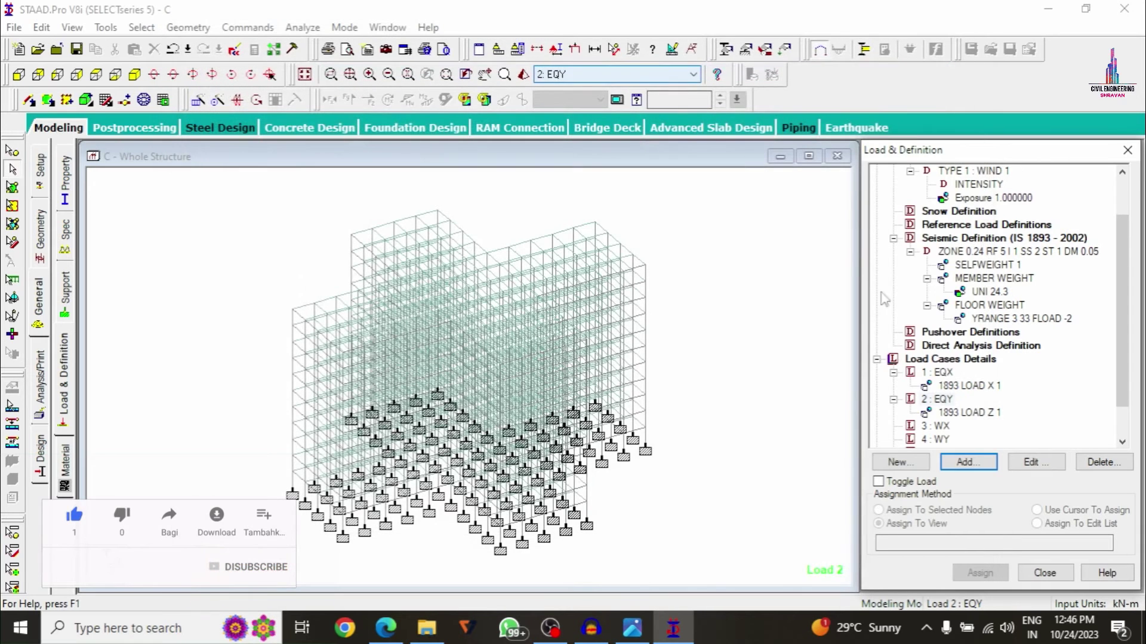
Add type 1 wind loads on the X windward face with factors 1 and -1 to load case WX.
left_click(935, 426)
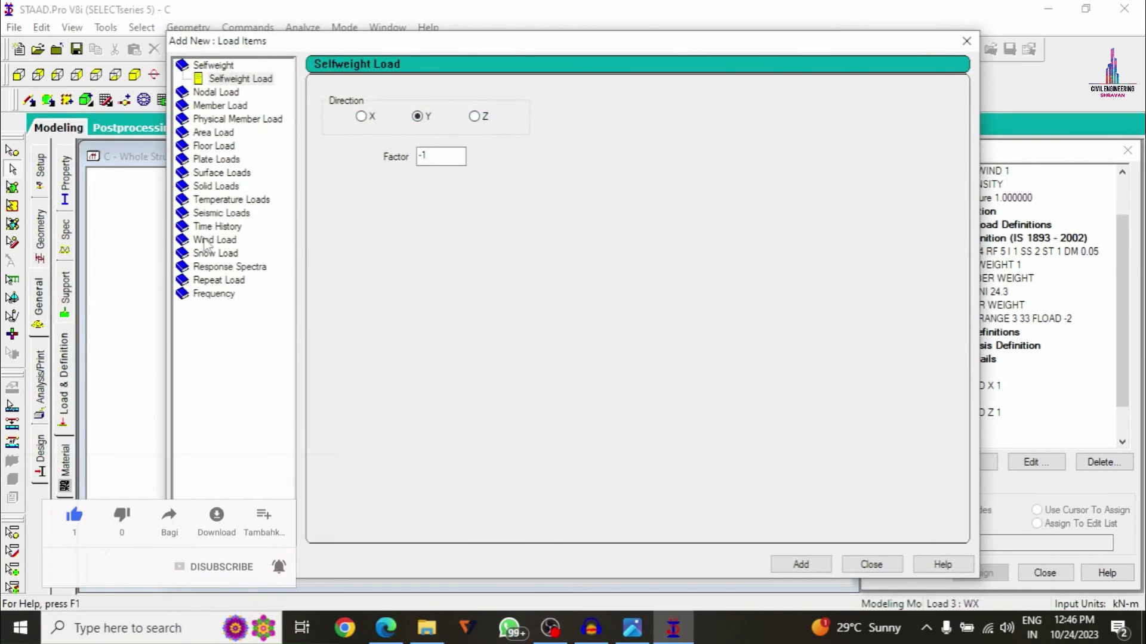
left_click(210, 239)
left_click(800, 565)
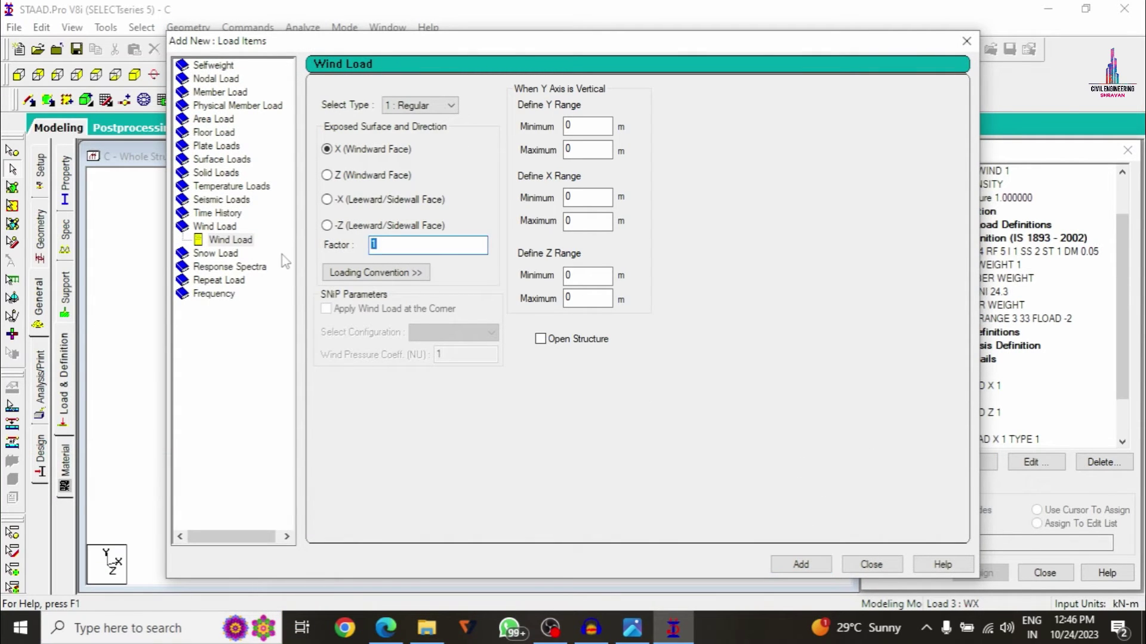
type("-1")
key("Return")
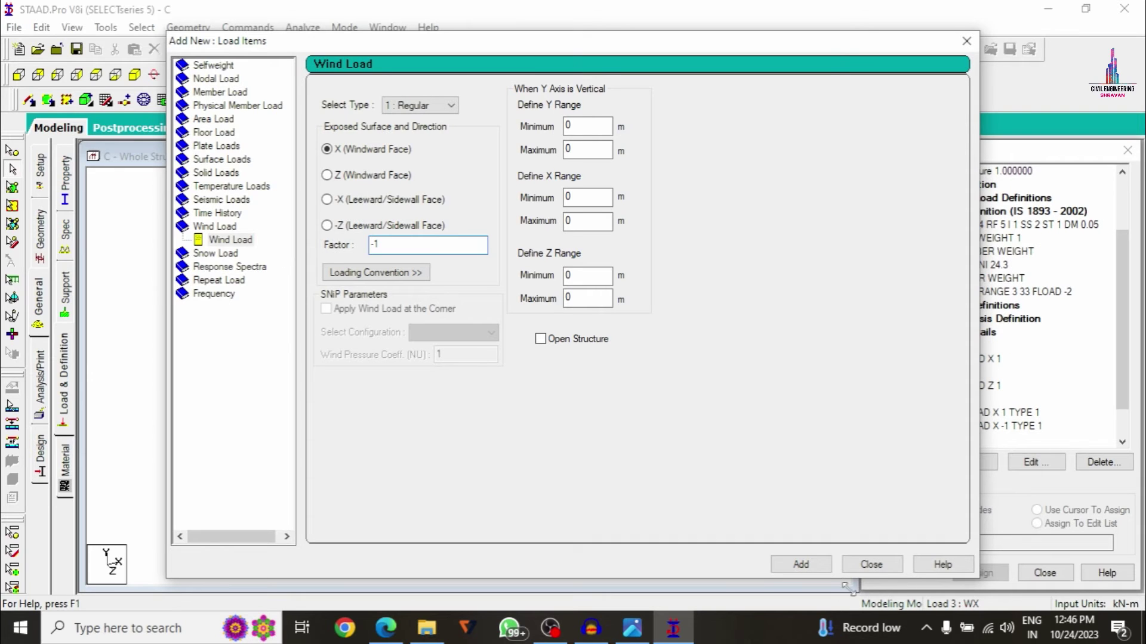
left_click(871, 564)
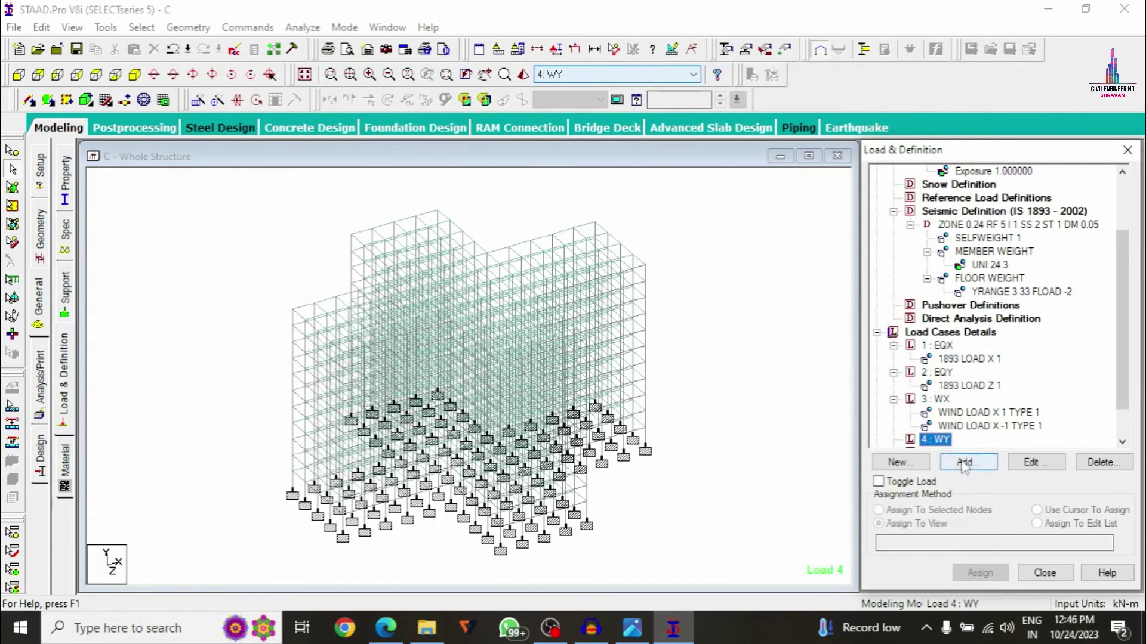
Add type 1 wind loads on the Z windward face with factors 1 and -1 to load case WY.
key("Return")
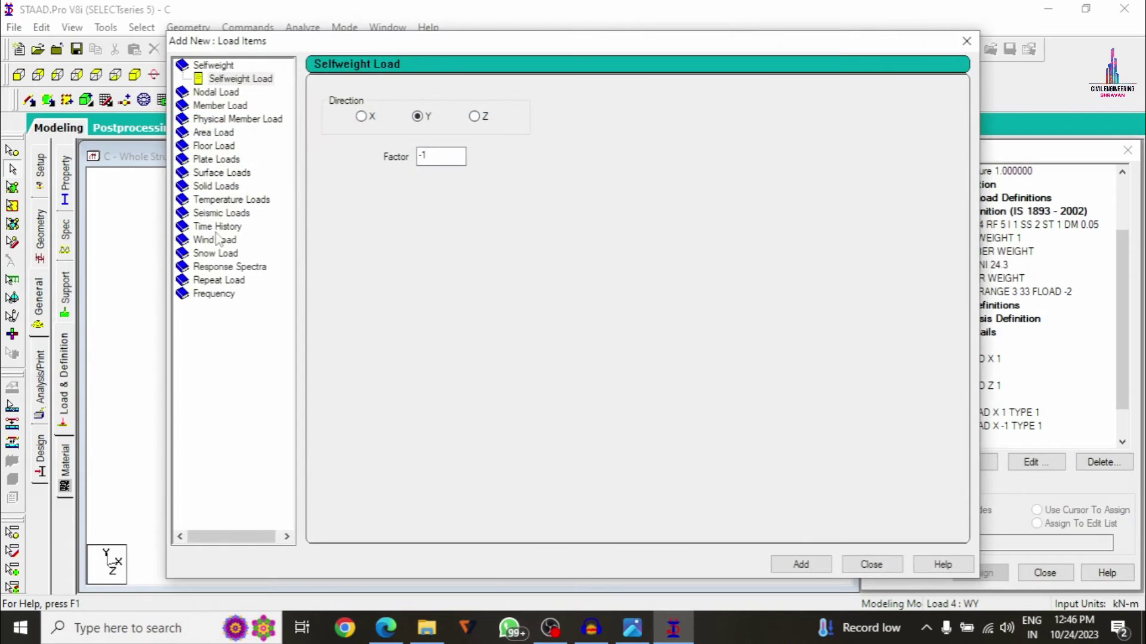
left_click(209, 243)
left_click(349, 175)
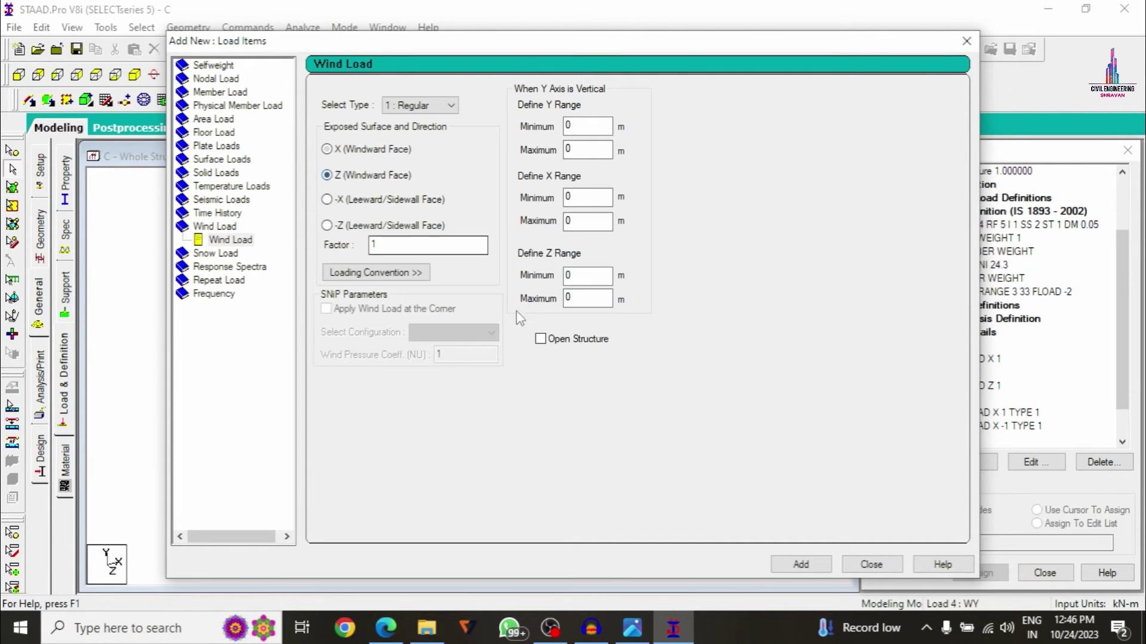
left_click(820, 570)
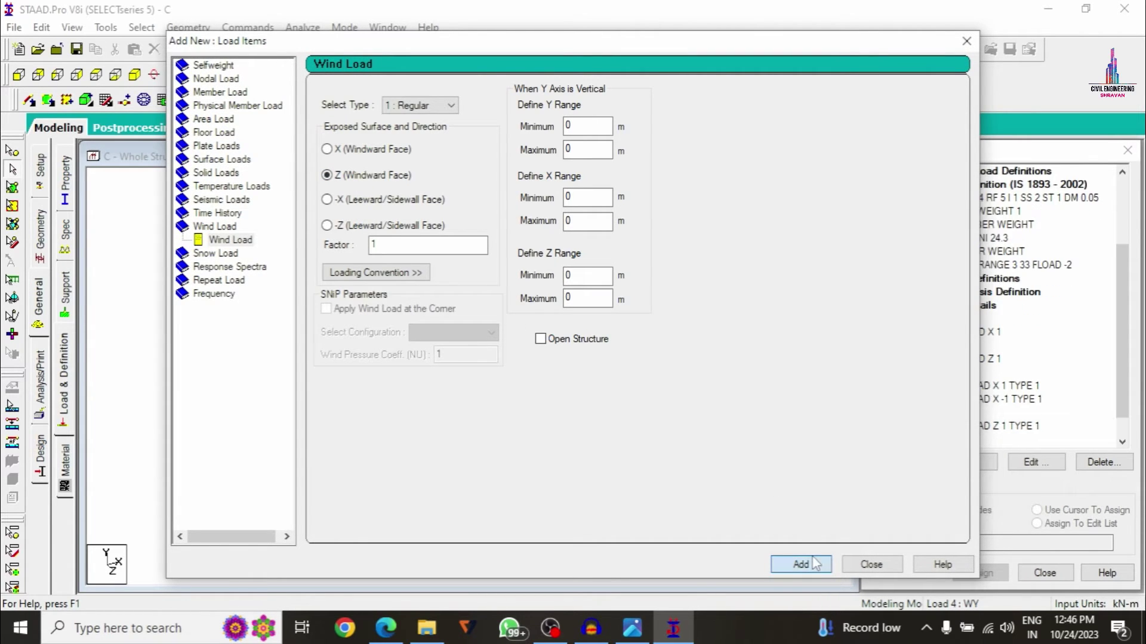
left_click(411, 251)
double_click(411, 251)
type("-1")
key("Return")
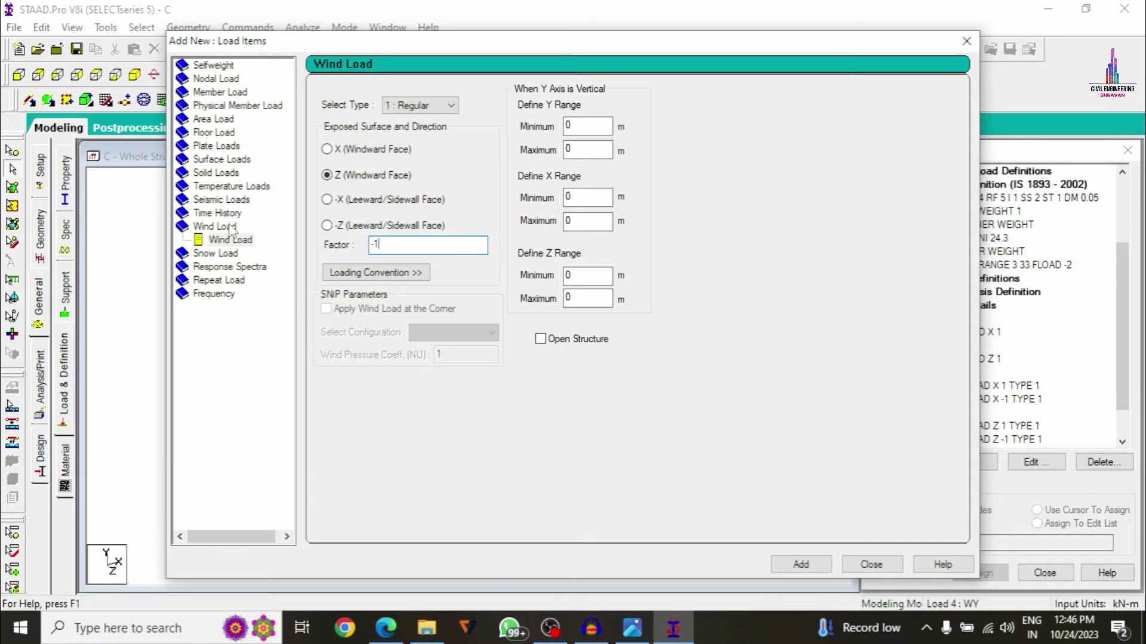
Add a self-weight load in the Y direction with a factor of -1 to load case DL.
left_click(896, 566)
scroll(1116, 415, "down", 1)
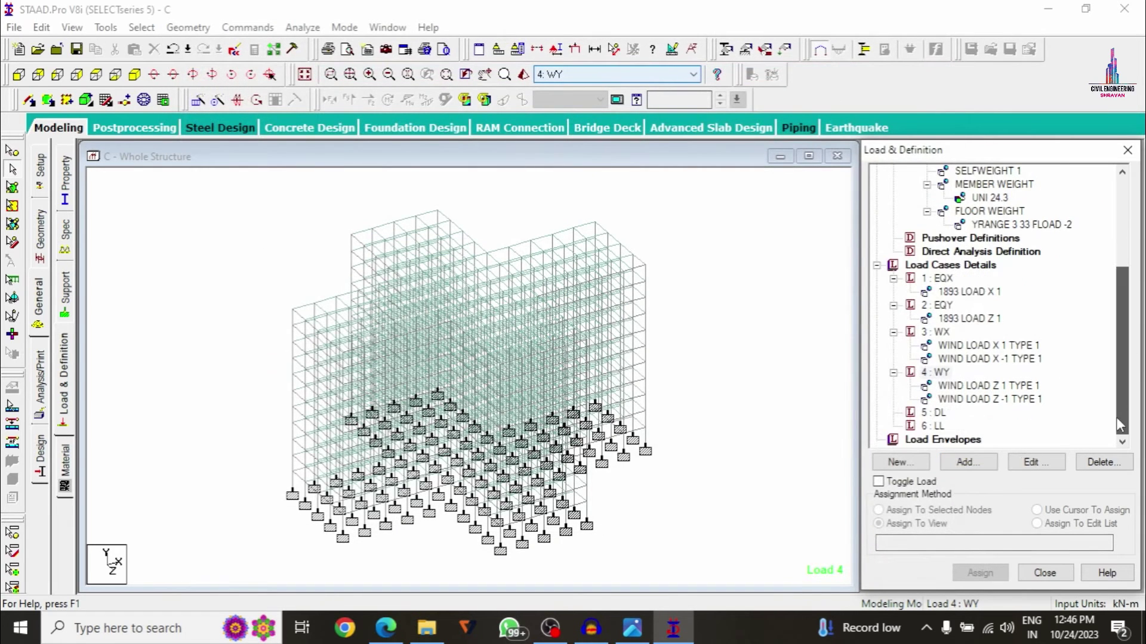
left_click(939, 412)
left_click(967, 462)
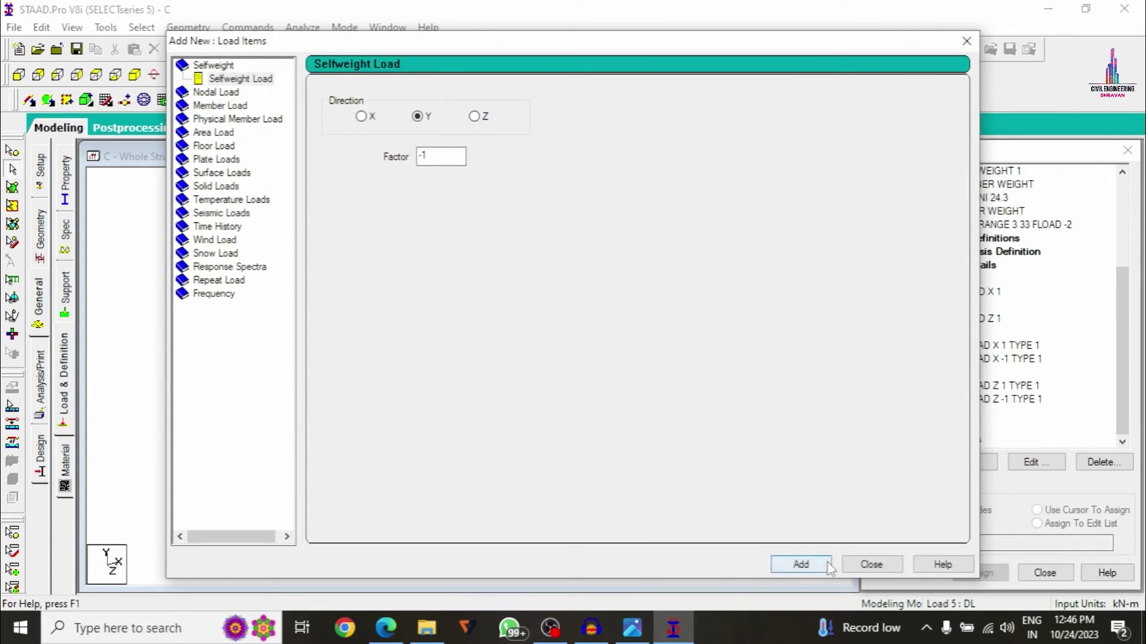
left_click(828, 567)
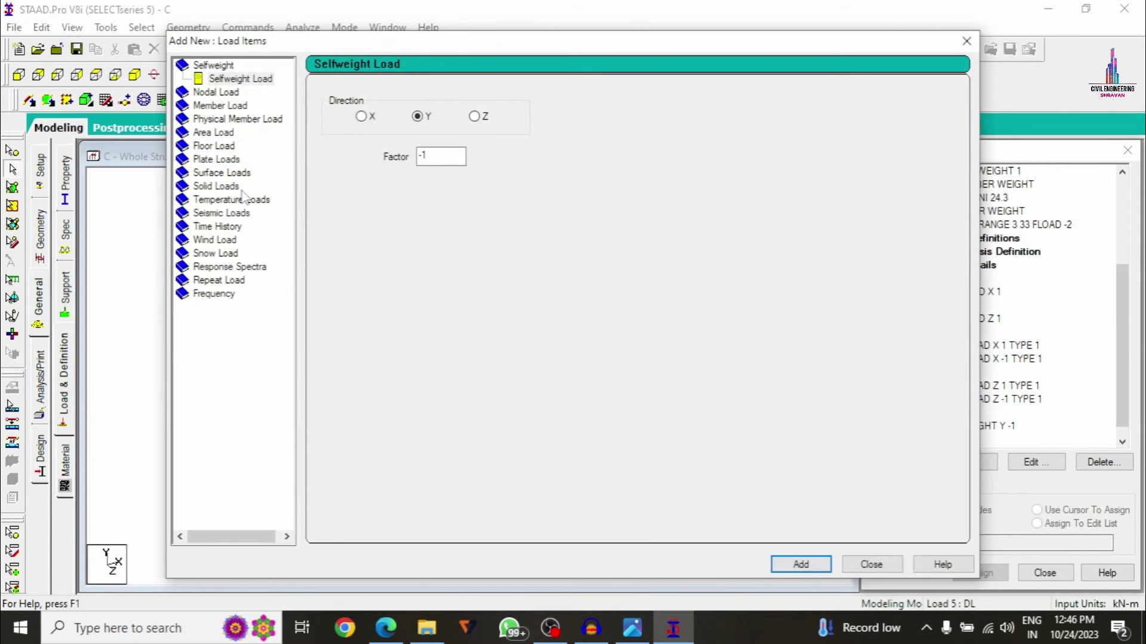
Add to load case DL a uniform member force of -24.3 kN/m in GY and a -3 kN/m2 Global Y floor load over Y range 3 to 33 m.
left_click(215, 106)
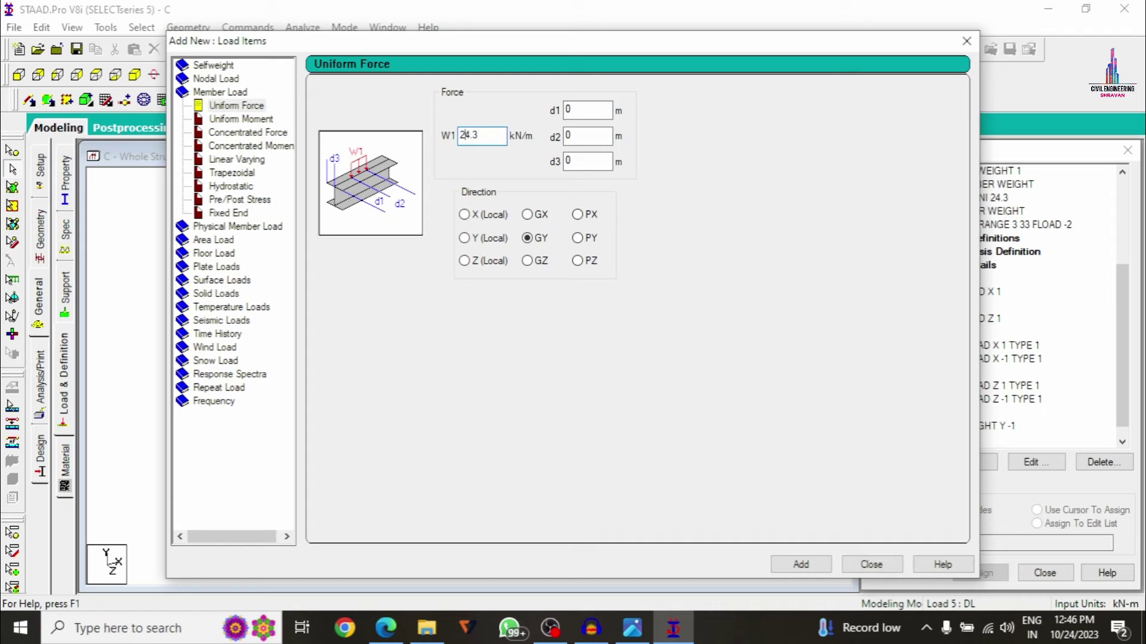
left_click(791, 564)
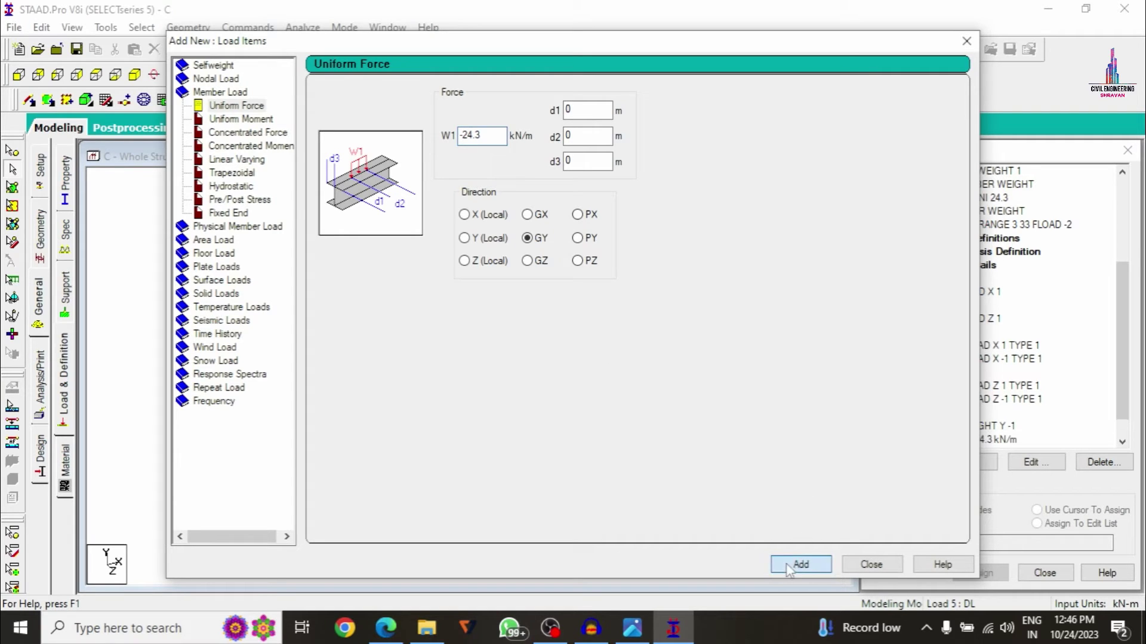
left_click(215, 253)
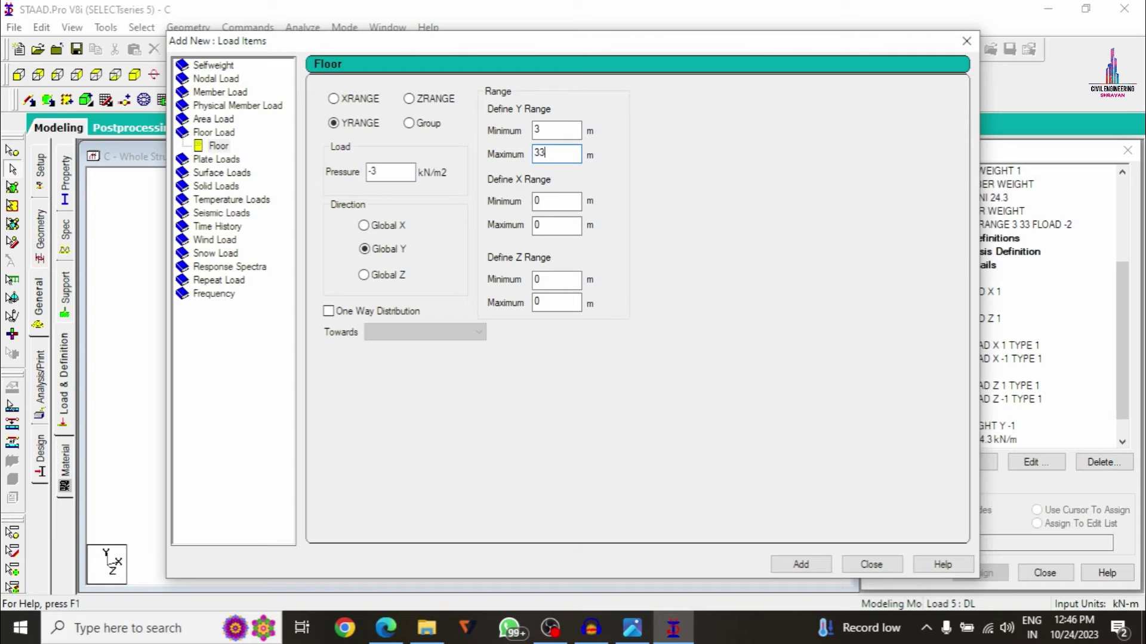
left_click(788, 564)
left_click(850, 564)
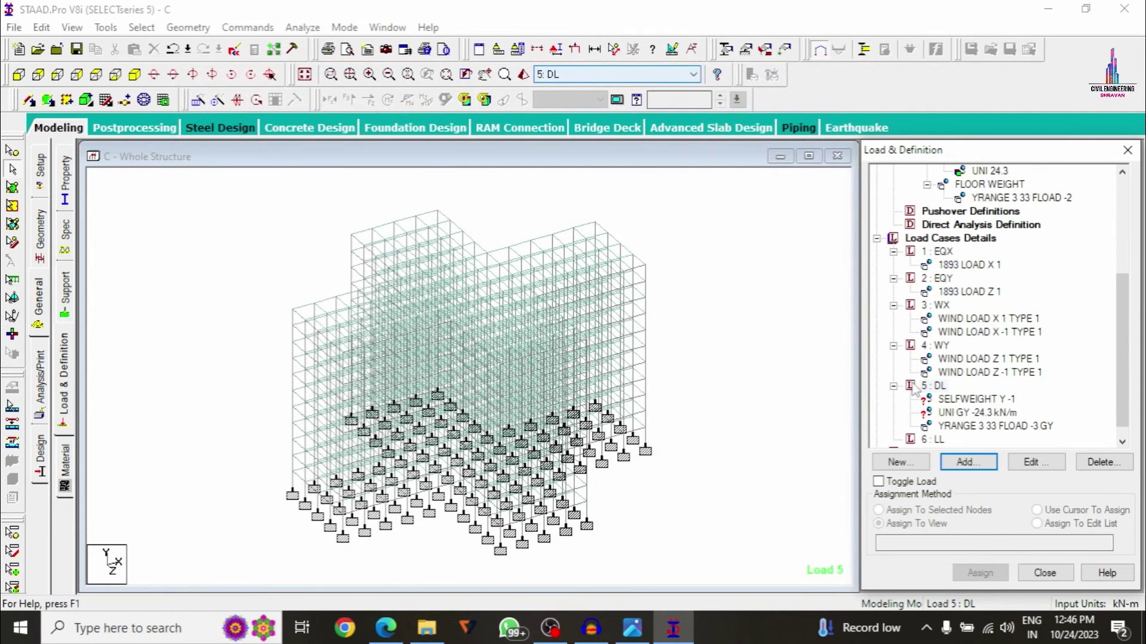
Assign the dead load case's self-weight to the entire structure using the Assign To View method.
left_click(955, 399)
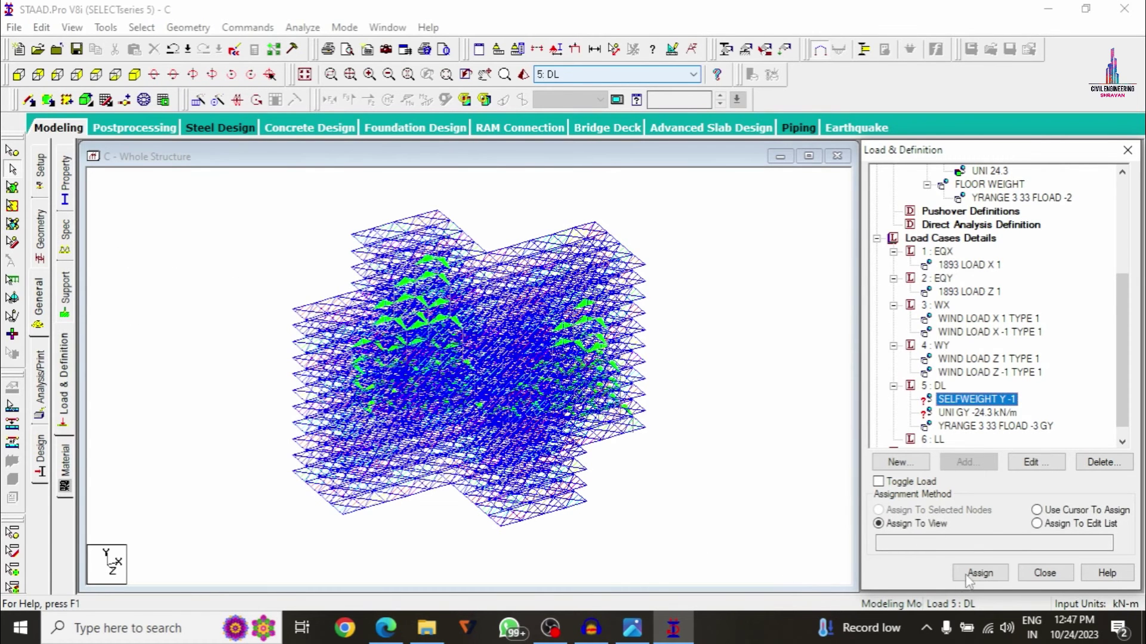
left_click(963, 576)
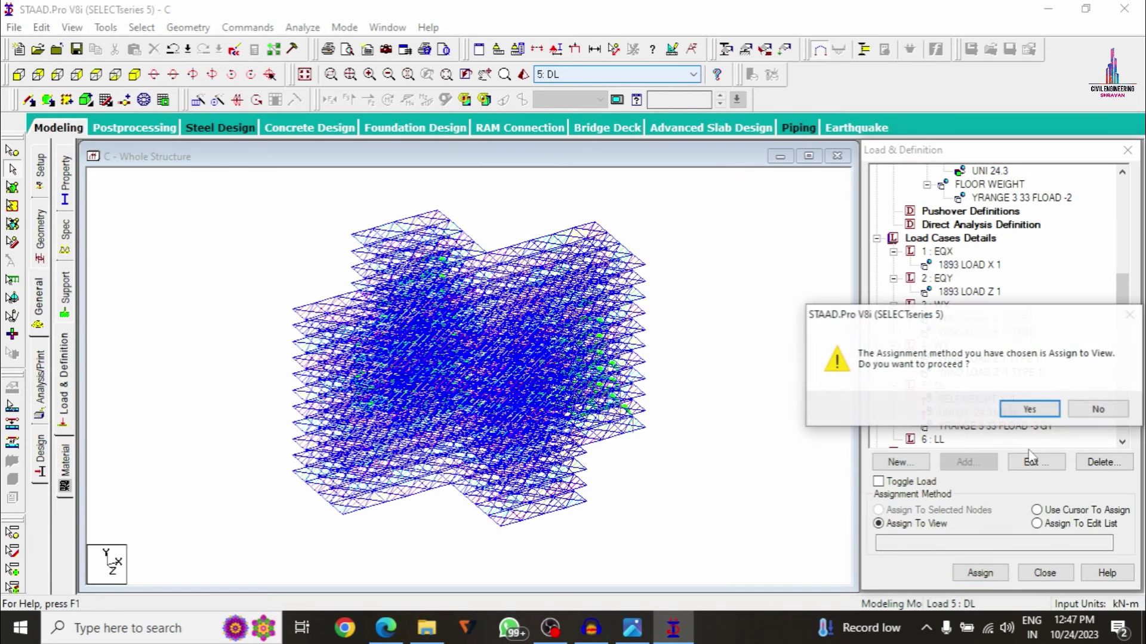
left_click(1024, 410)
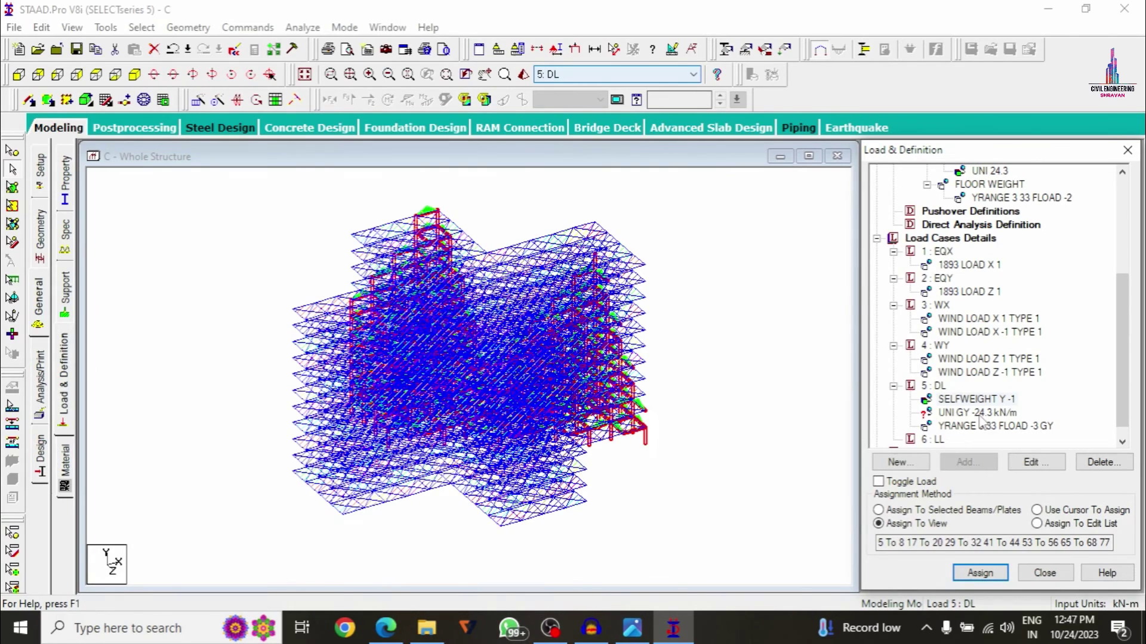
Assign the -24.3 kN/m uniform force of load case DL to all beams parallel to X and Z.
left_click(978, 413)
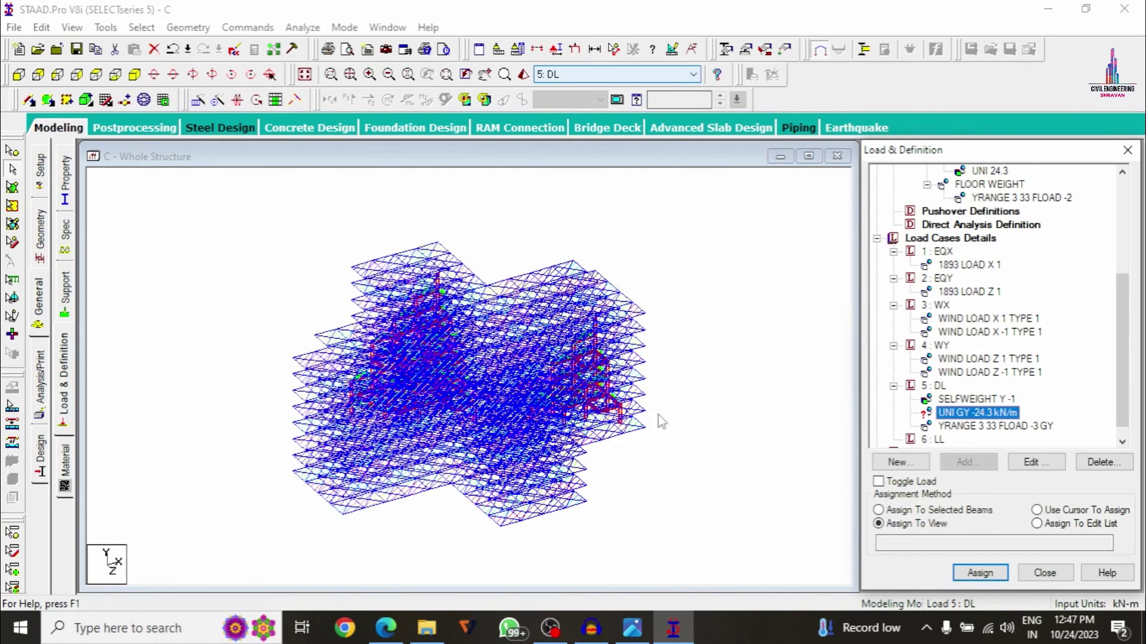
left_click(731, 368)
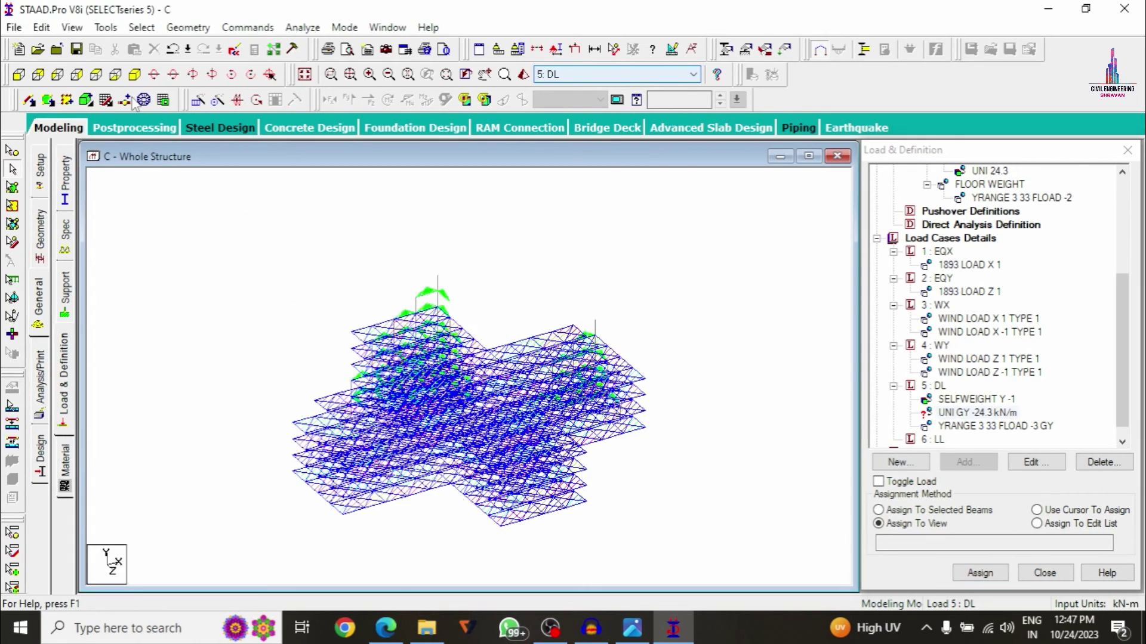
left_click(142, 27)
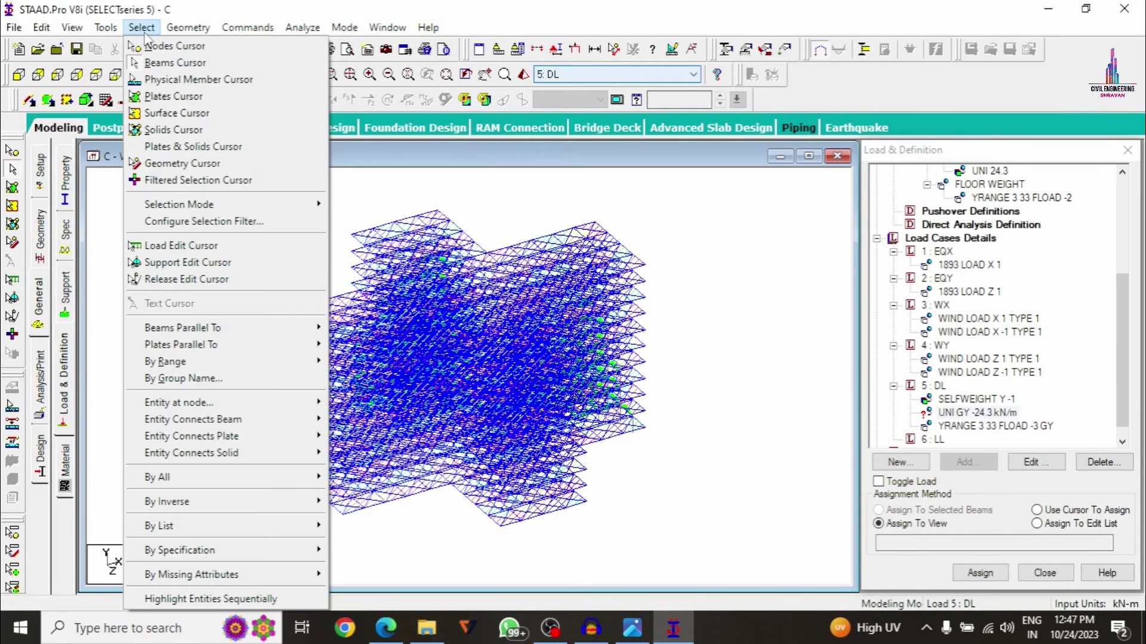
left_click(348, 328)
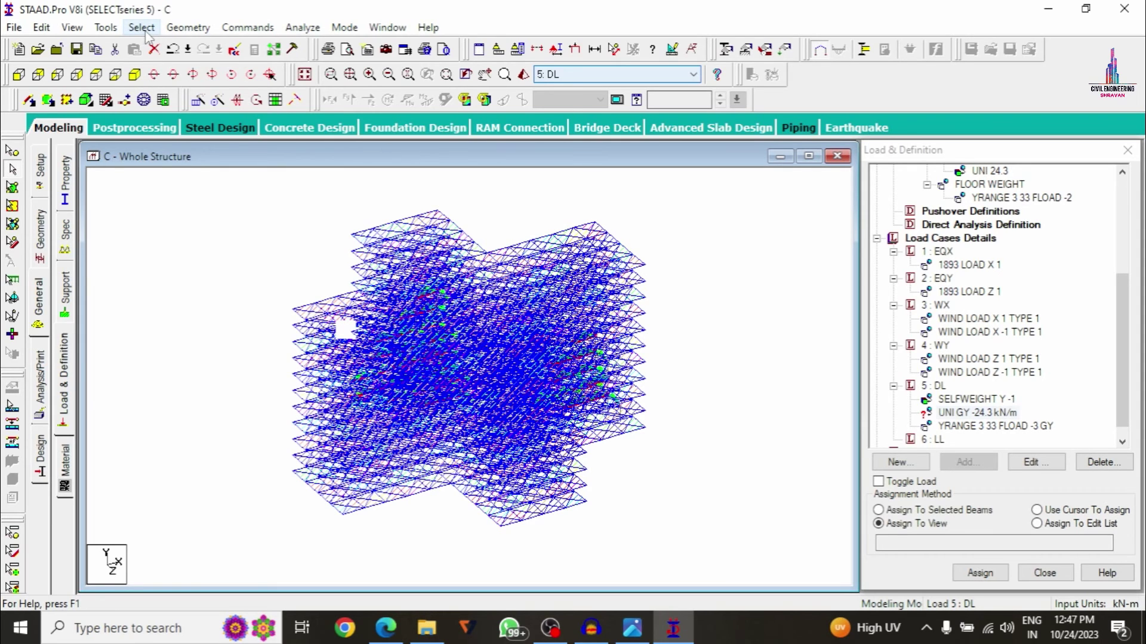
left_click(144, 28)
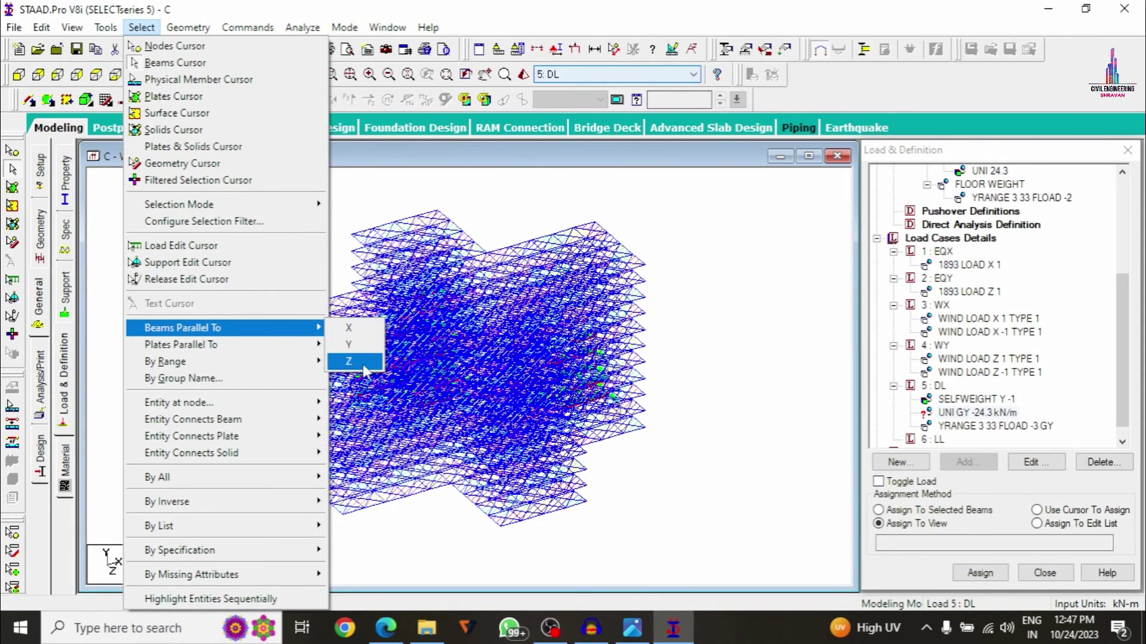
left_click(363, 361)
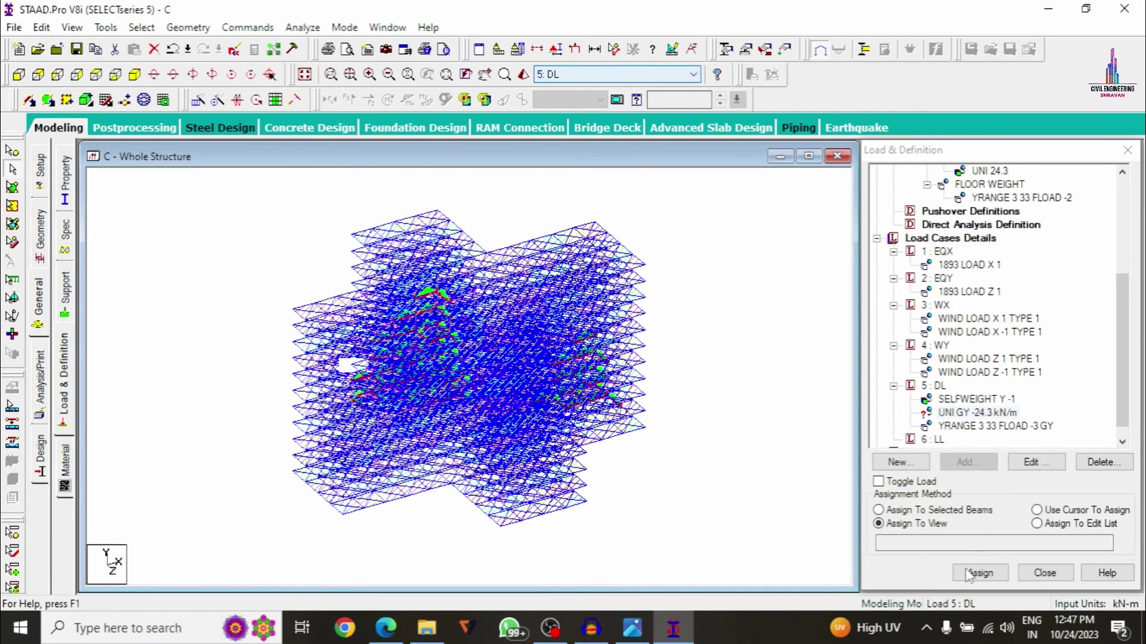
left_click(883, 512)
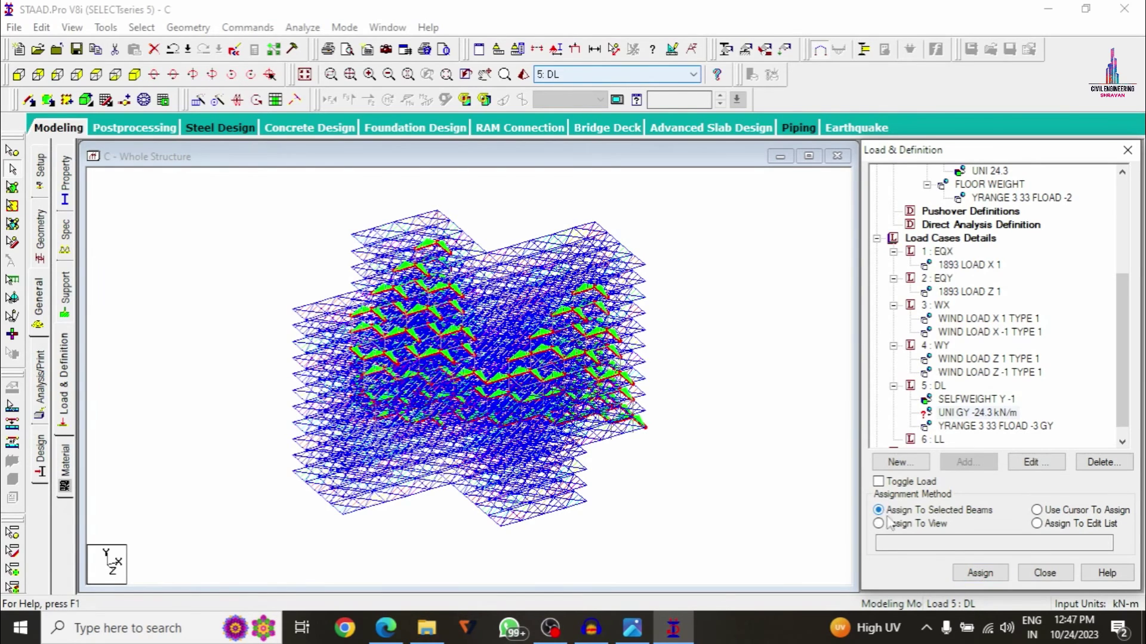
left_click(980, 573)
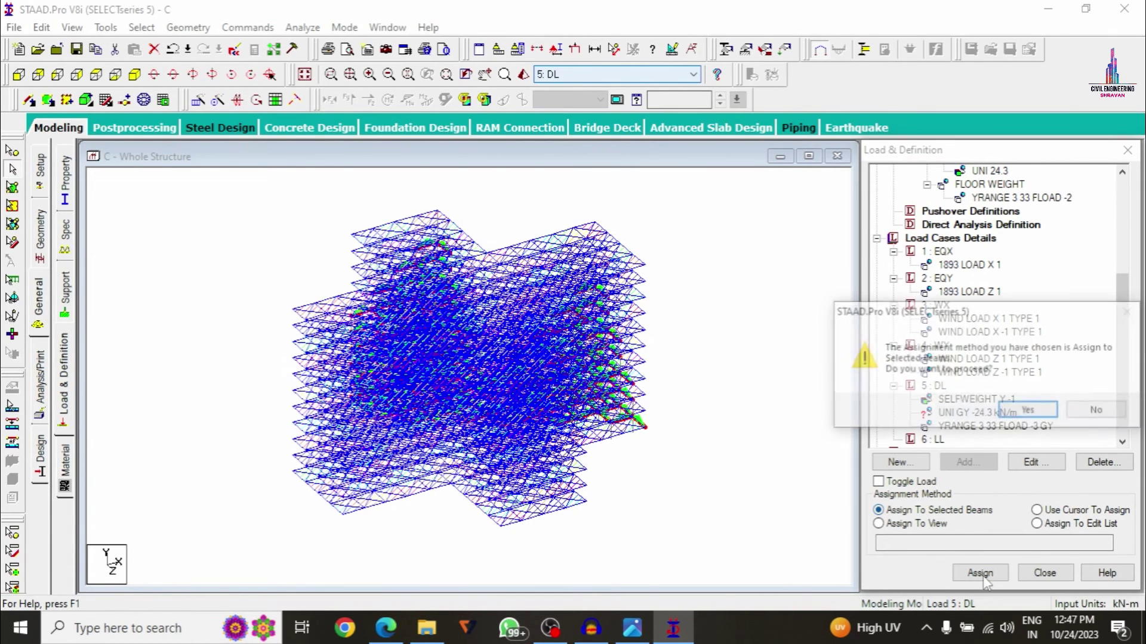
left_click(1028, 412)
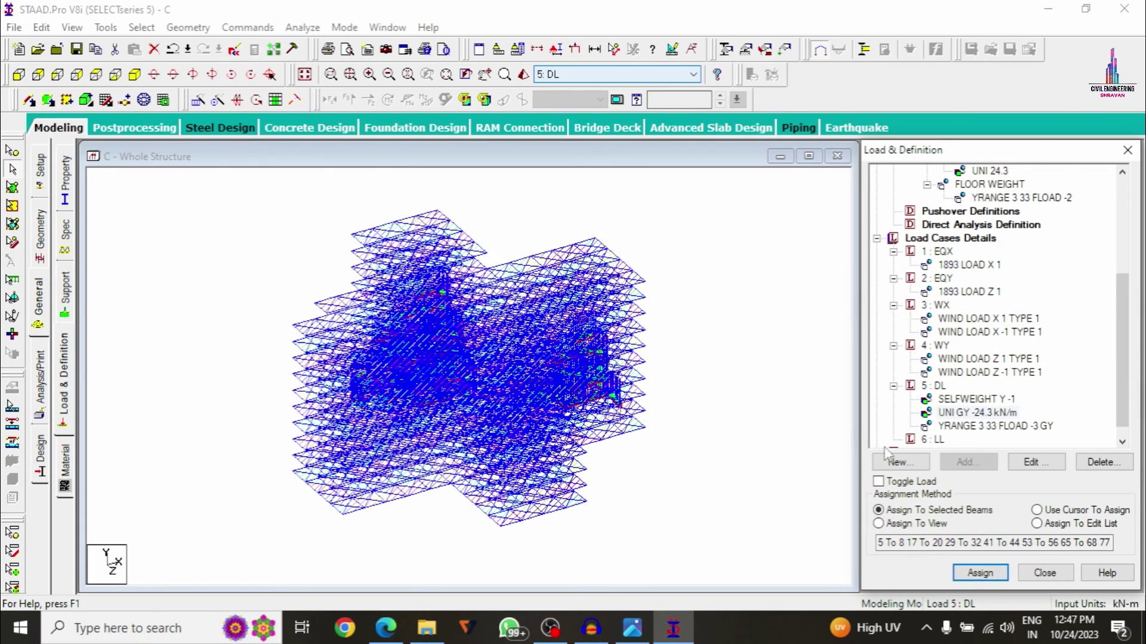
Add a floor load of -5 kN/m2 in Global Y over Y range 3 to 33 m to load case LL.
left_click(937, 440)
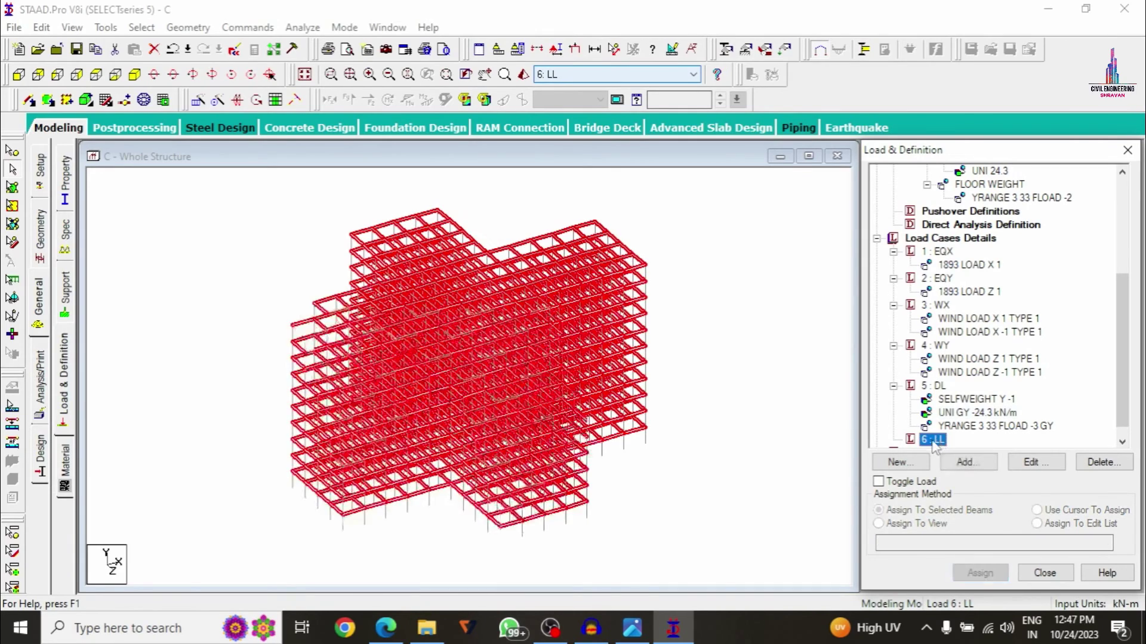
left_click(967, 462)
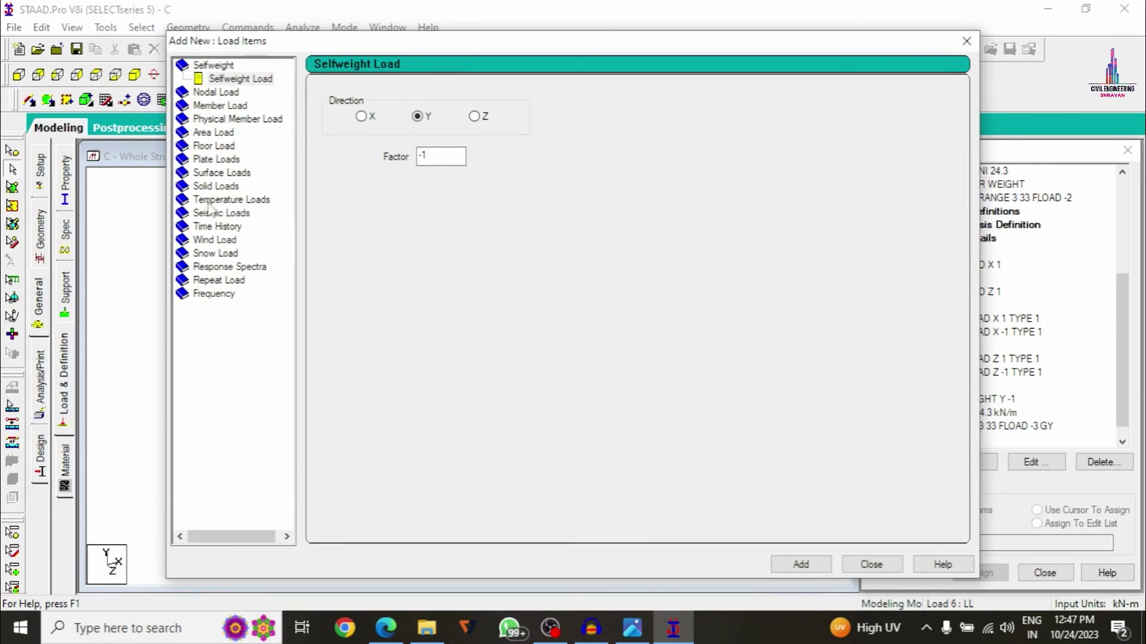
left_click(210, 144)
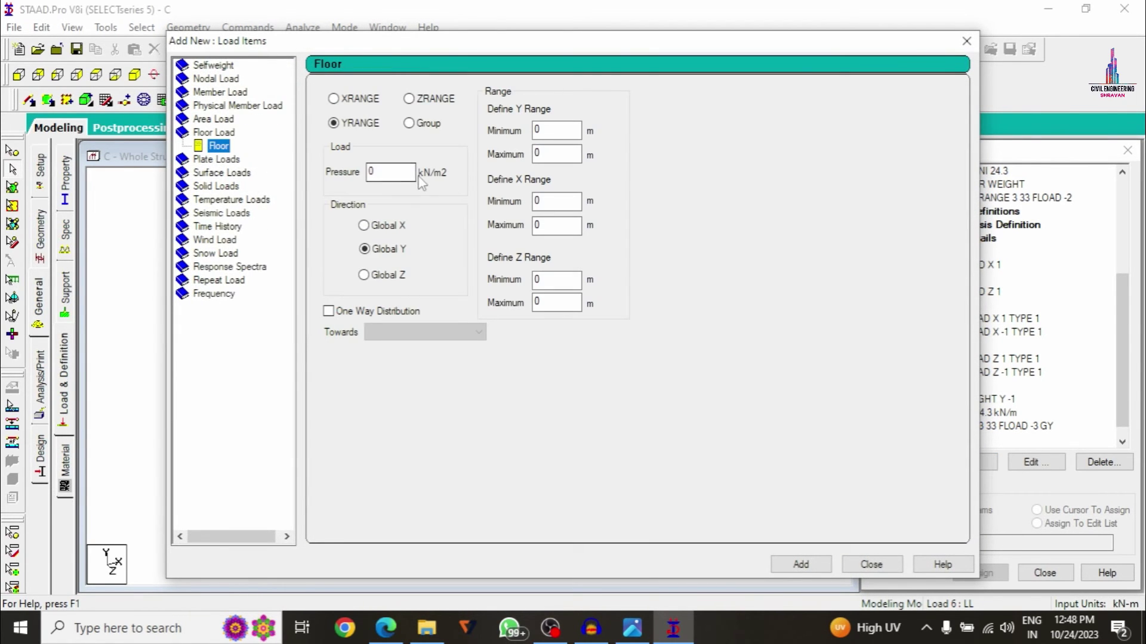
double_click(395, 171)
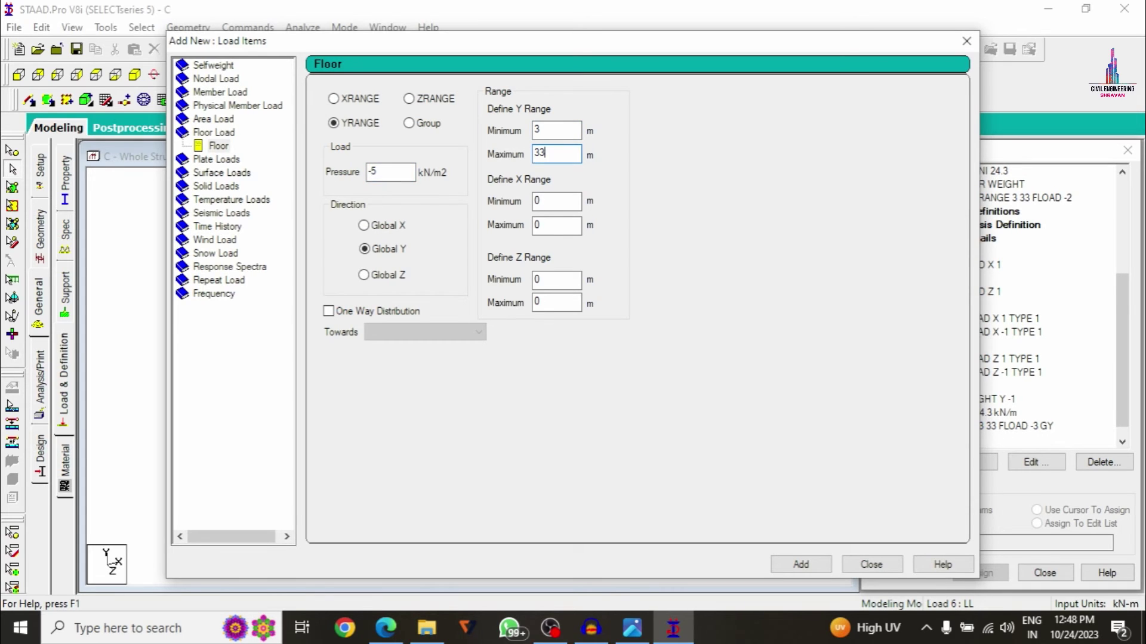
left_click(800, 565)
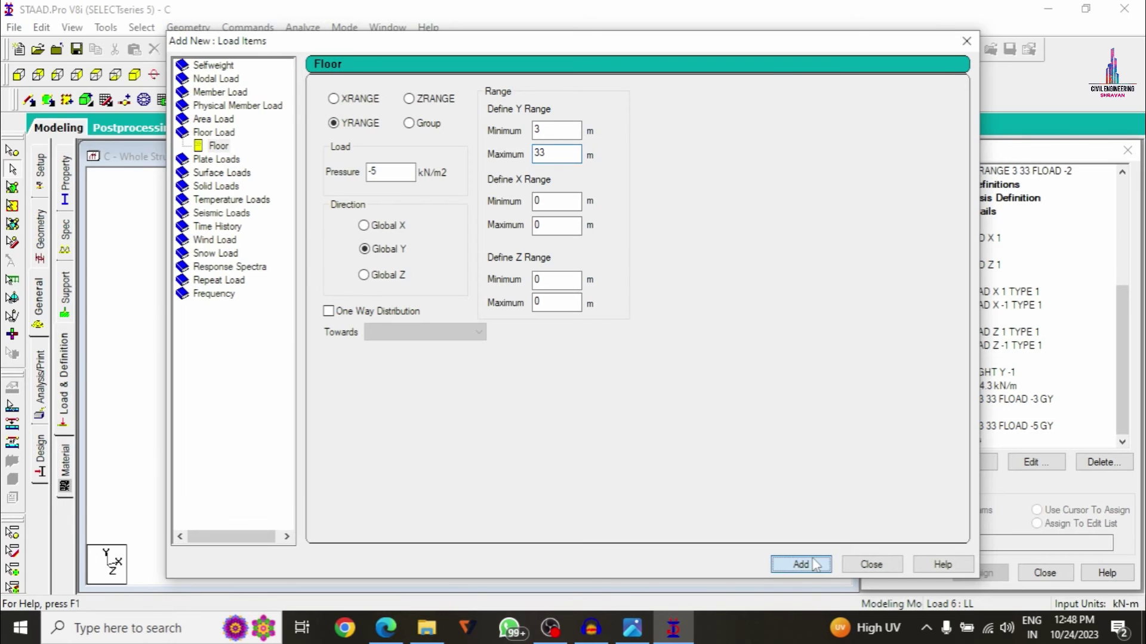
left_click(872, 565)
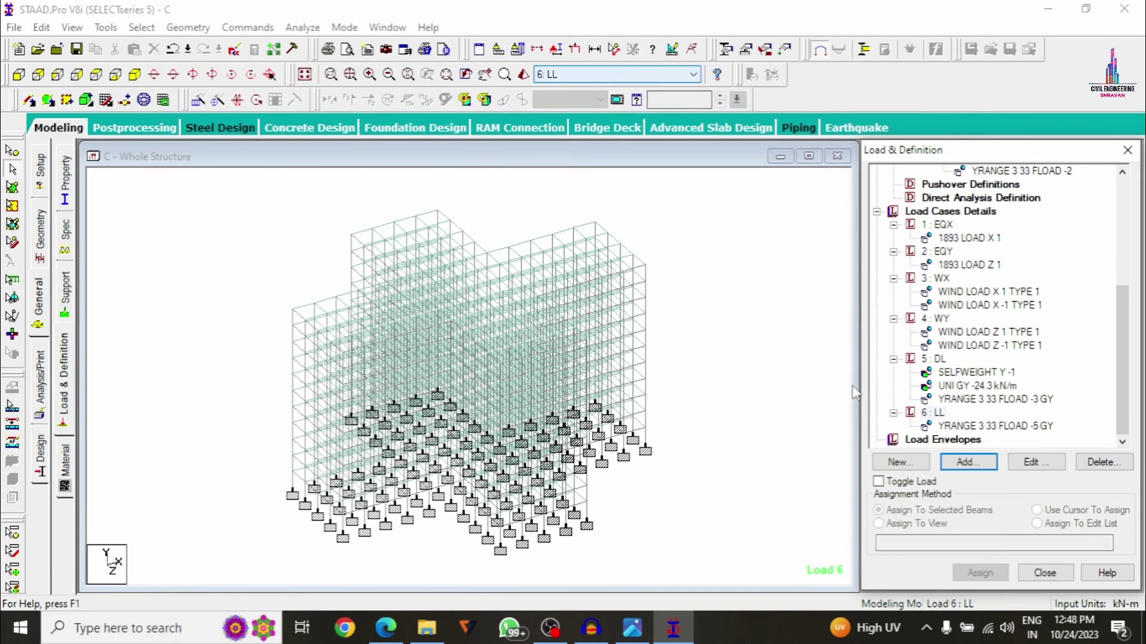
Generate and add automatic load combinations using the Indian Code for the general structures category.
left_click(932, 212)
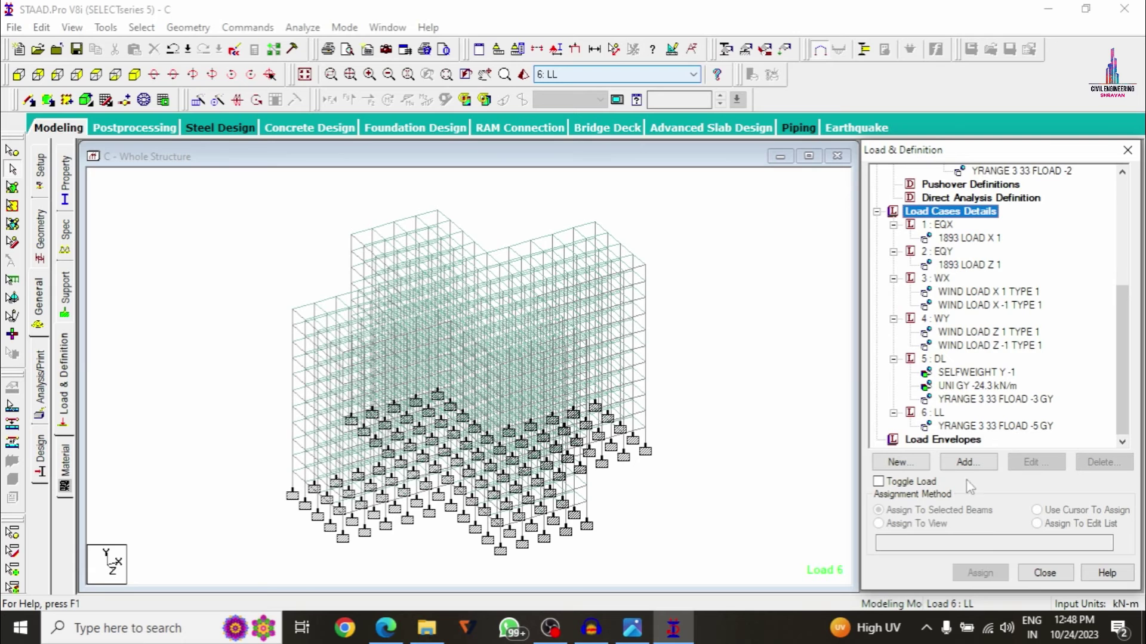
left_click(978, 465)
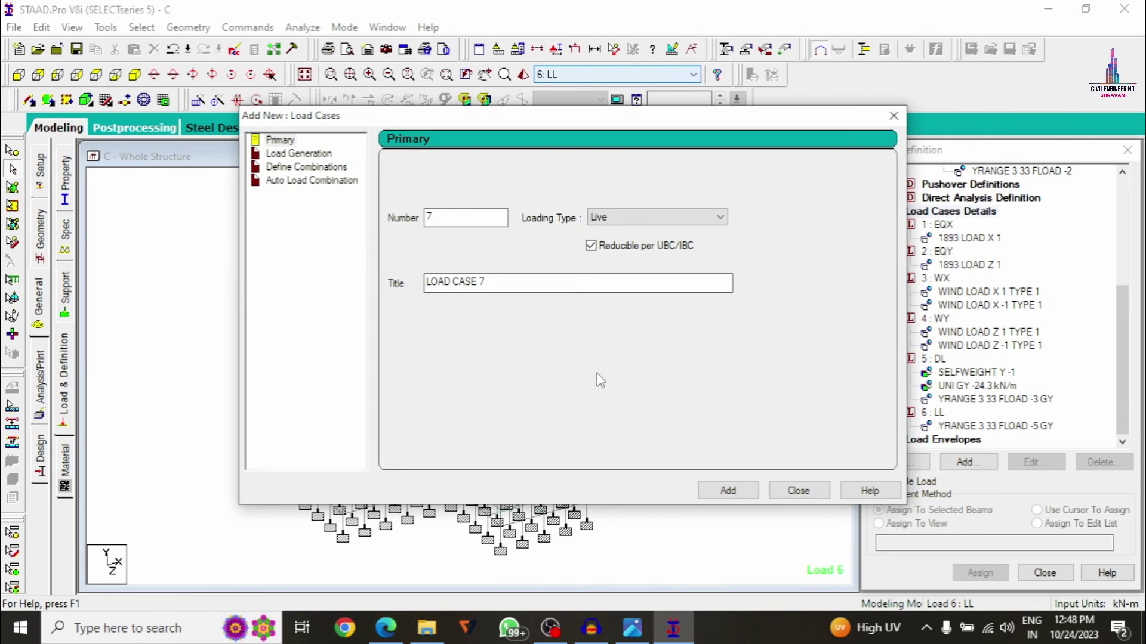
left_click(309, 181)
left_click(573, 169)
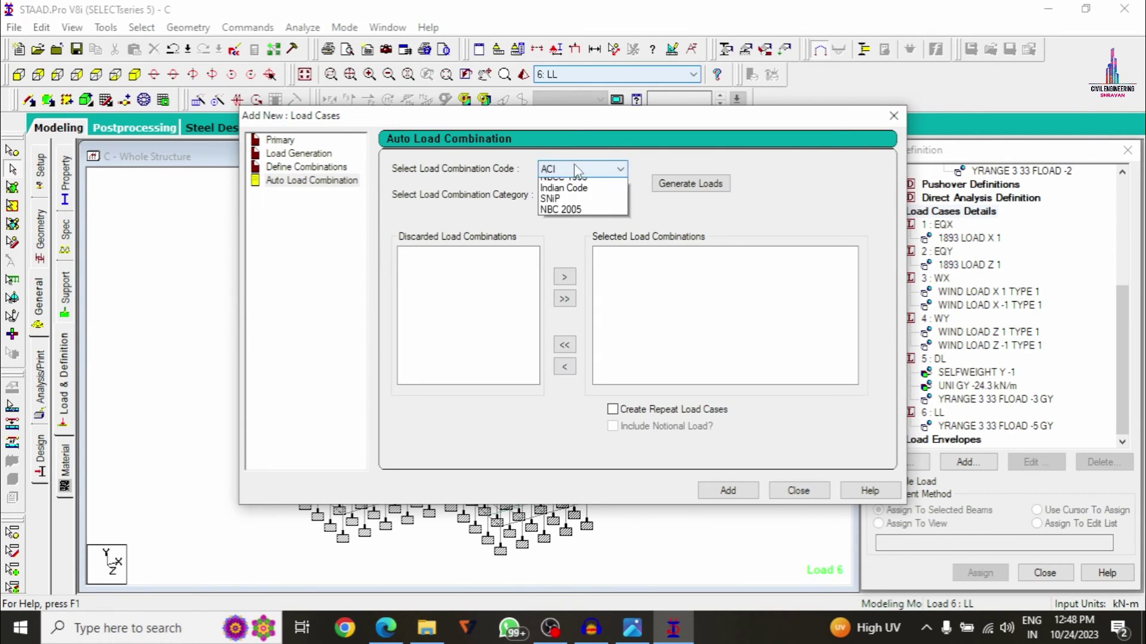
left_click(564, 250)
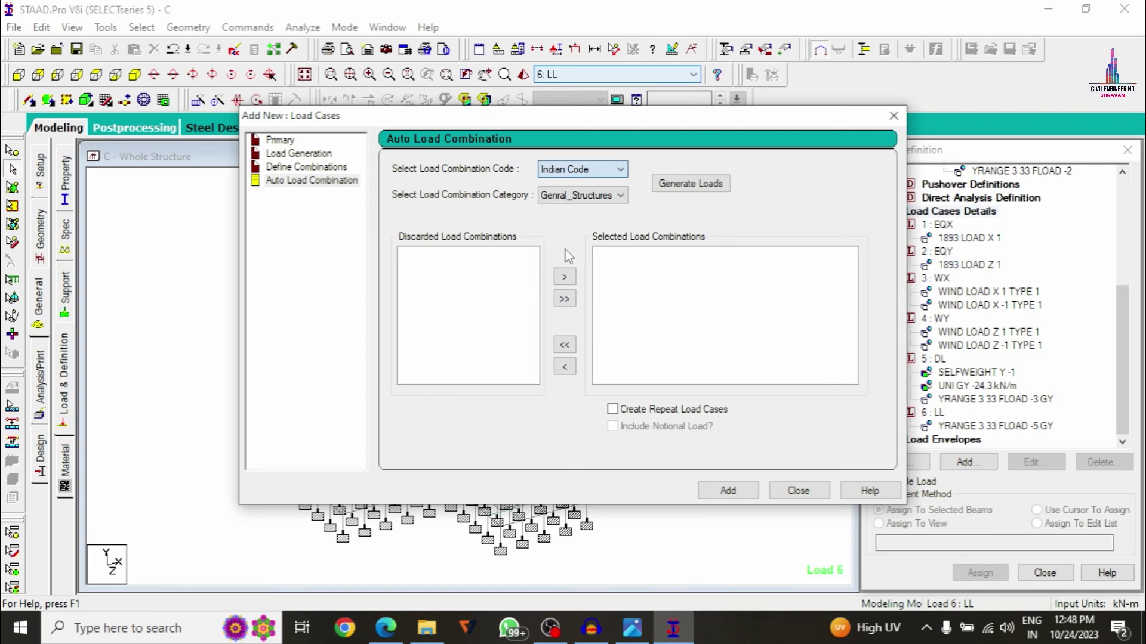
left_click(668, 191)
left_click(753, 493)
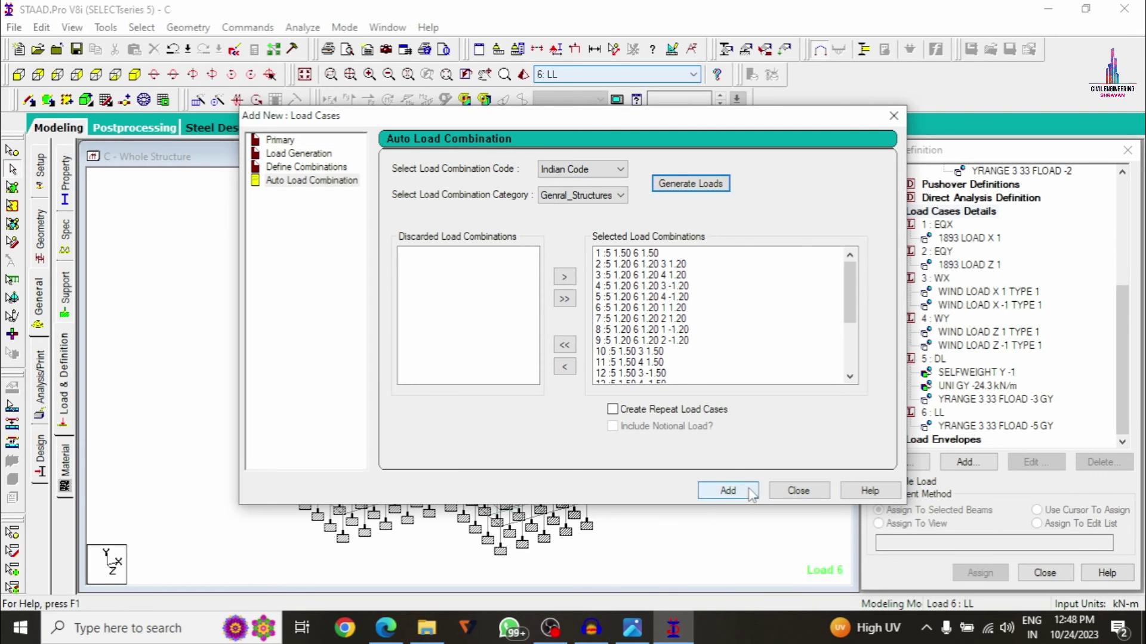
left_click(797, 491)
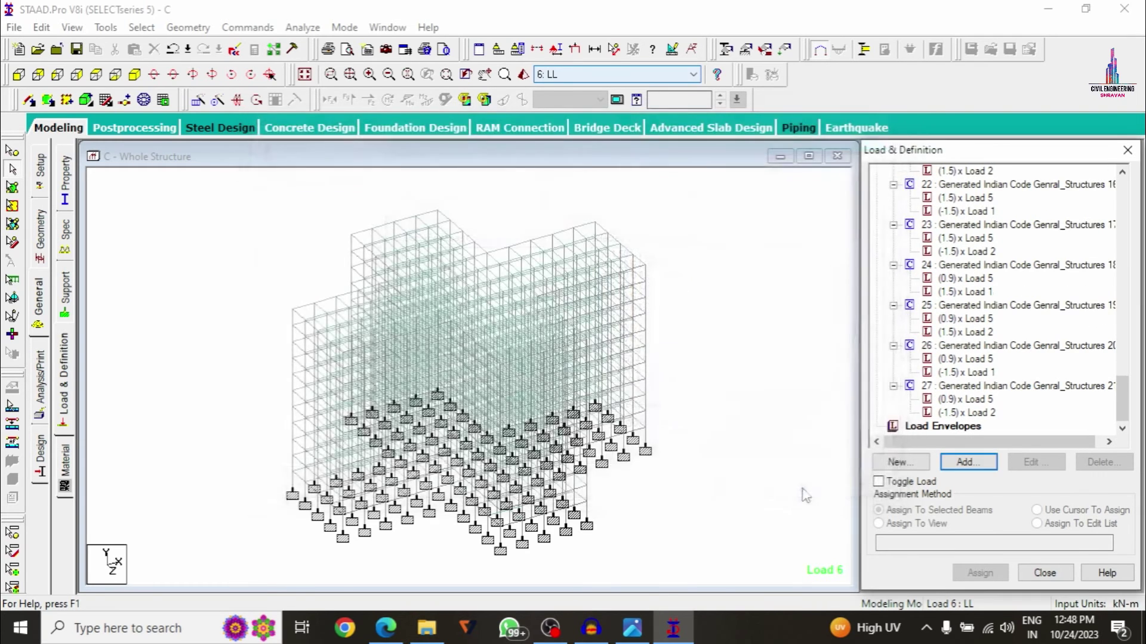
Add a Perform Analysis command with the No Print option and run the analysis of the structure.
left_click(33, 391)
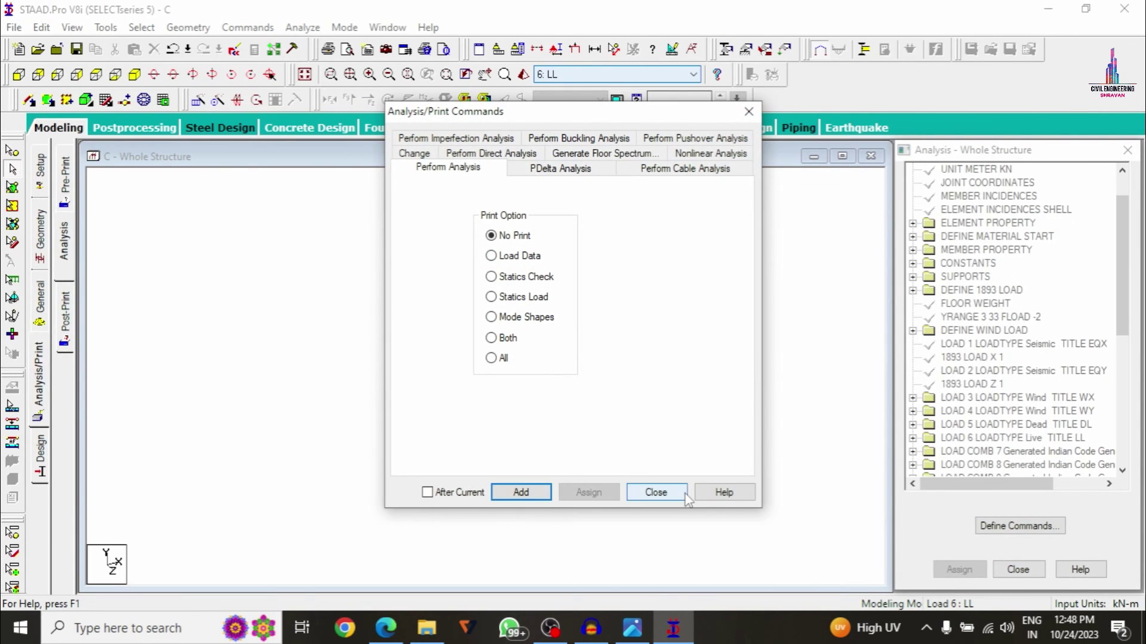
left_click(683, 494)
left_click(302, 27)
left_click(332, 47)
left_click(471, 333)
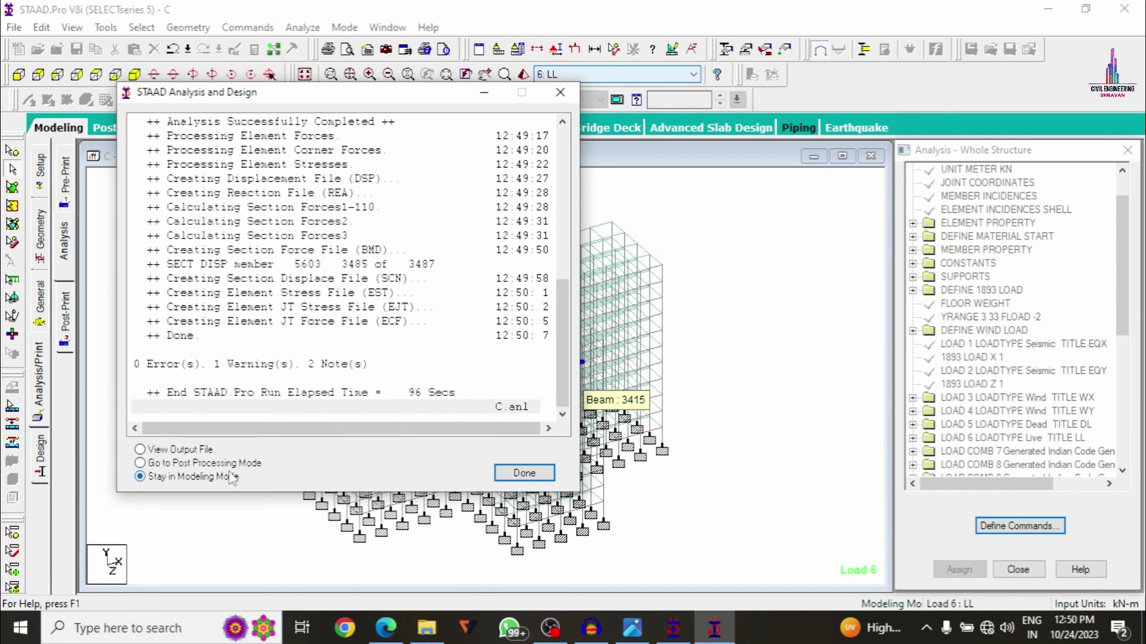
Close the analysis report, enter post-processing mode and maximize the whole structure view.
left_click(520, 472)
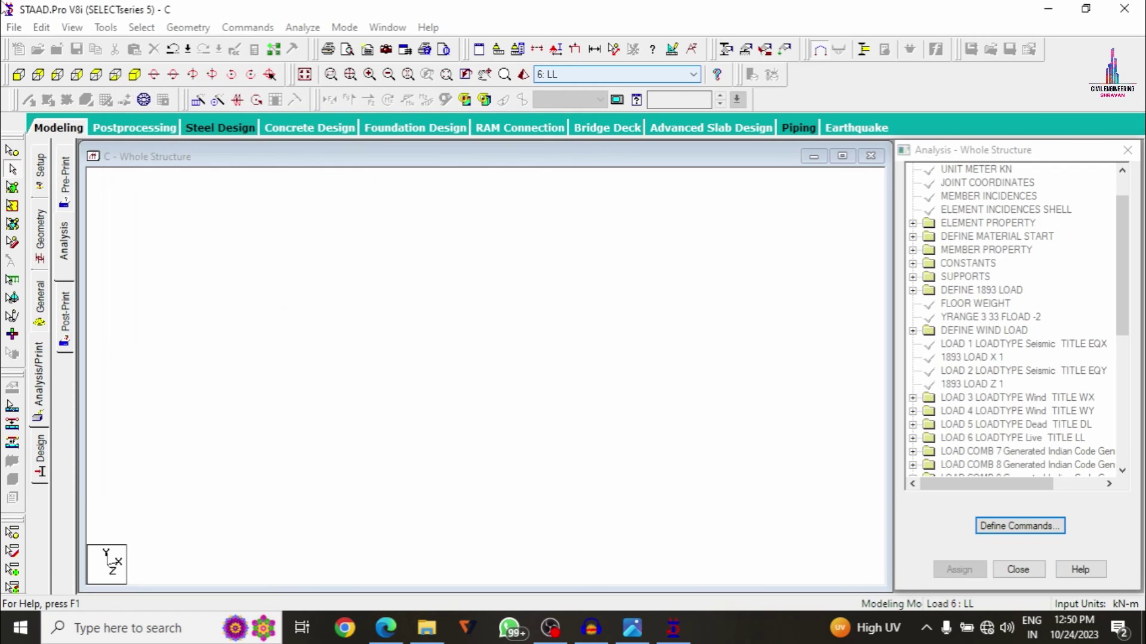
left_click(594, 448)
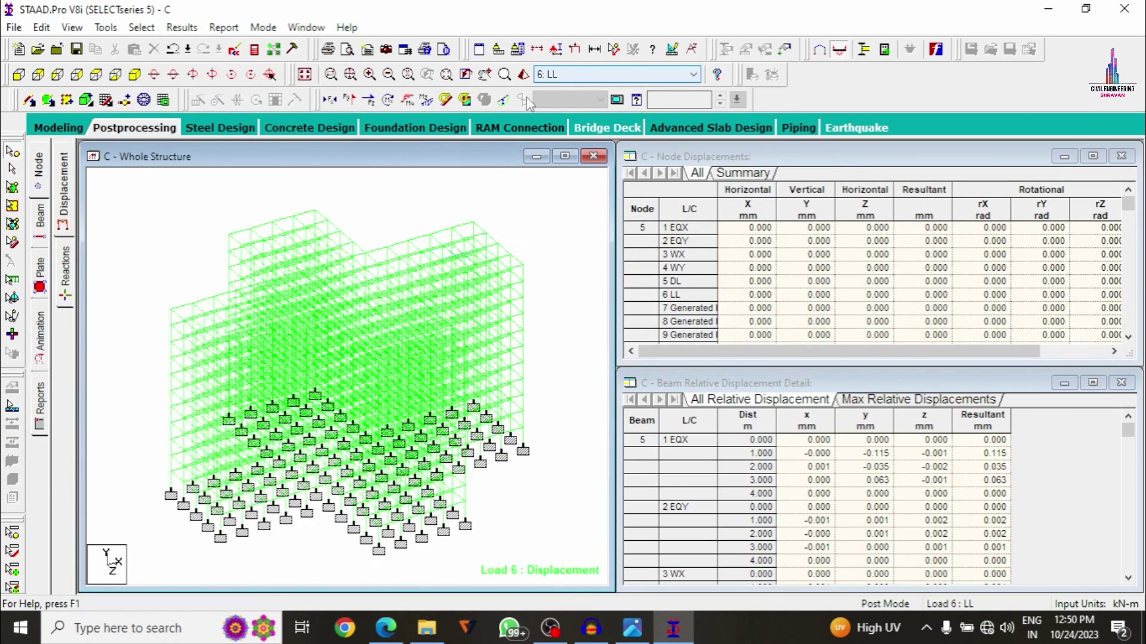
left_click(563, 156)
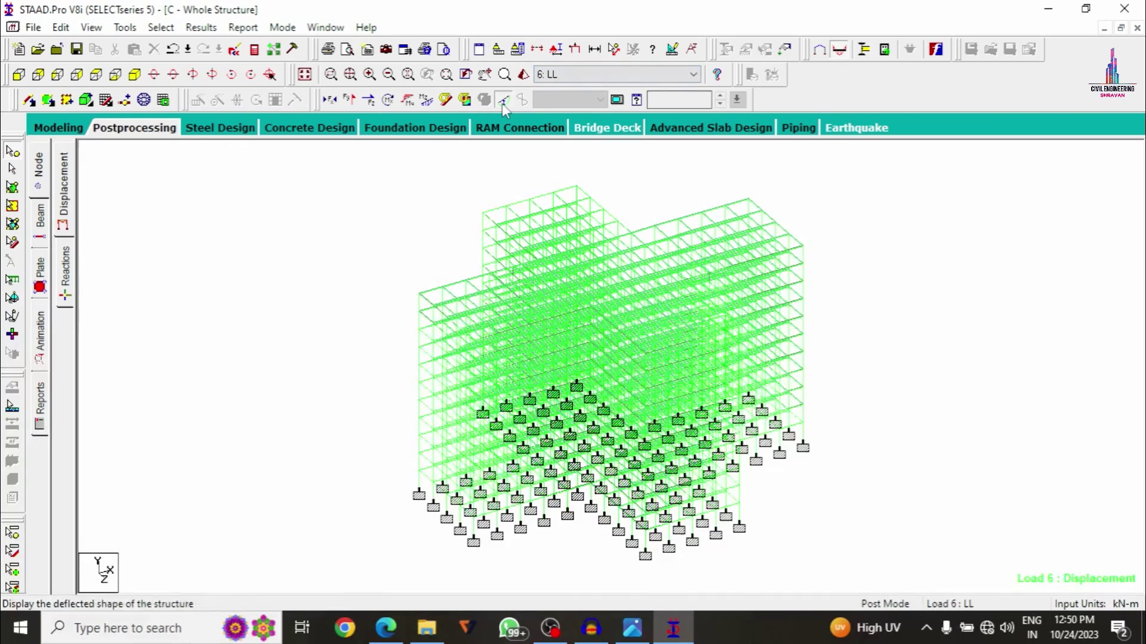
Hide the deflected shape and examine the shear Y and bending Z diagrams for load case LL.
left_click(502, 100)
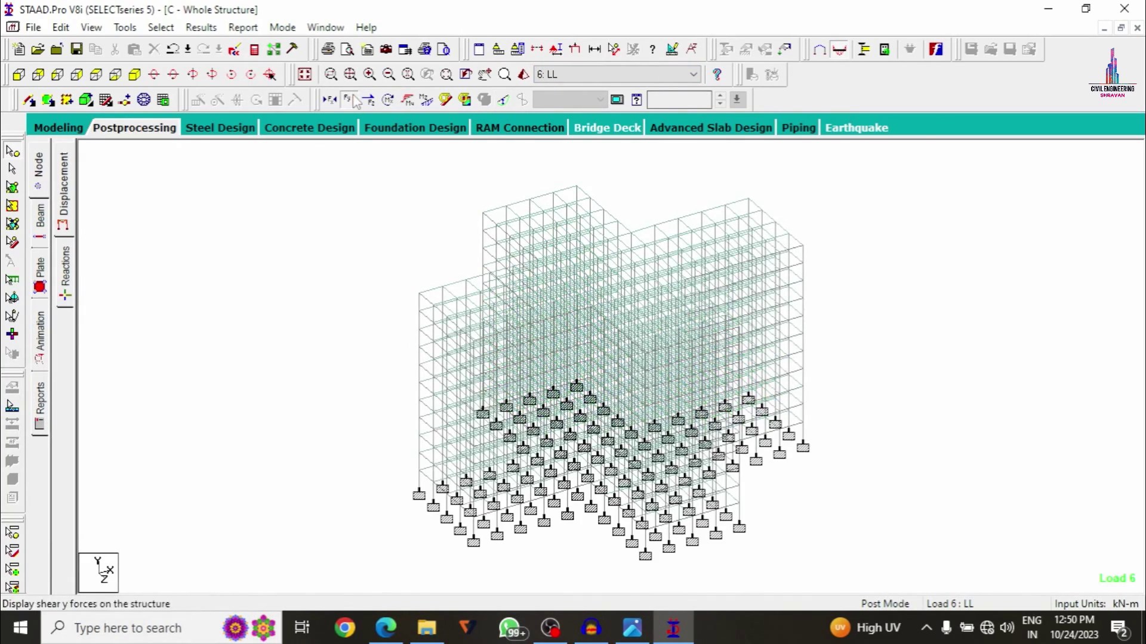
left_click(350, 99)
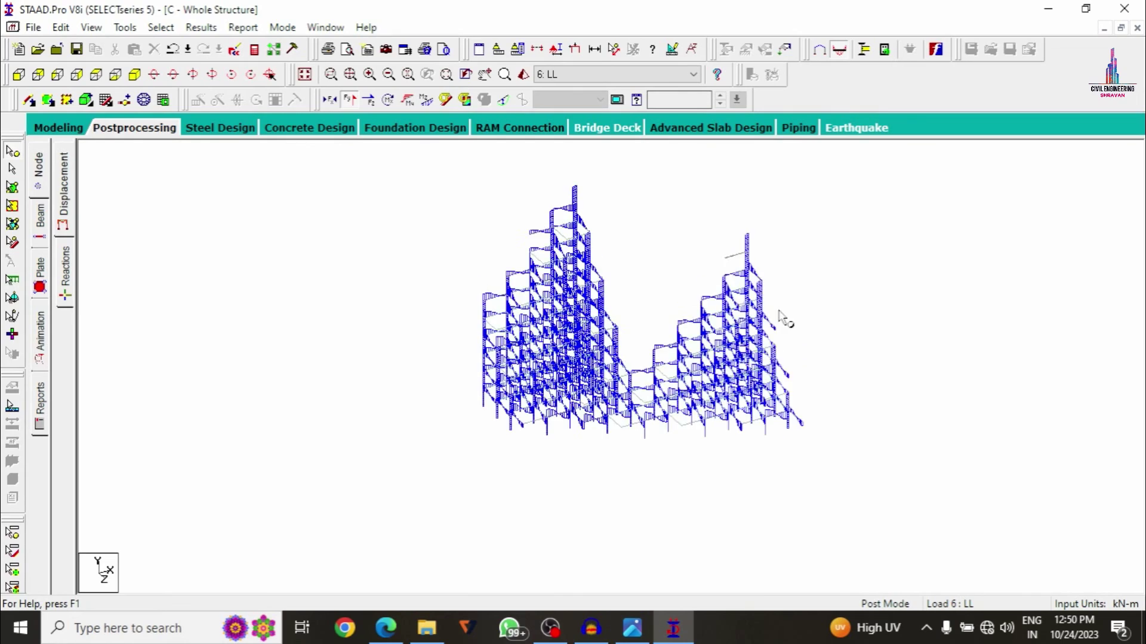
left_click(426, 100)
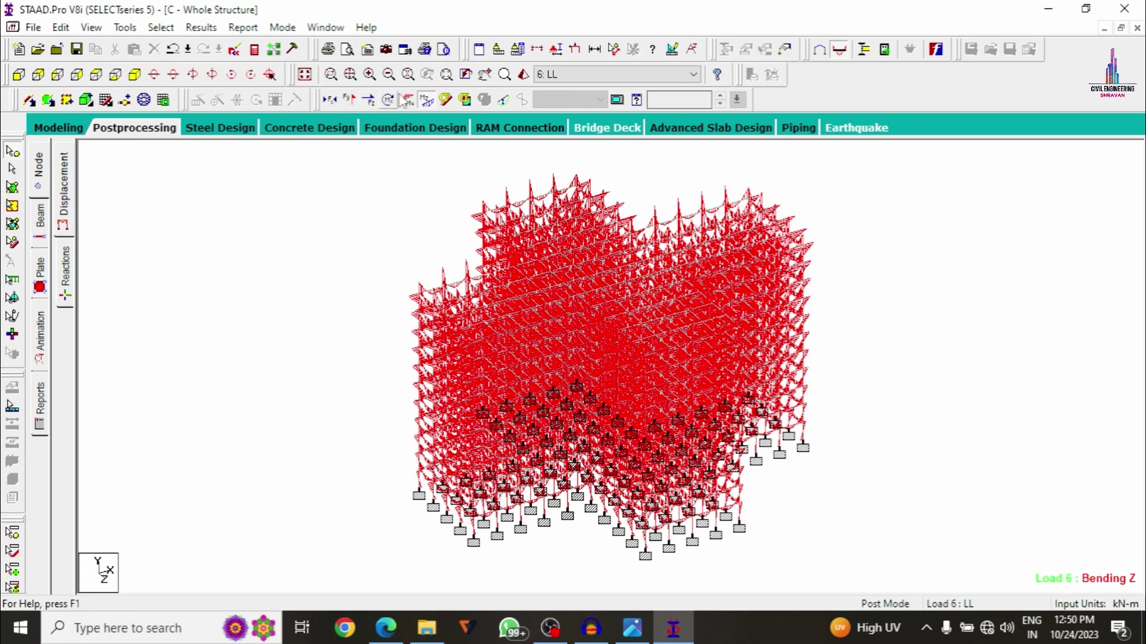
left_click(428, 100)
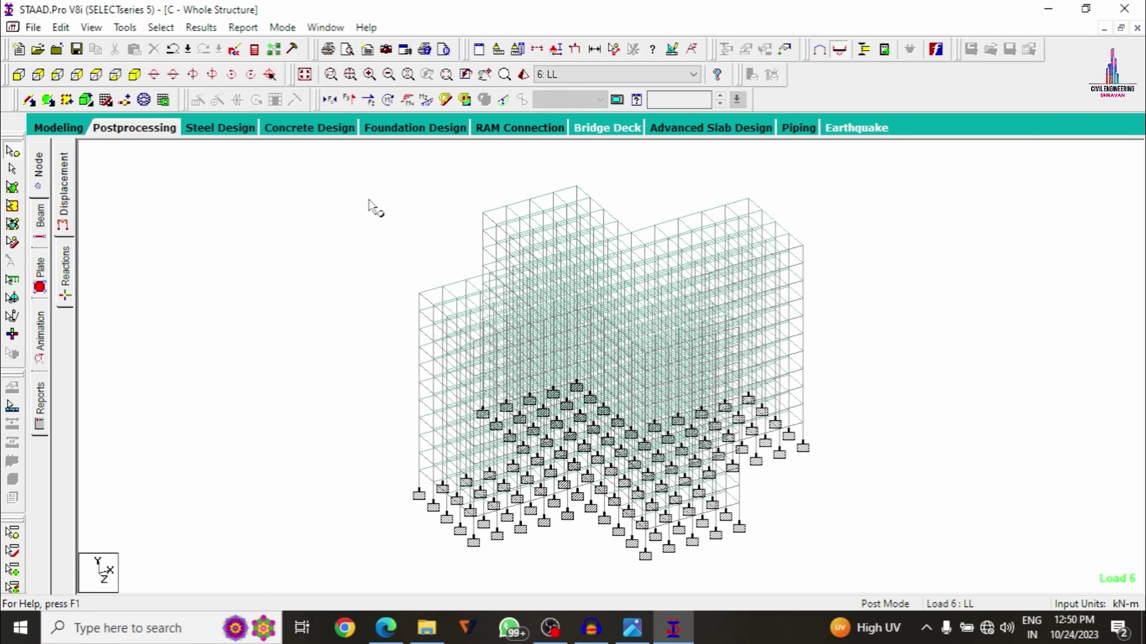